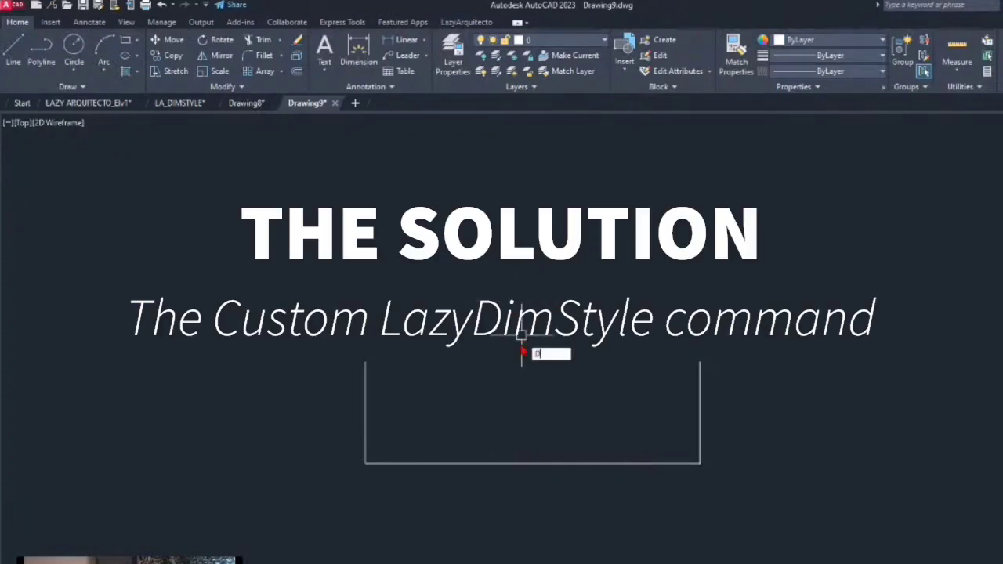
Place a horizontal dimension spanning about 12' between two points above the base of the open outline.
key("Return")
left_click(459, 335)
left_click(591, 337)
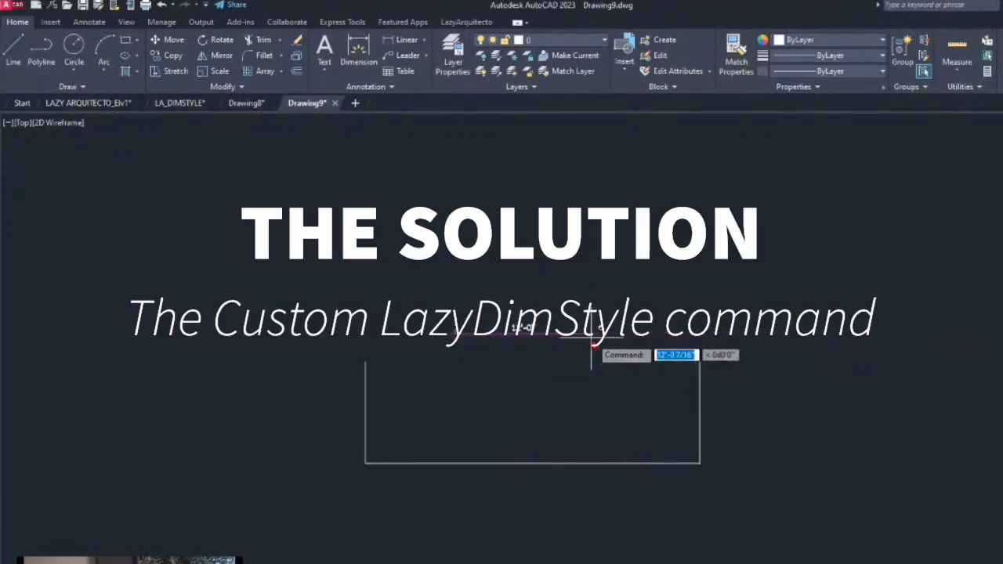
left_click(511, 397)
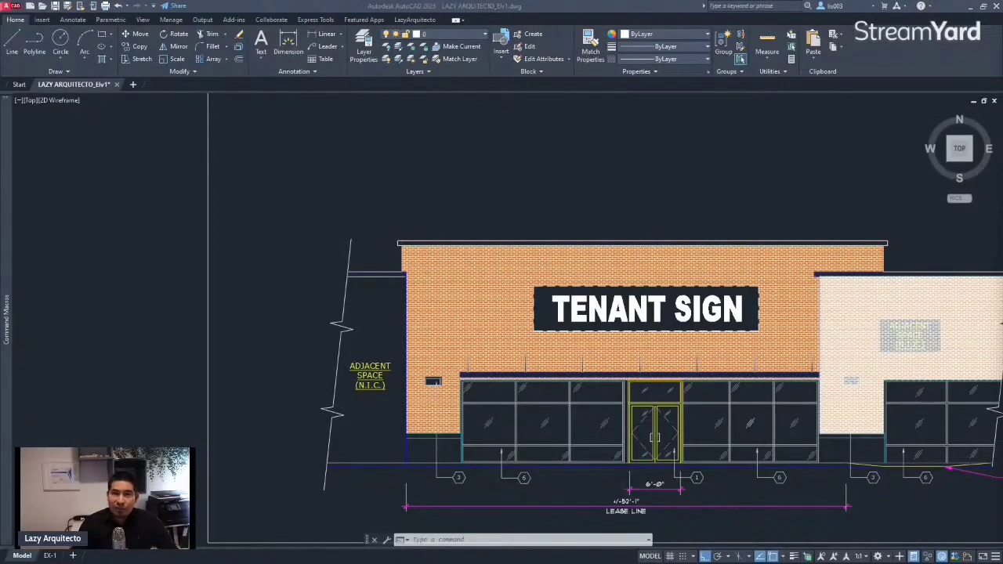
left_click(94, 144)
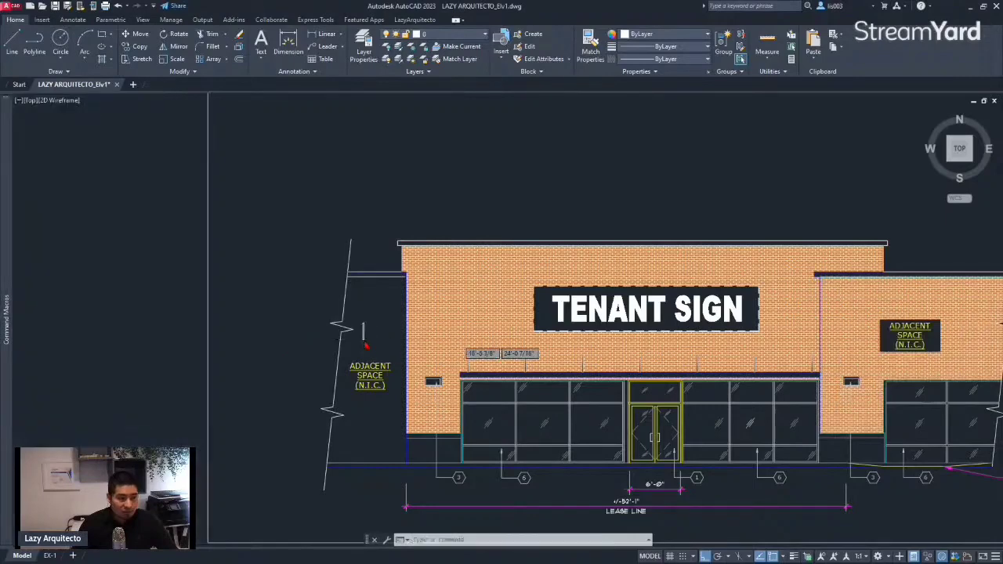
key("Escape")
type("D")
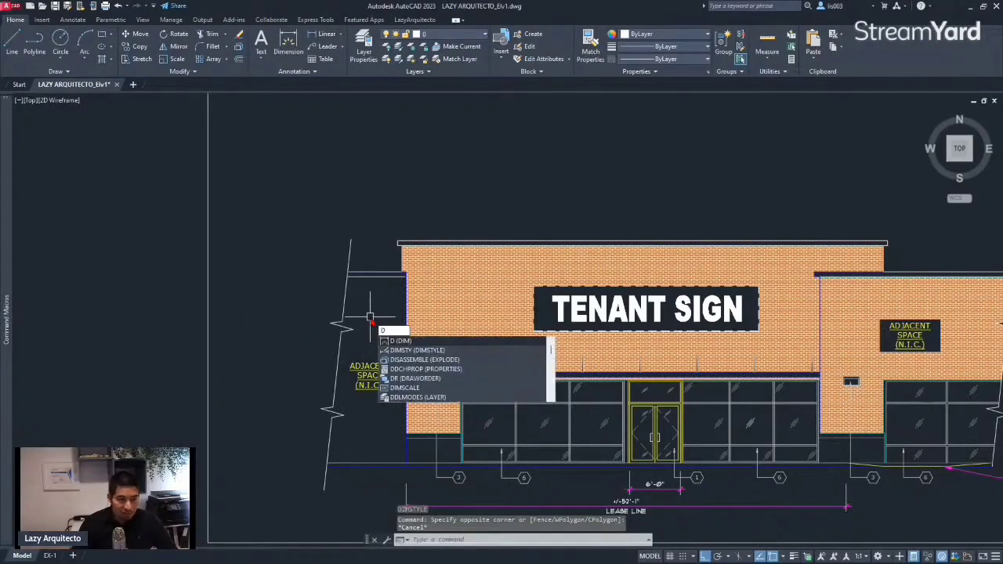
key("Return")
left_click(397, 243)
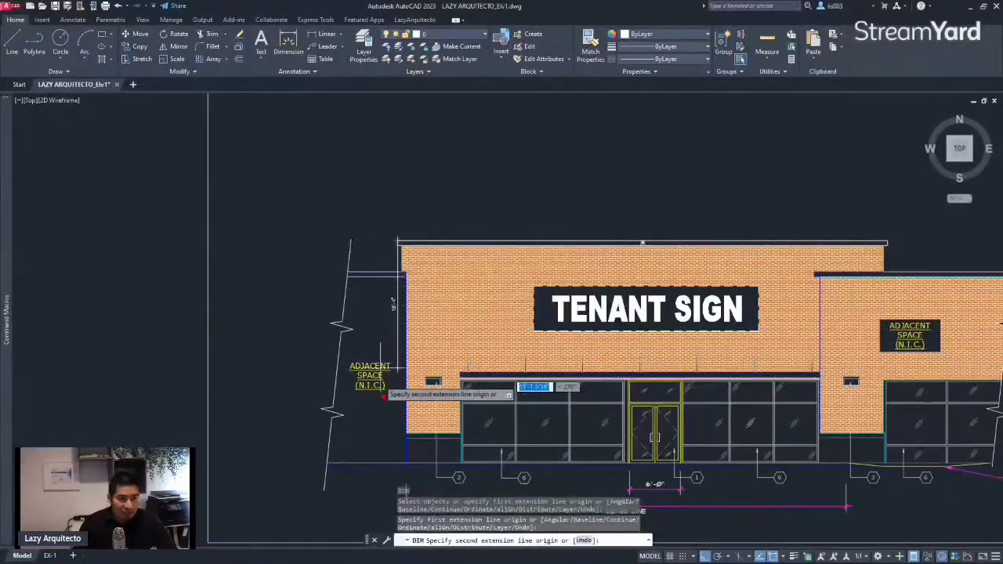
left_click(390, 467)
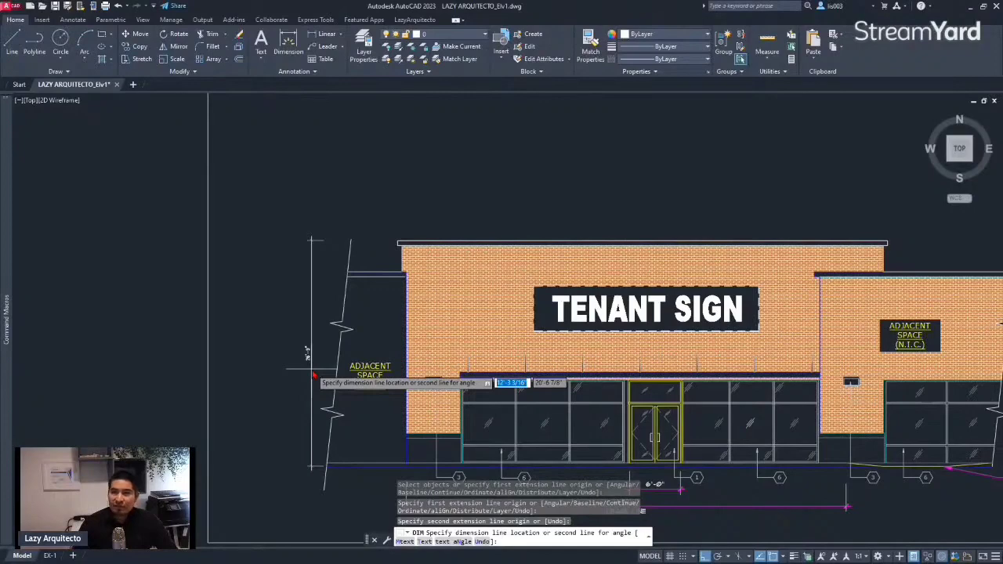
key("Escape")
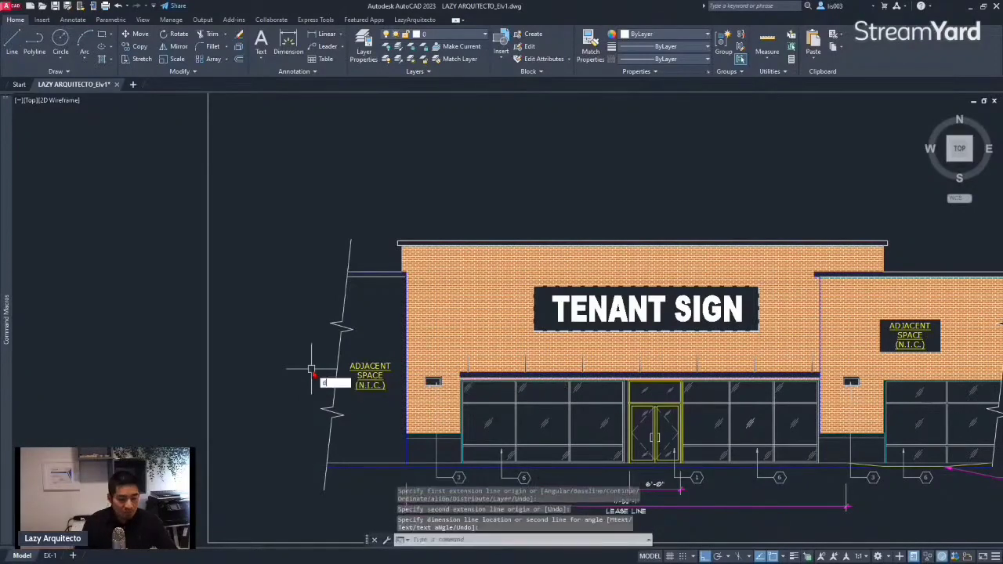
Open the Dimension Style Manager to review the elevation drawing's dimension styles, and look over the whole elevation.
type("dimsty")
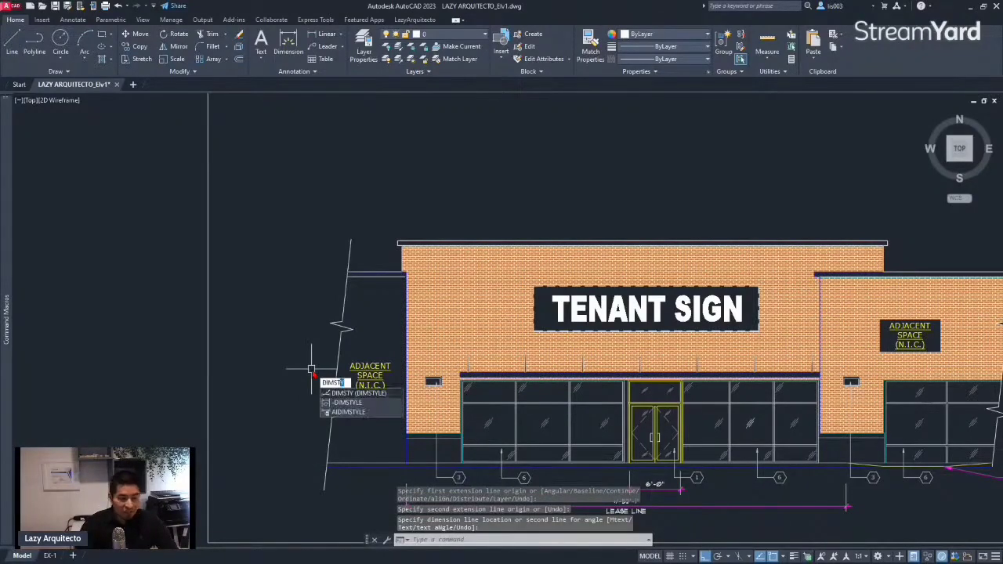
key("Return")
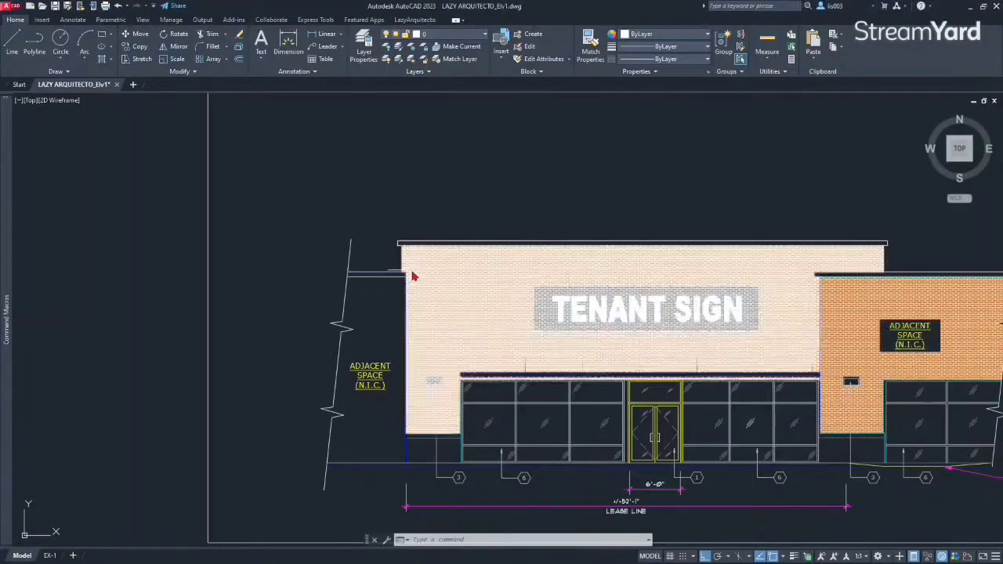
scroll(410, 275, "down", 2)
middle_click_drag(512, 224, 444, 295)
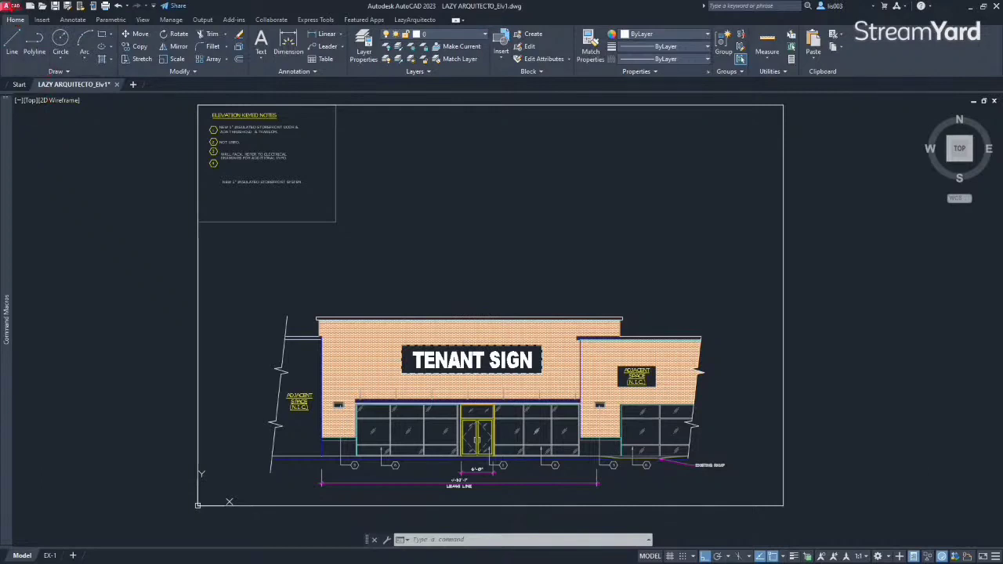
Start a new drawing from the Tutorial-iArch.dwt template and switch to model space.
left_click(11, 8)
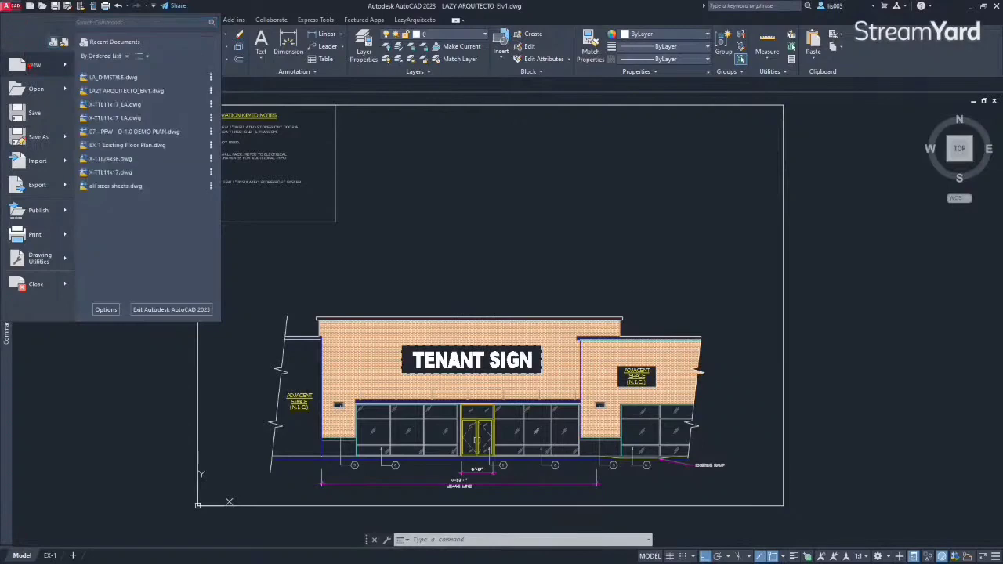
mouse_move(30, 65)
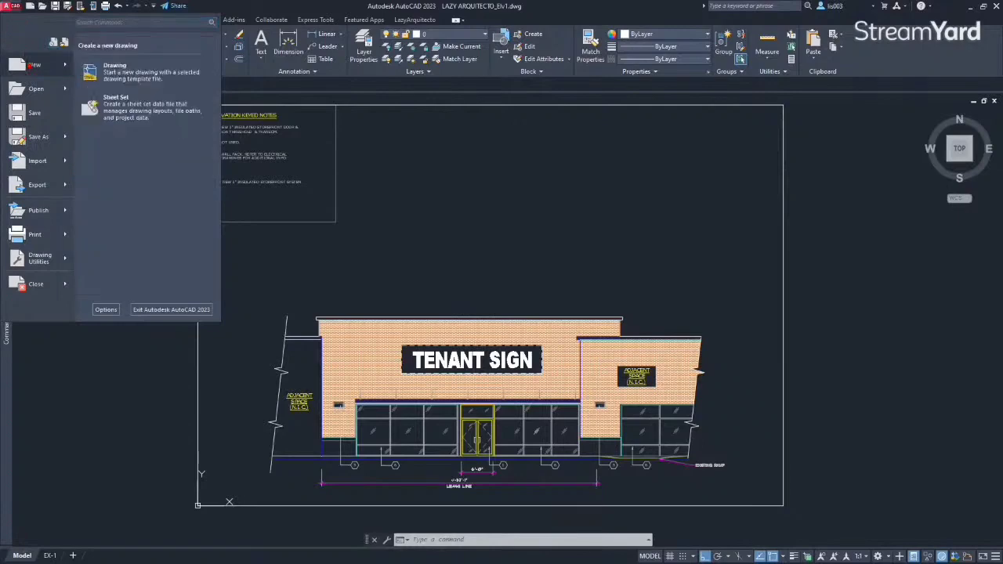
left_click(129, 73)
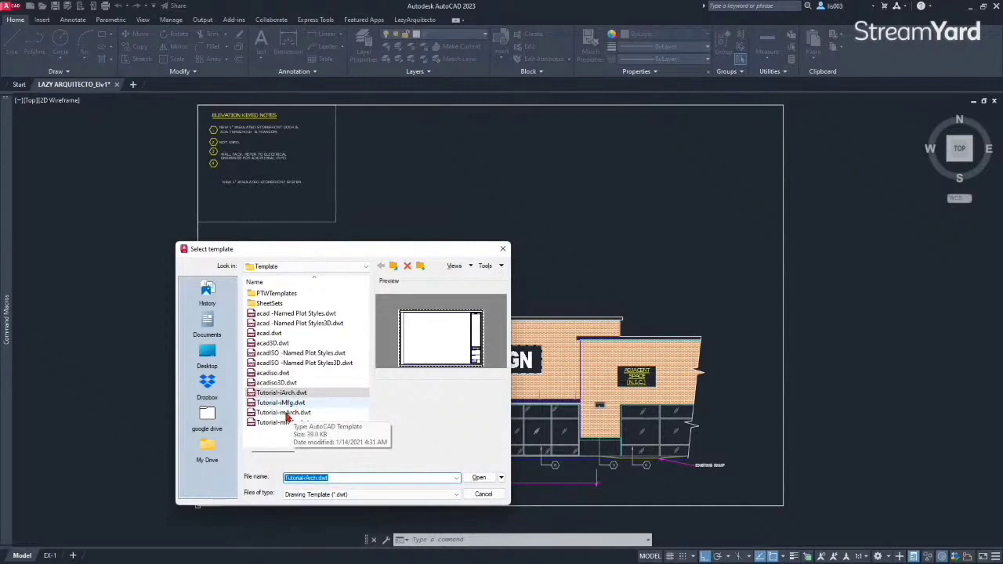
left_click(475, 478)
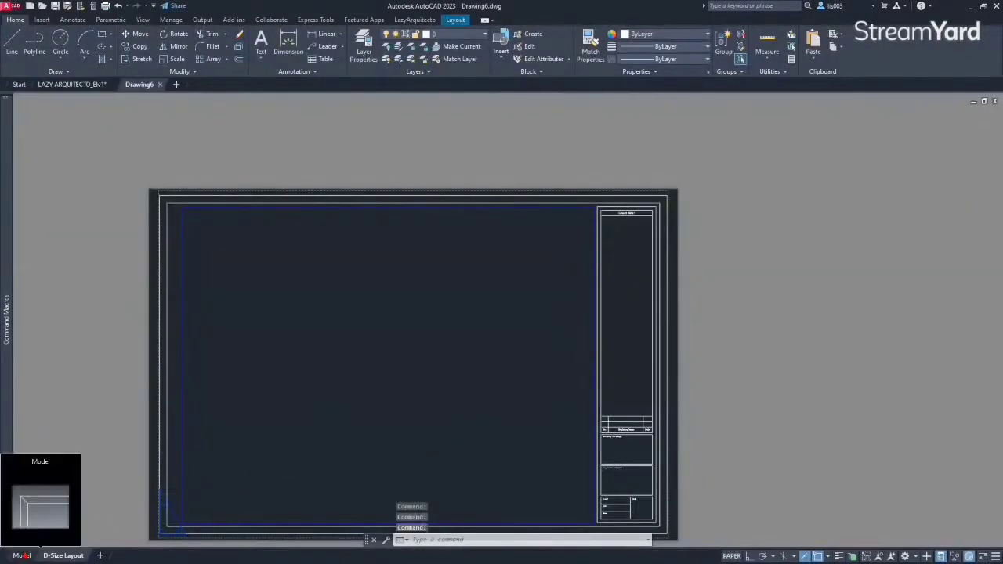
left_click(22, 556)
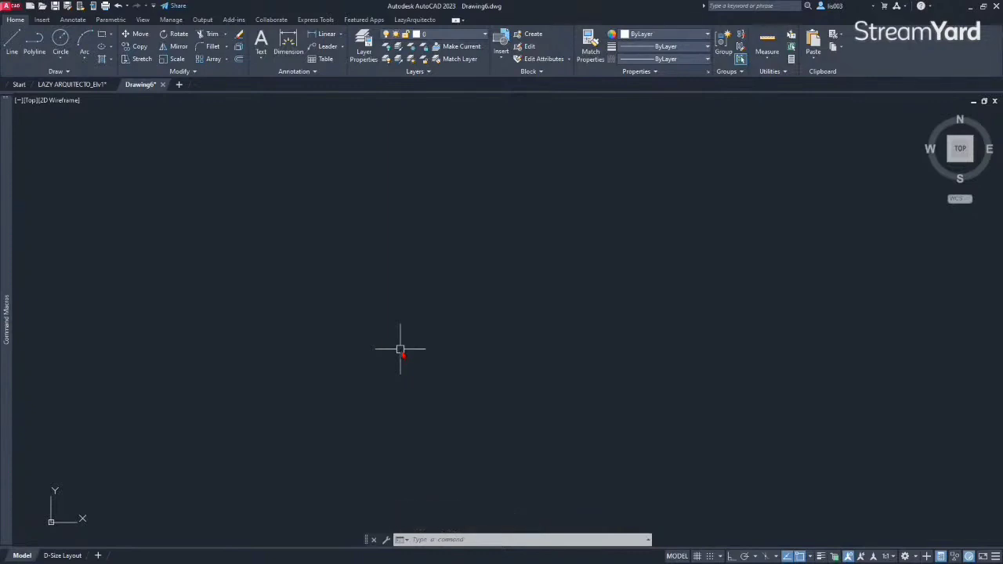
Create a new dimension style named LazyArquitecto-Dimstyle, starting from Standard and used for all dimensions.
middle_click_drag(400, 349, 463, 352)
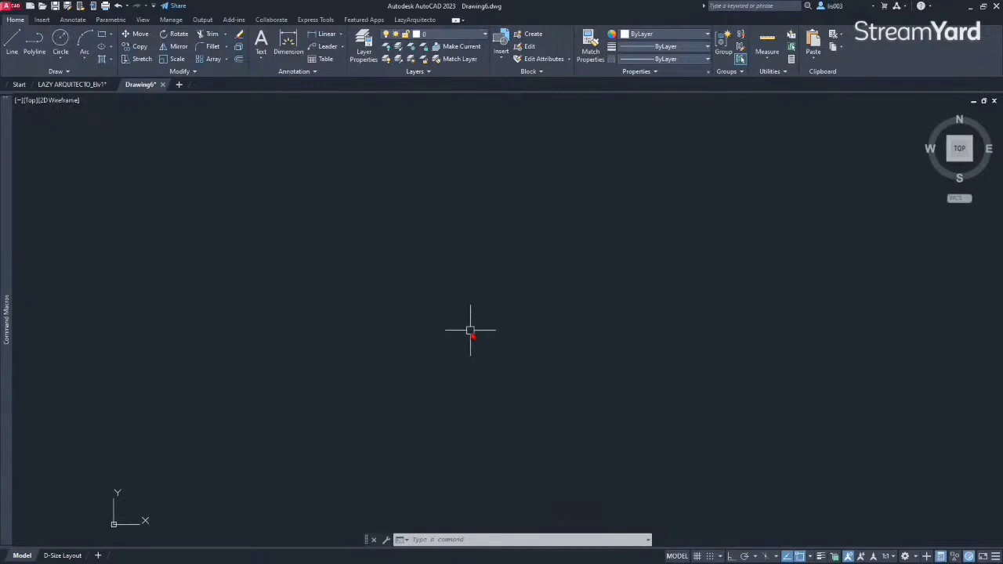
type("DIMS")
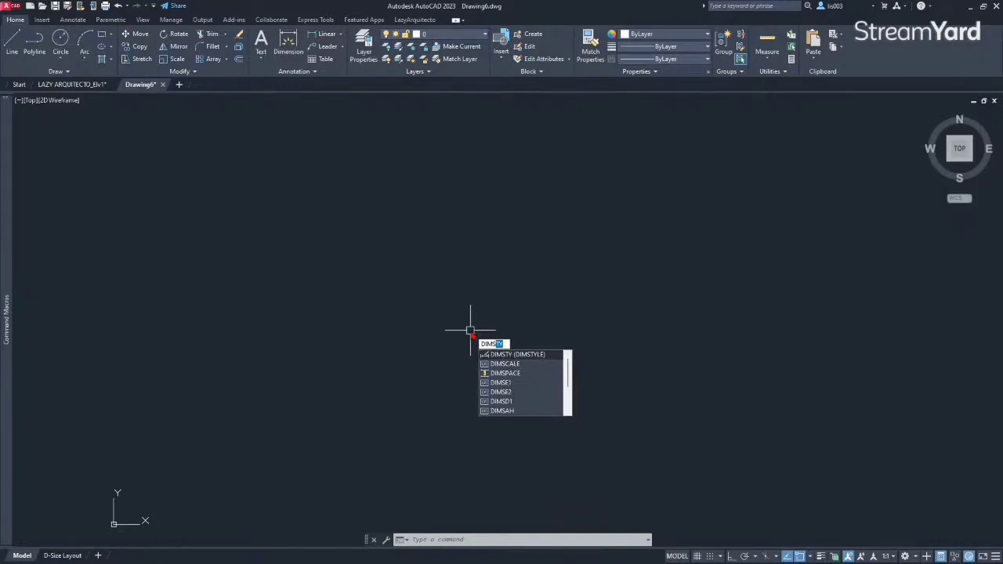
key("Return")
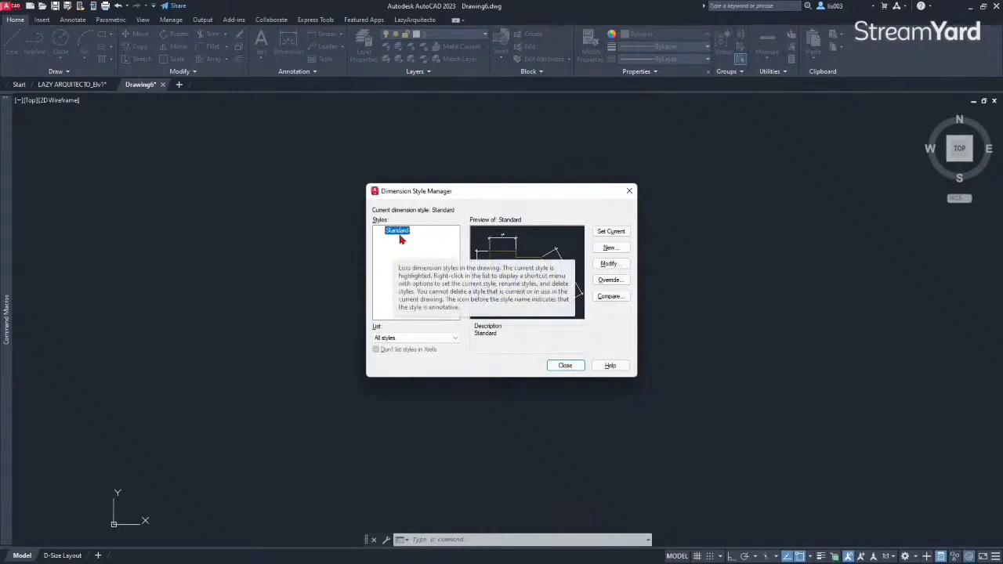
left_click(612, 249)
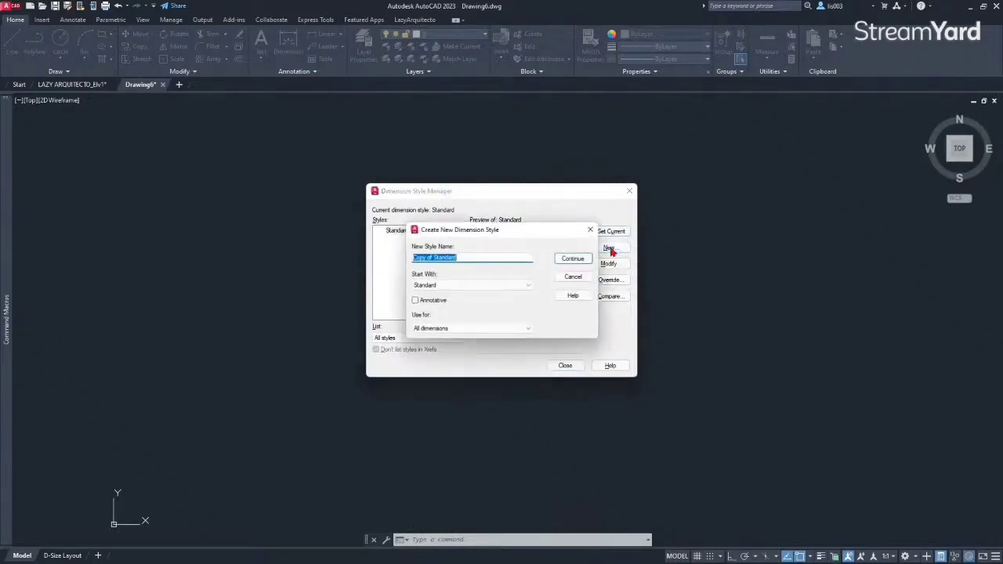
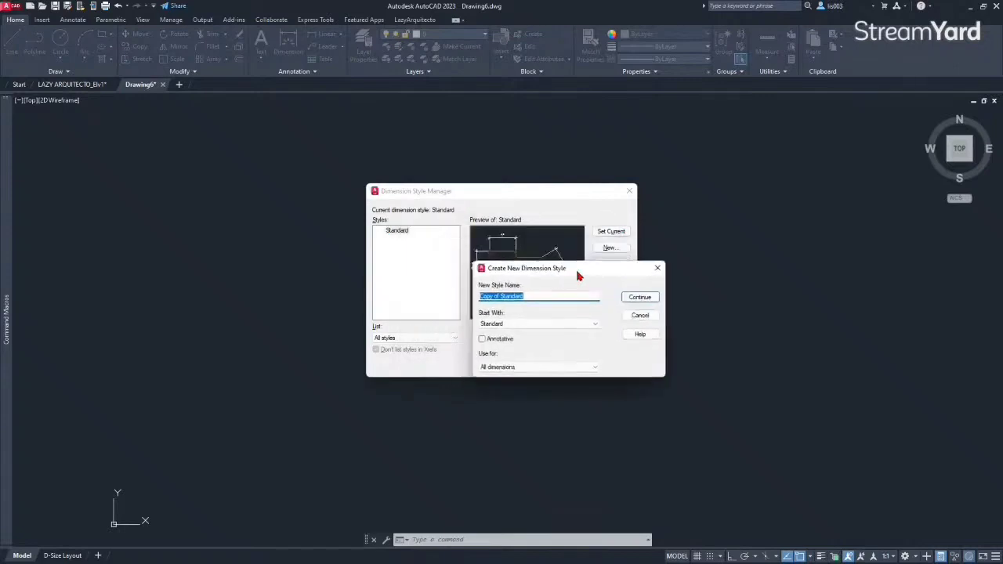
type("LazyArquitecto-Dimstyle")
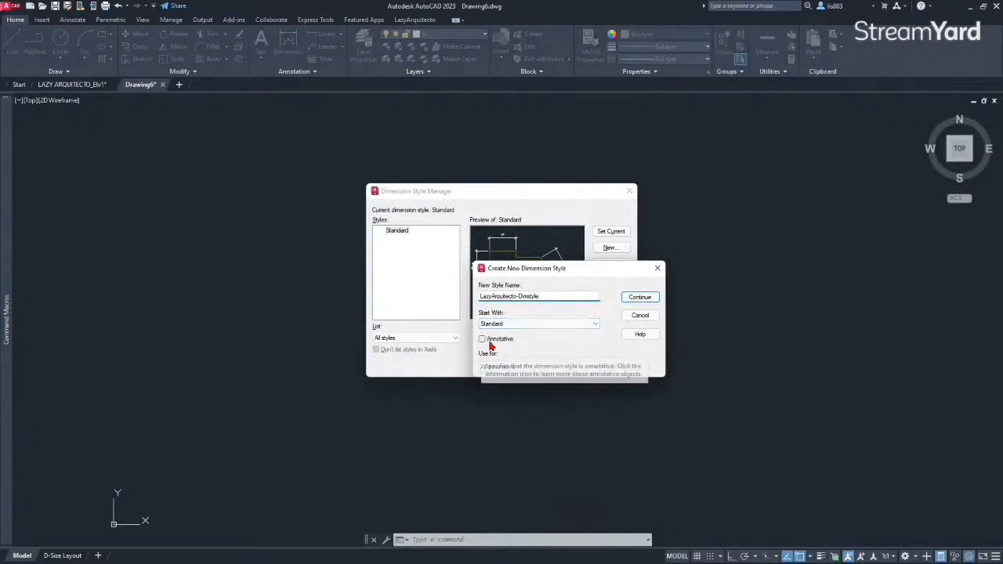
left_click(641, 298)
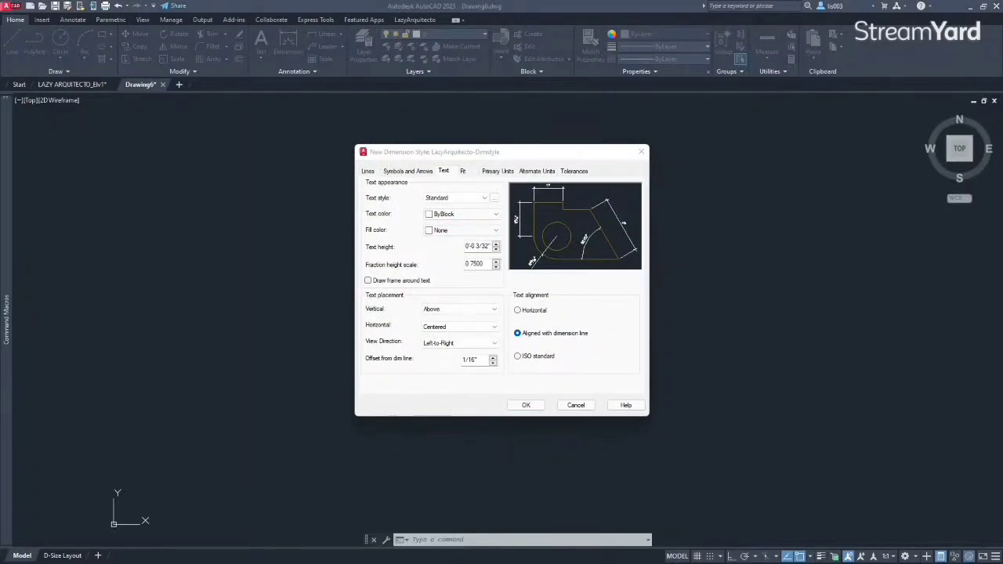
Set the style's dimension lines to magenta, extending 1/8" beyond ticks, with 3/8" baseline spacing.
left_click(371, 174)
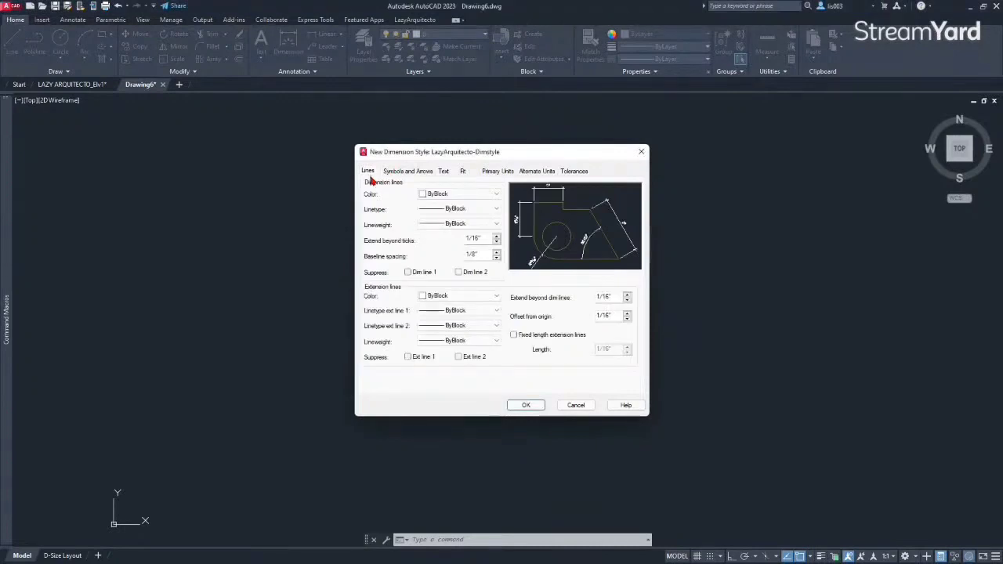
left_click(486, 194)
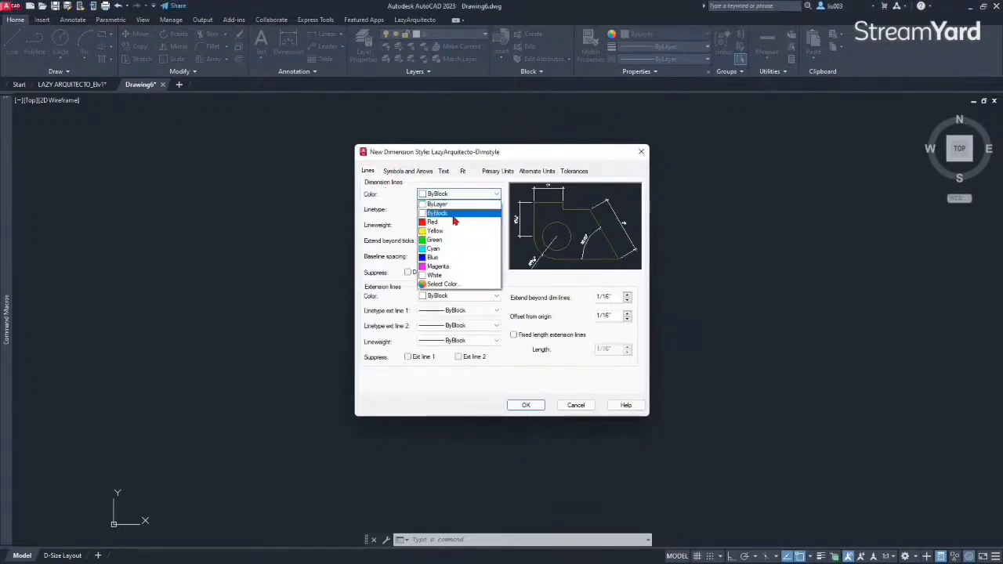
left_click(452, 266)
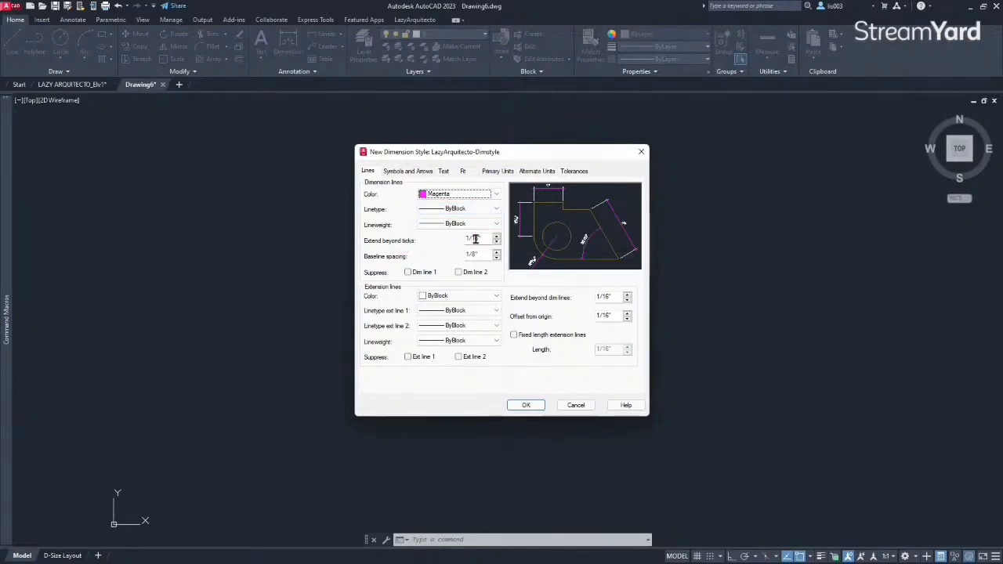
left_click_drag(487, 239, 463, 238)
type("0")
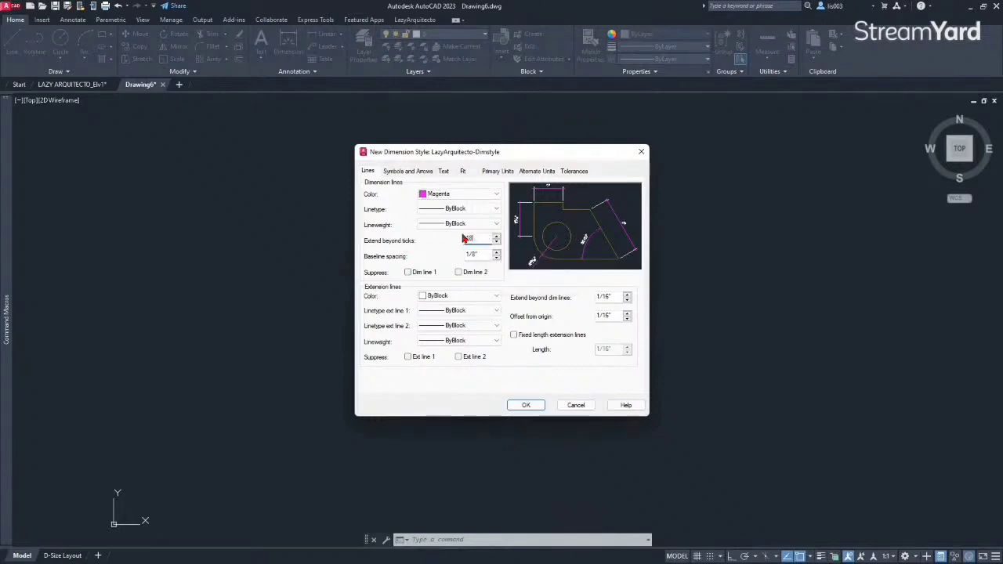
type("/1")
key("Tab")
type("3/")
left_click(480, 238)
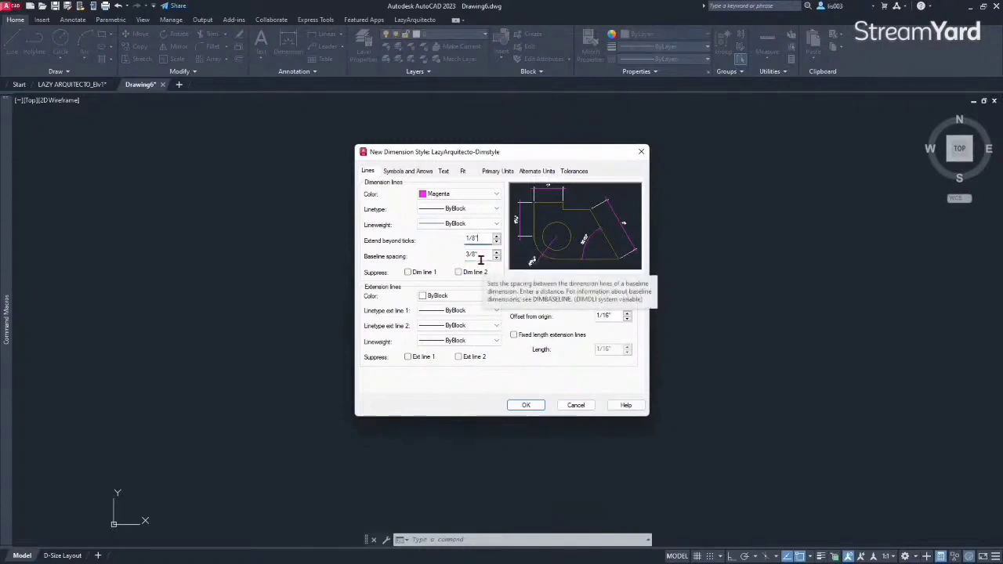
Give the extension lines index color 9 and a fixed length of 11/32".
left_click(435, 295)
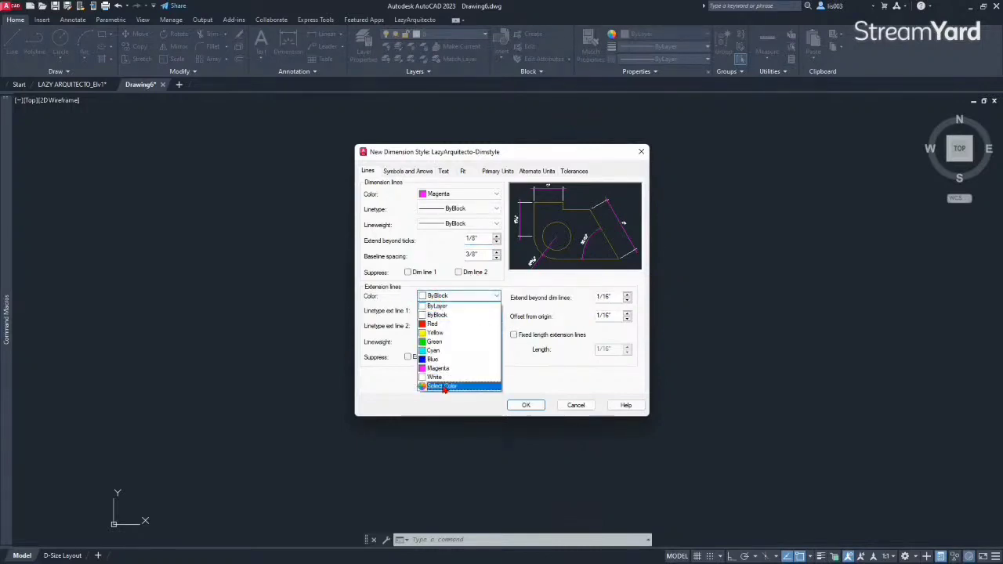
left_click(443, 387)
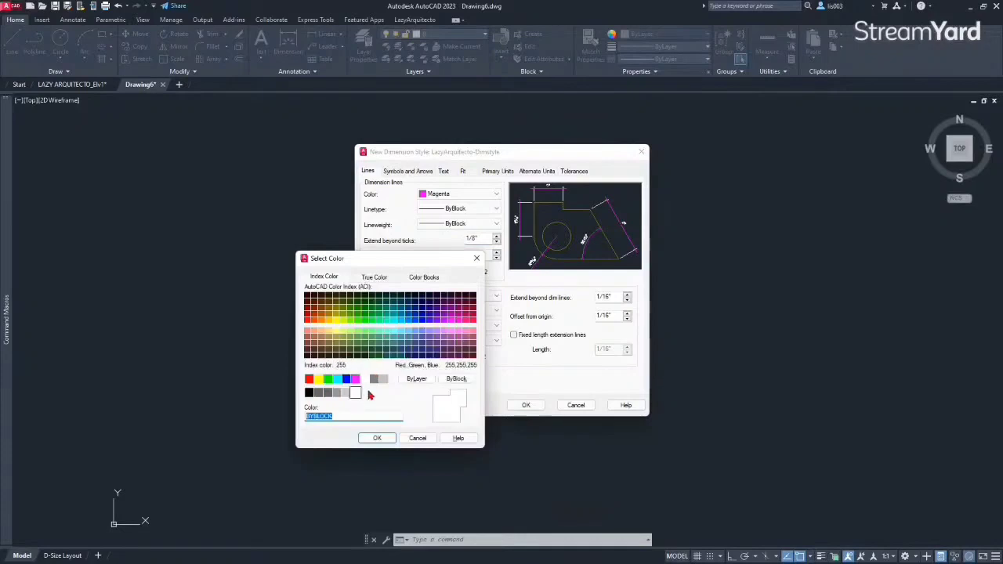
type("9")
left_click(377, 438)
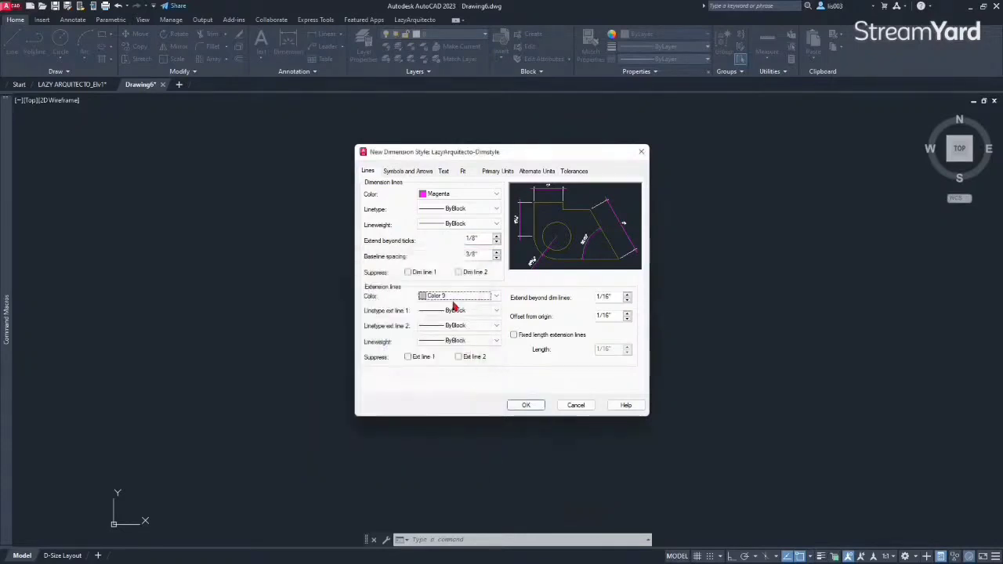
left_click(514, 337)
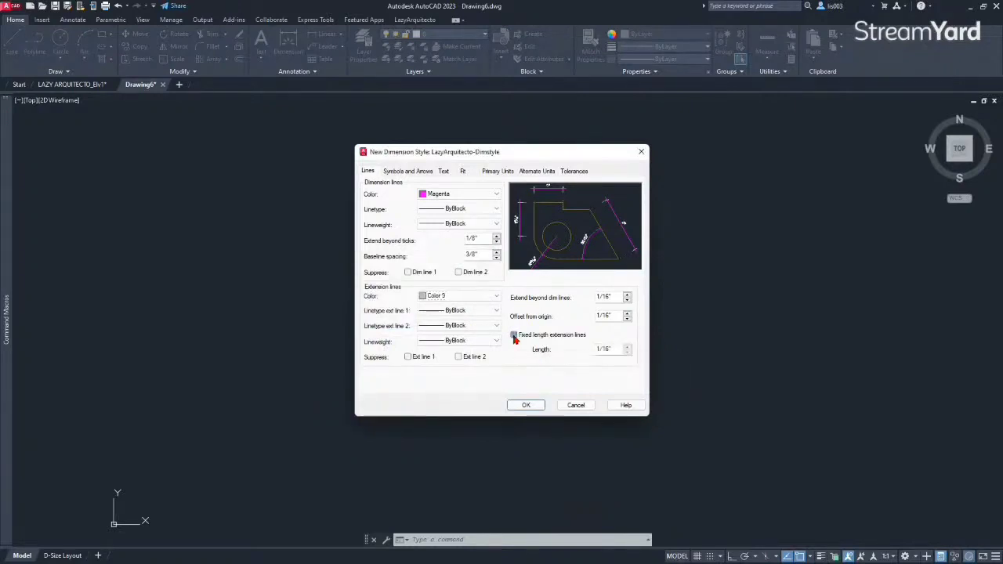
left_click_drag(614, 351, 581, 350)
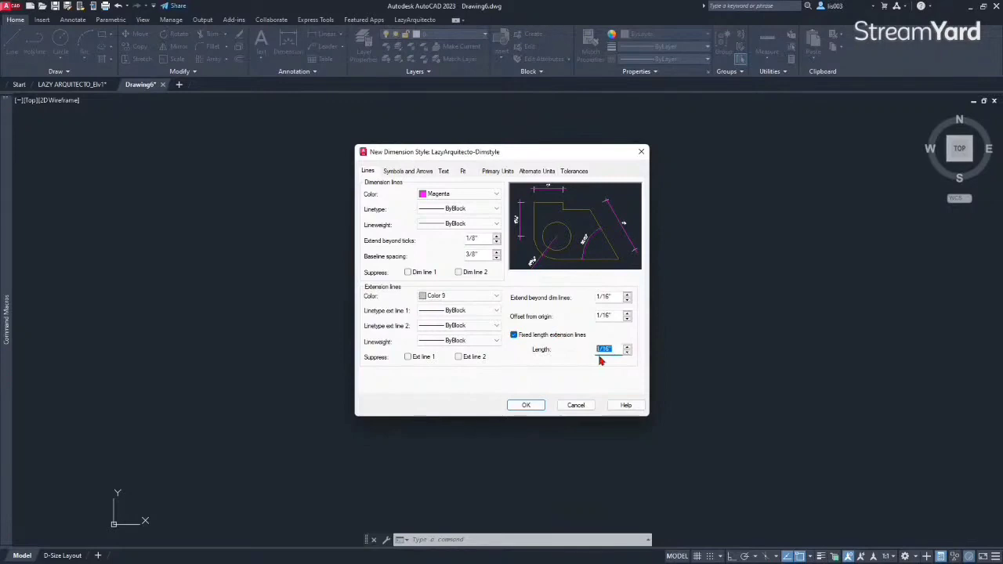
type("11/32\"")
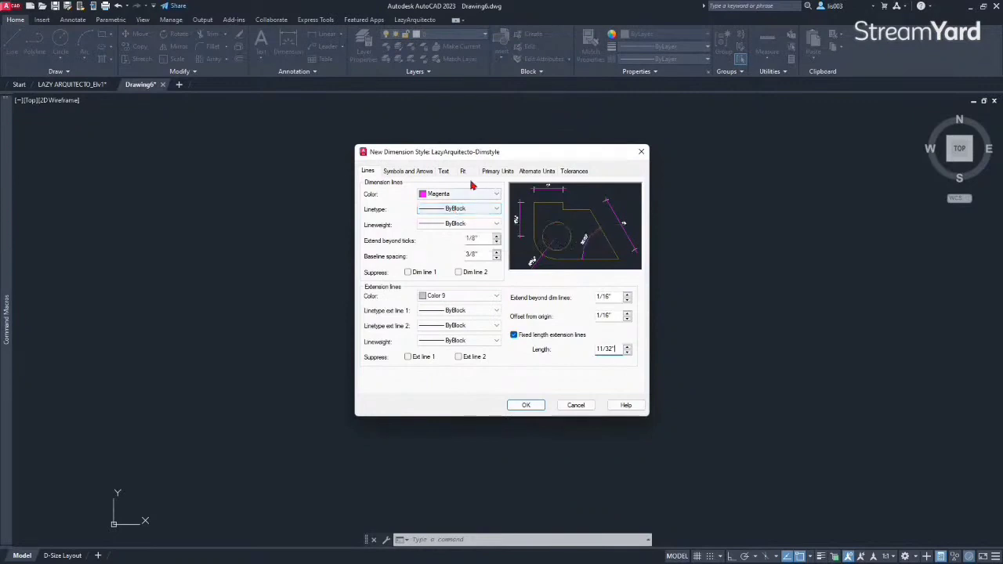
Check which text styles are available for the new dimension style, then save it and close the Dimension Style Manager.
left_click(445, 172)
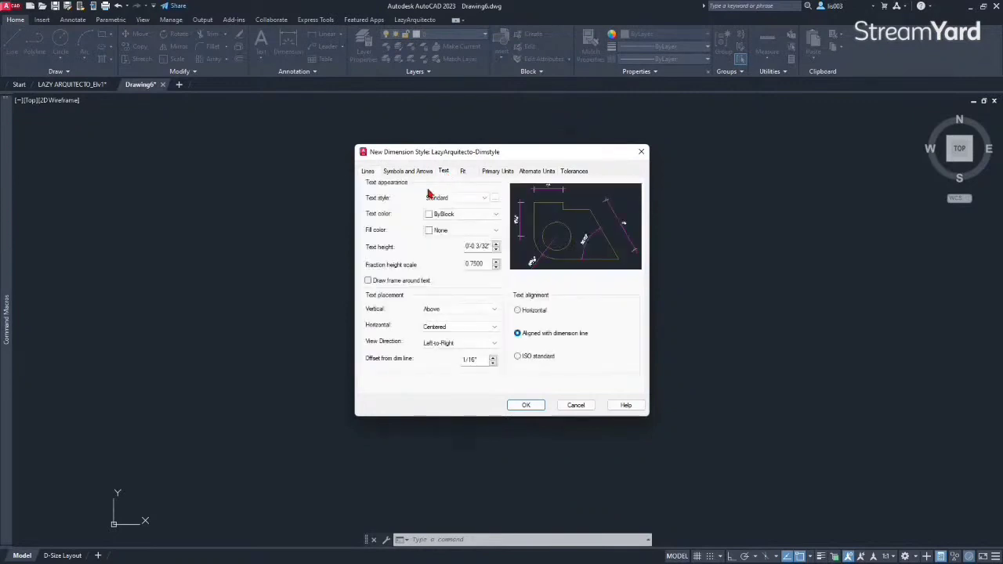
left_click(437, 197)
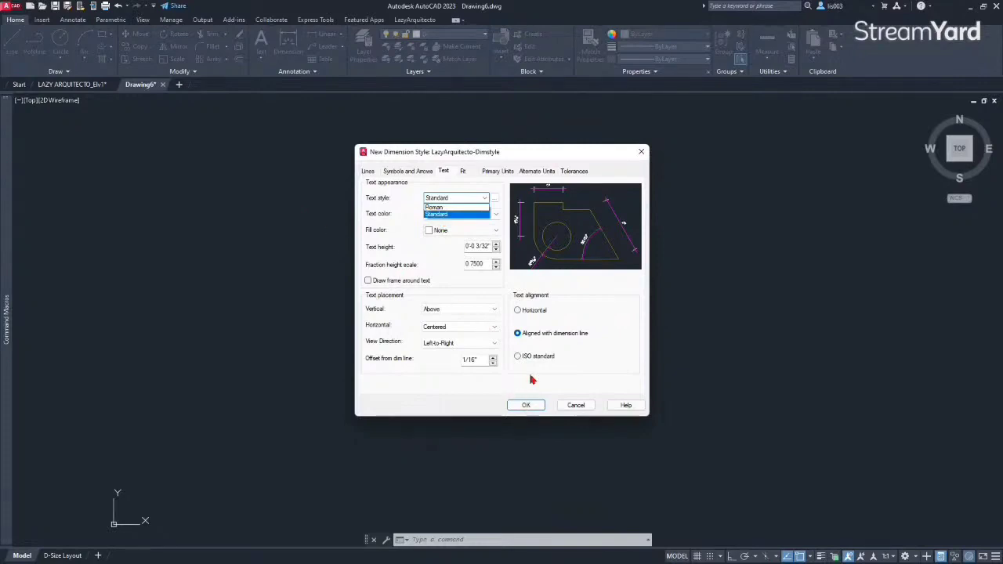
left_click(530, 408)
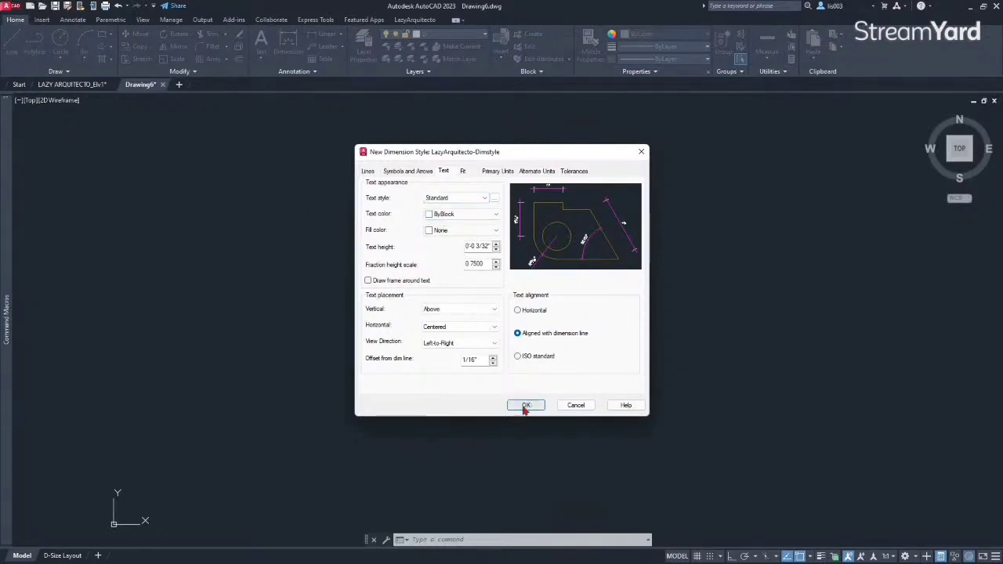
left_click(526, 406)
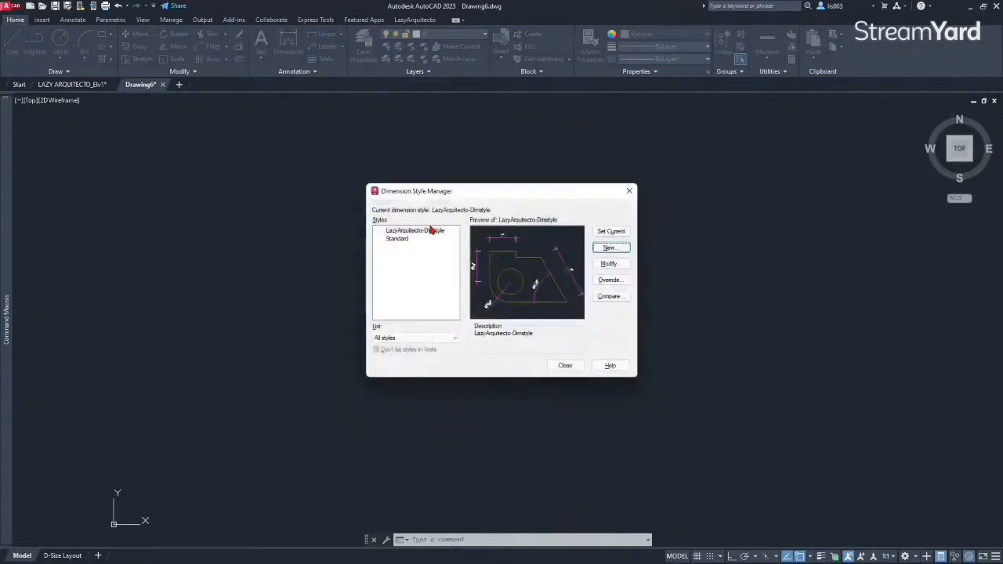
left_click(565, 366)
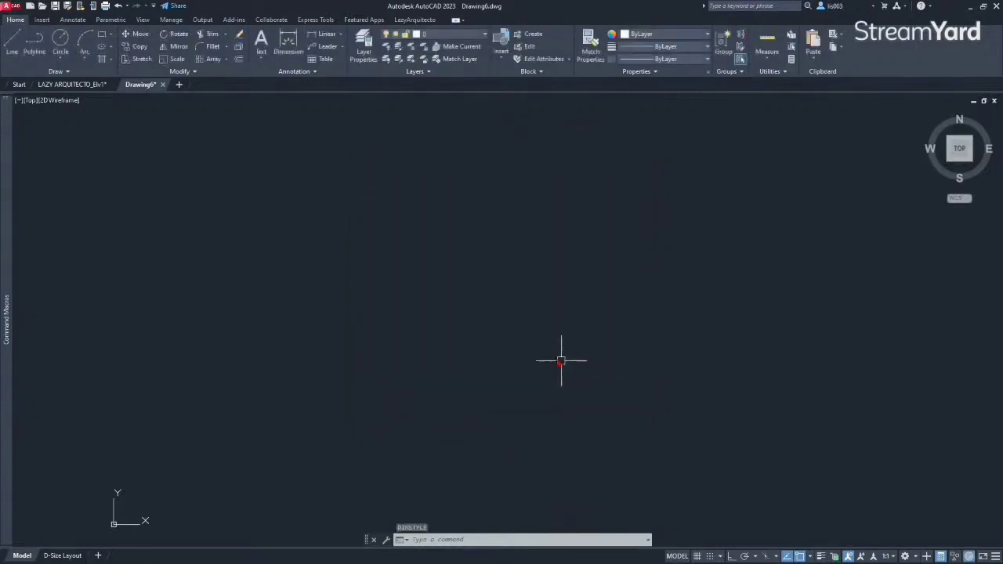
Copy the ADJACENT SPACE (N.I.C.) text beside the building in LAZY ARQUITECTO_Elv1 and paste it into Drawing6.
left_click(75, 88)
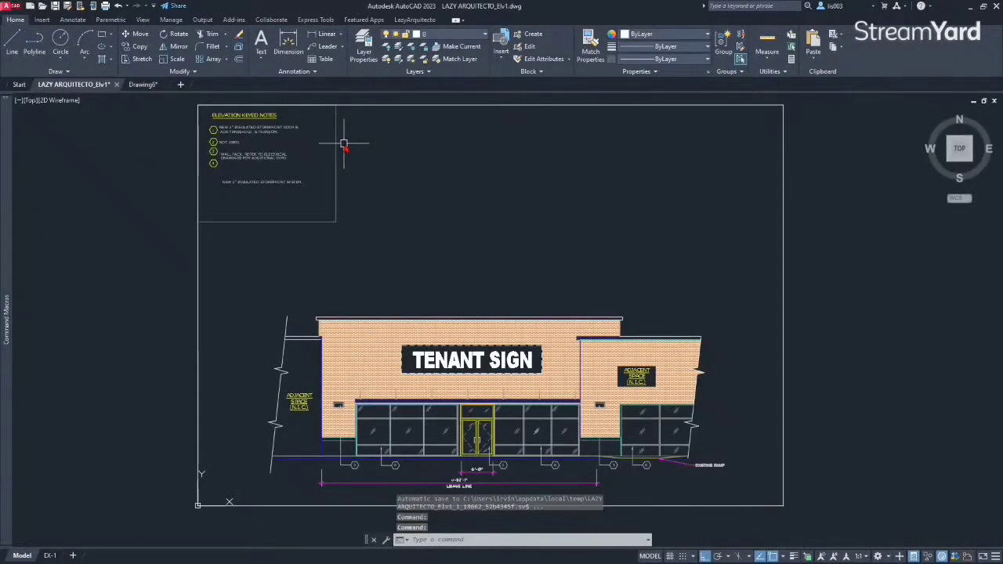
left_click(300, 401)
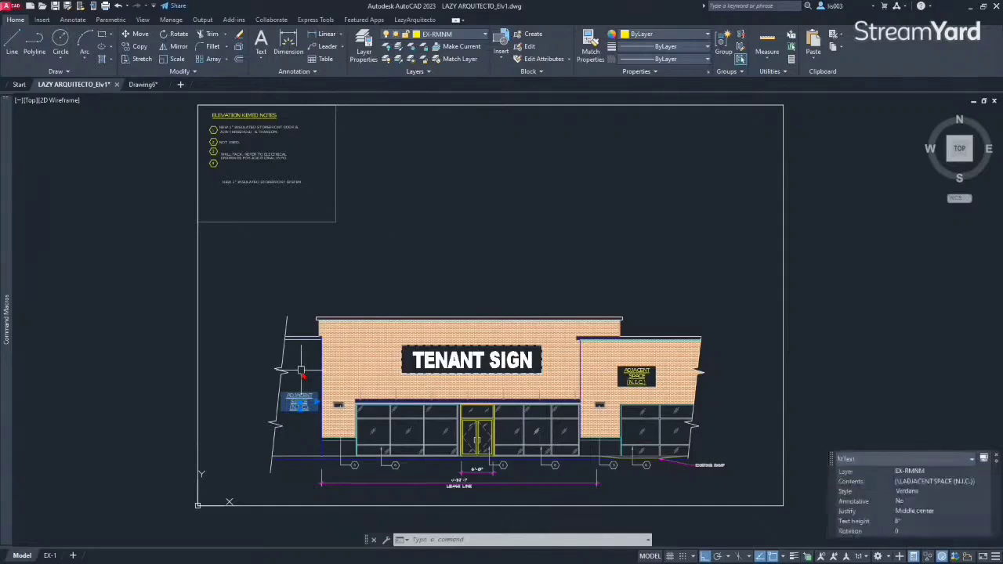
key("ctrl+c")
left_click(143, 84)
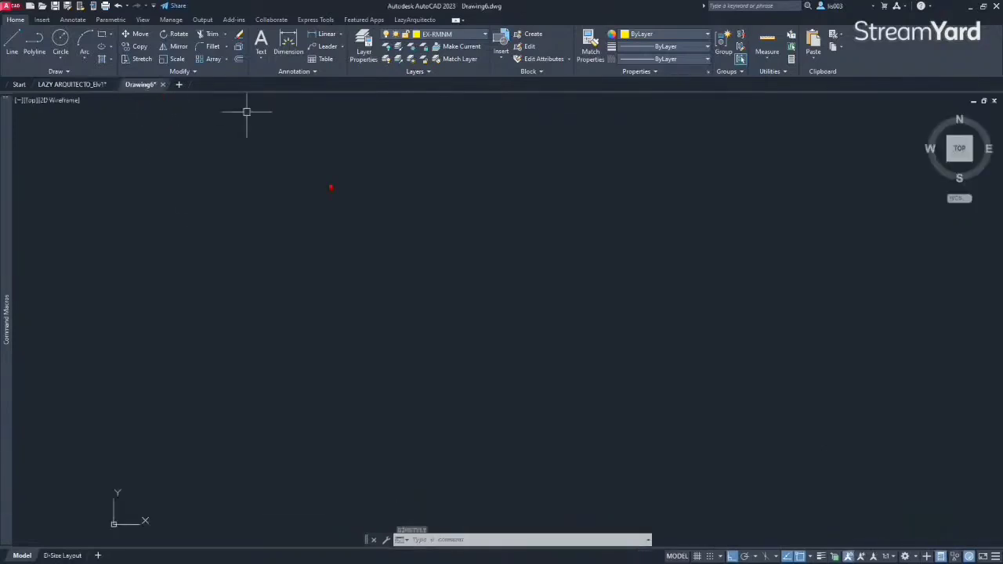
key("ctrl+v")
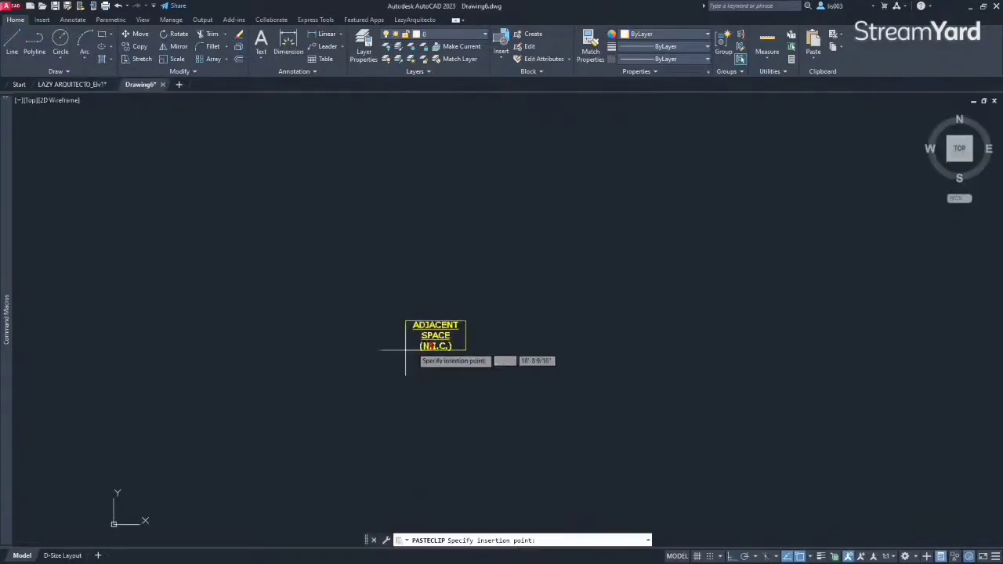
left_click(388, 381)
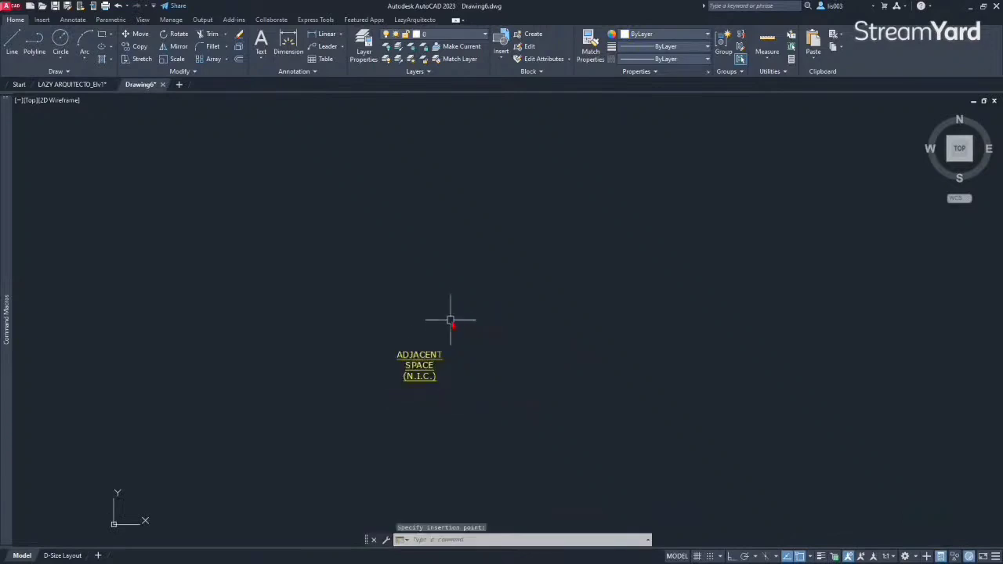
Modify LazyArquitecto-Dimstyle to use the Verdana text style with a ByLayer text color.
type("dim")
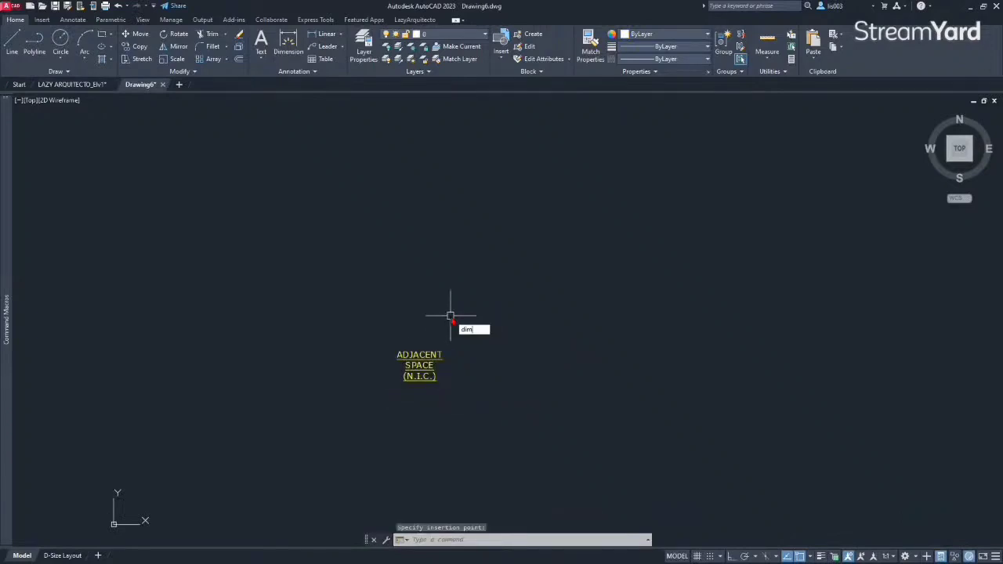
type("sty")
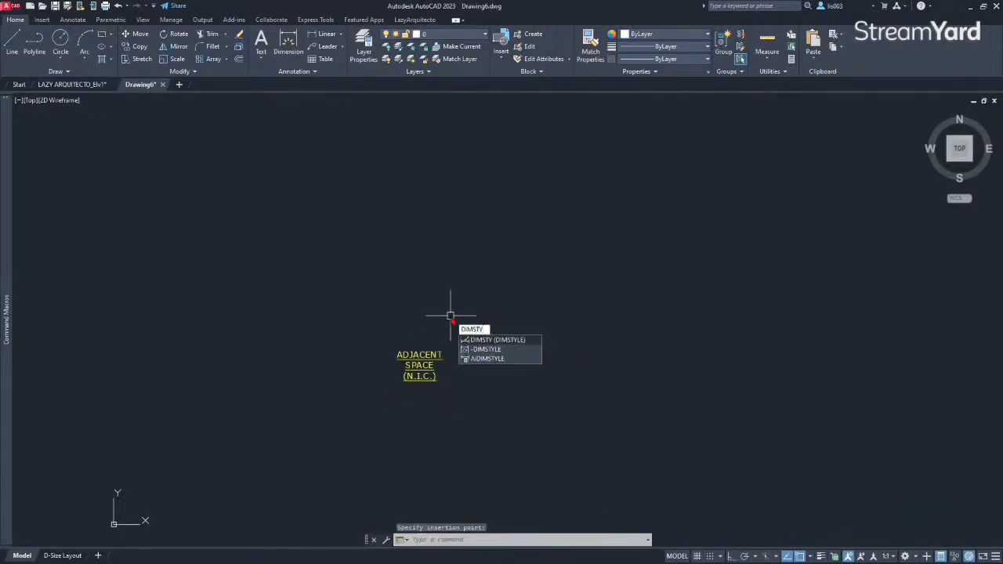
key("Return")
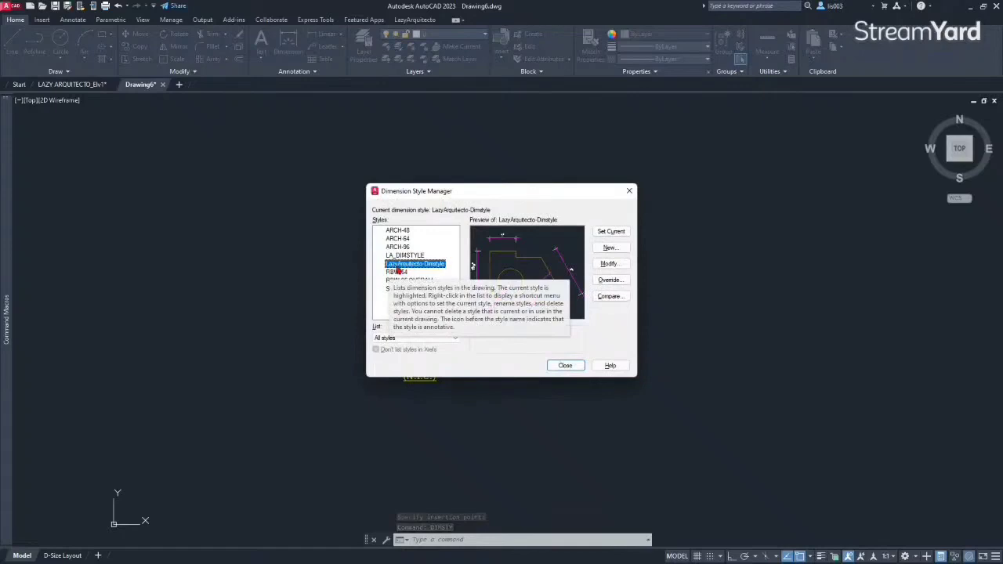
left_click(411, 266)
key("Escape")
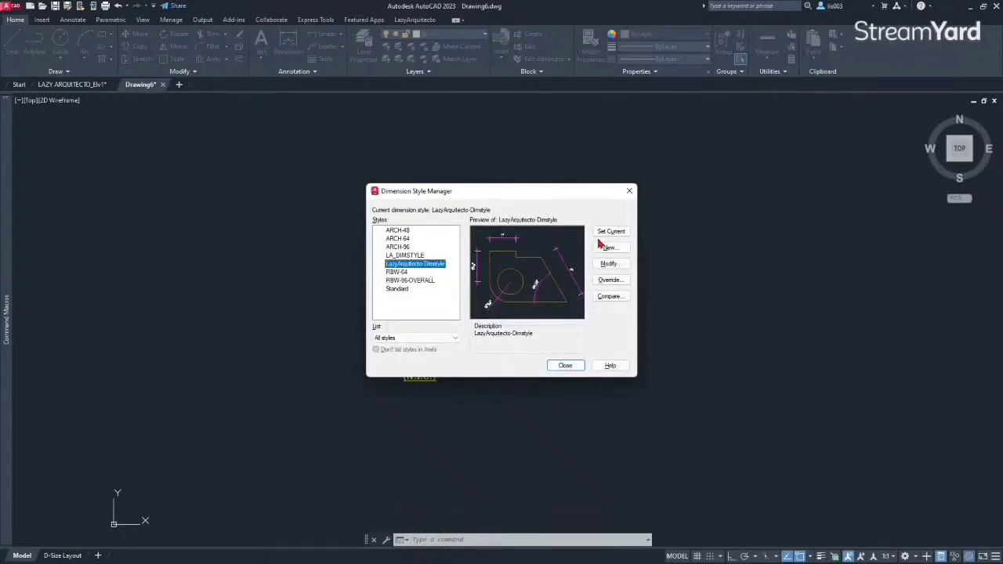
left_click(607, 266)
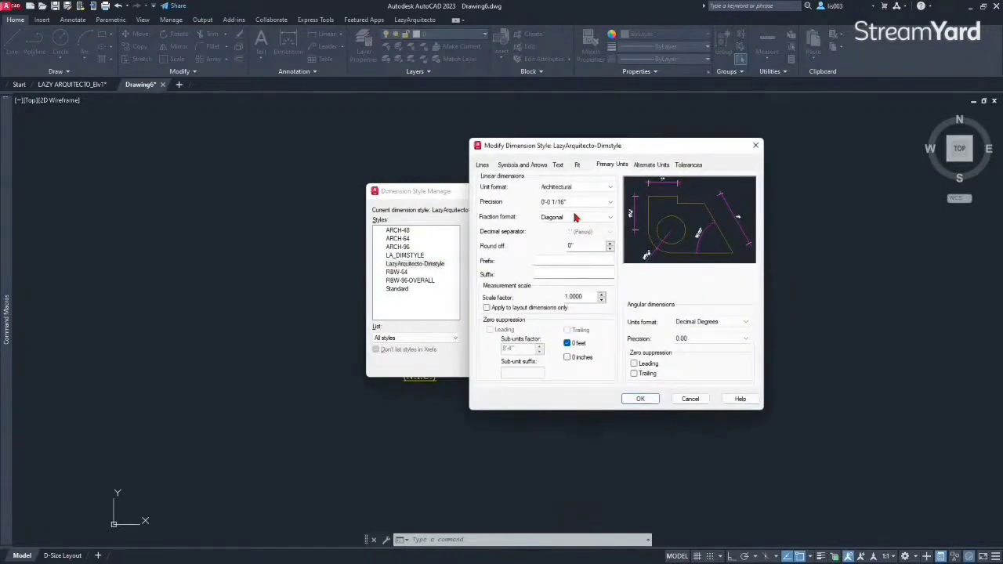
left_click(558, 166)
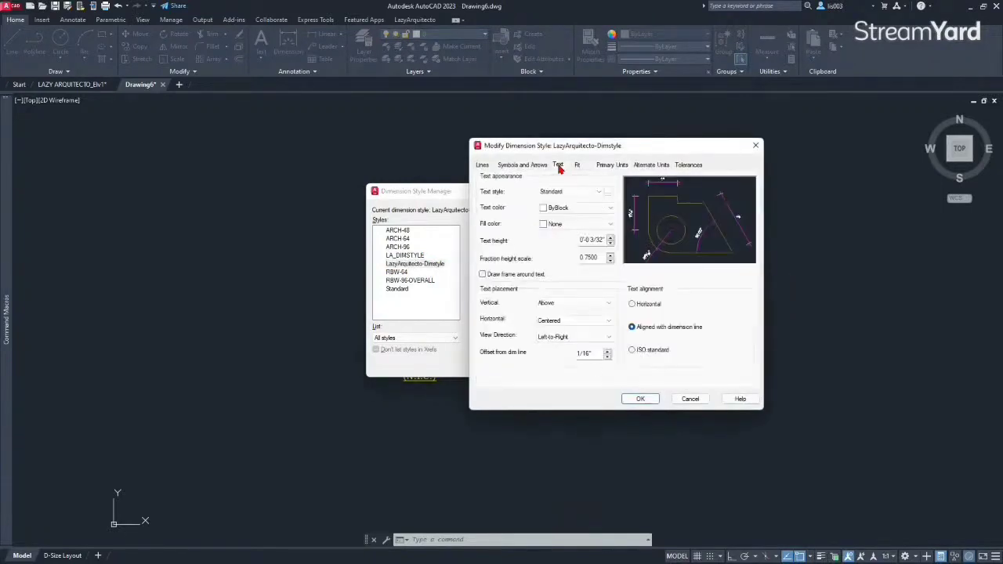
left_click(561, 191)
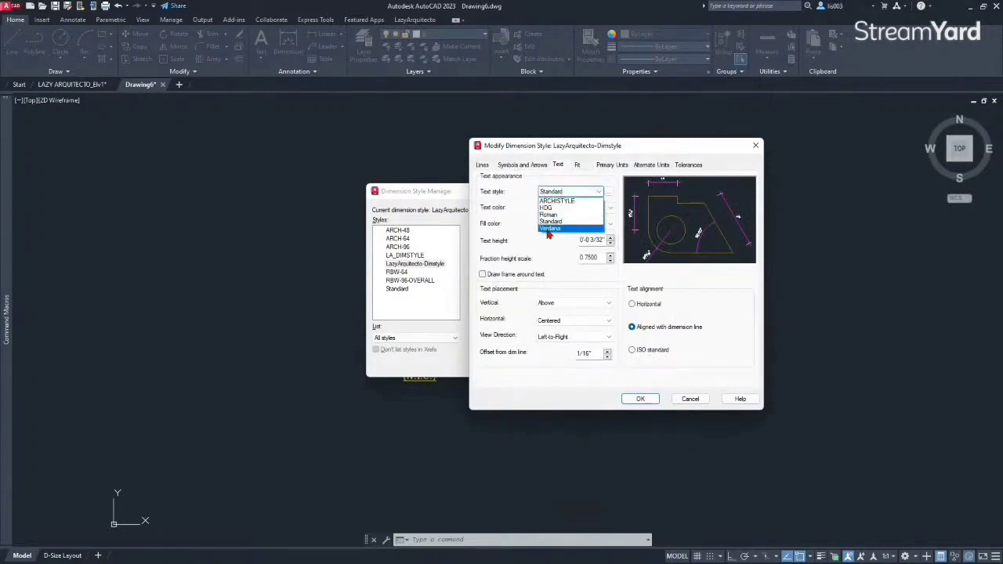
left_click(549, 228)
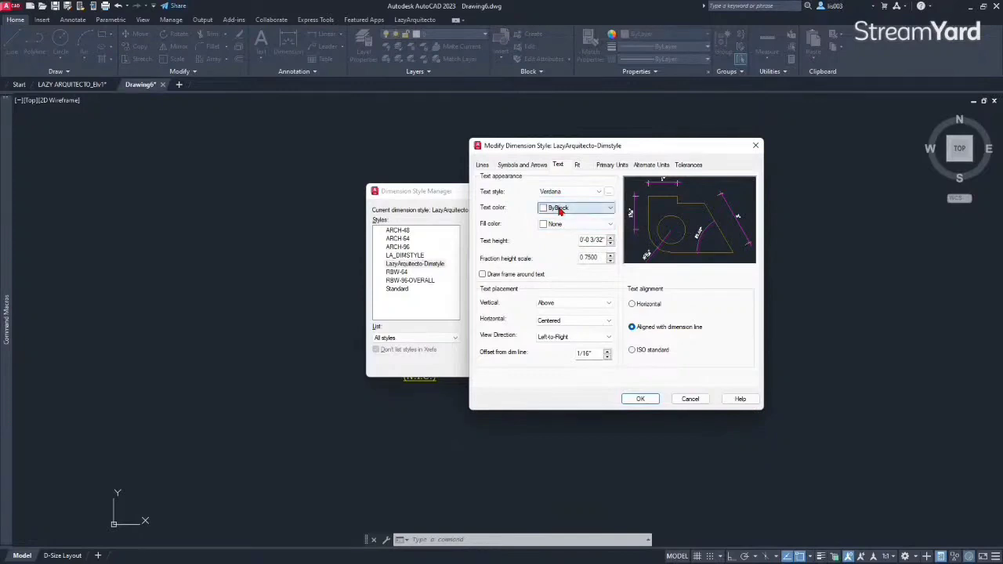
left_click(560, 208)
left_click(558, 218)
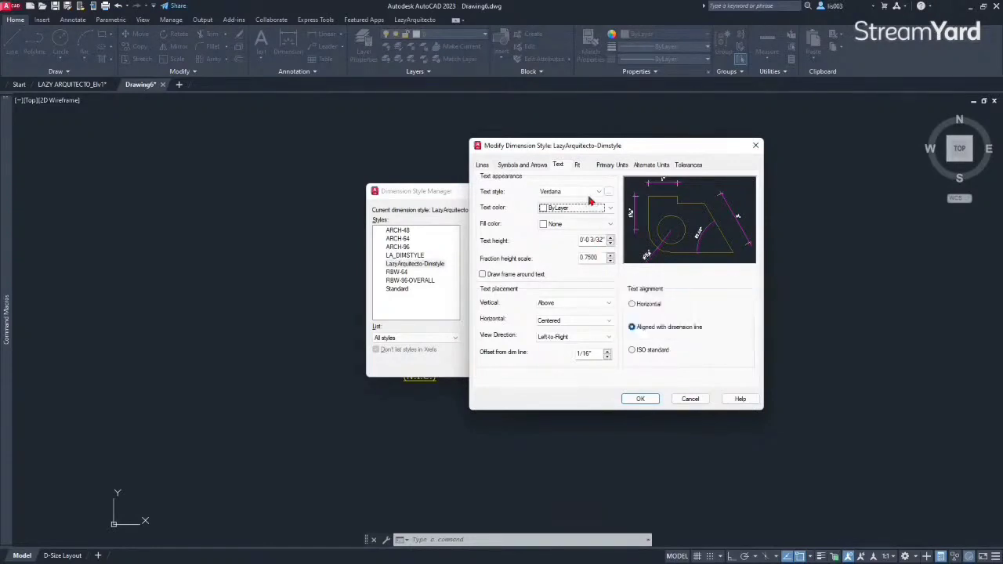
Review the style's fit options, then examine the notes and standard text heights per drawing scale in Scale Factors-Autocad.pdf in Adobe Acrobat.
left_click(577, 167)
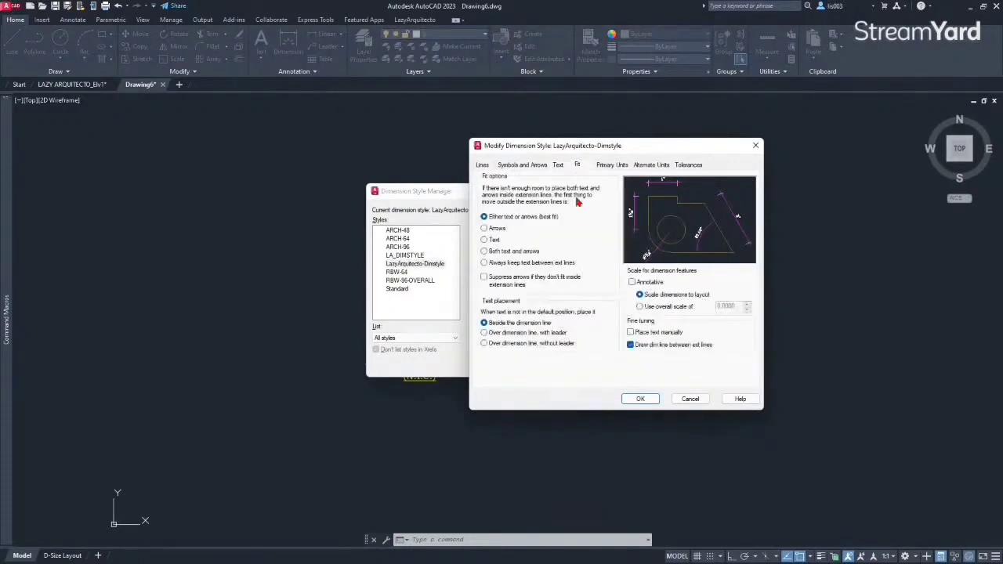
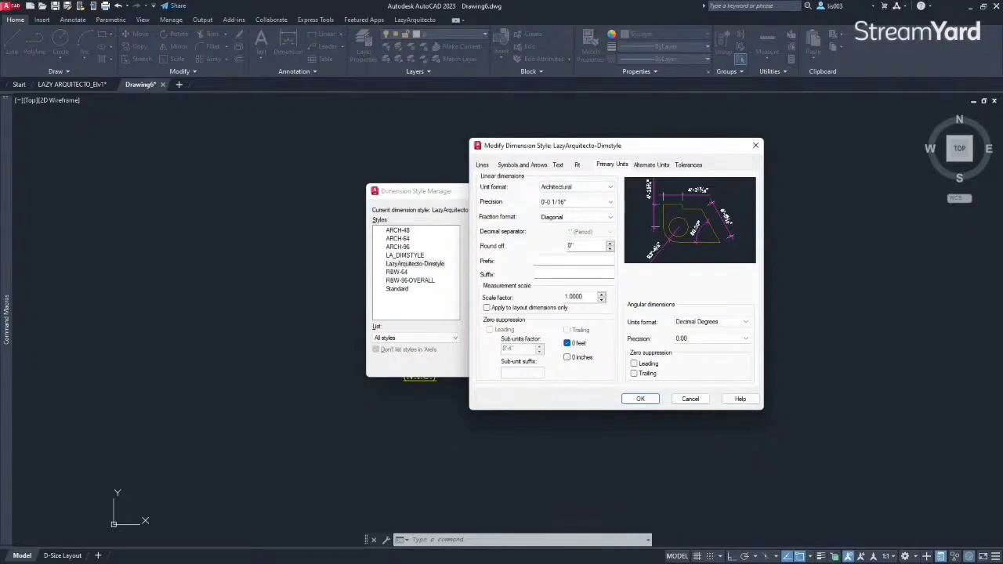
key("alt+Tab")
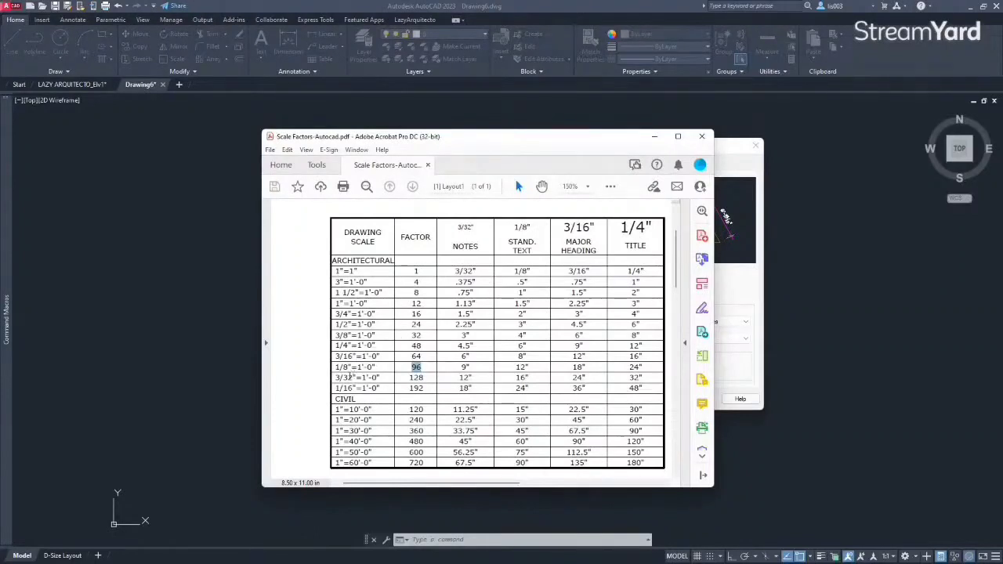
left_click(340, 379)
left_click_drag(334, 378, 348, 381)
left_click_drag(452, 271, 480, 272)
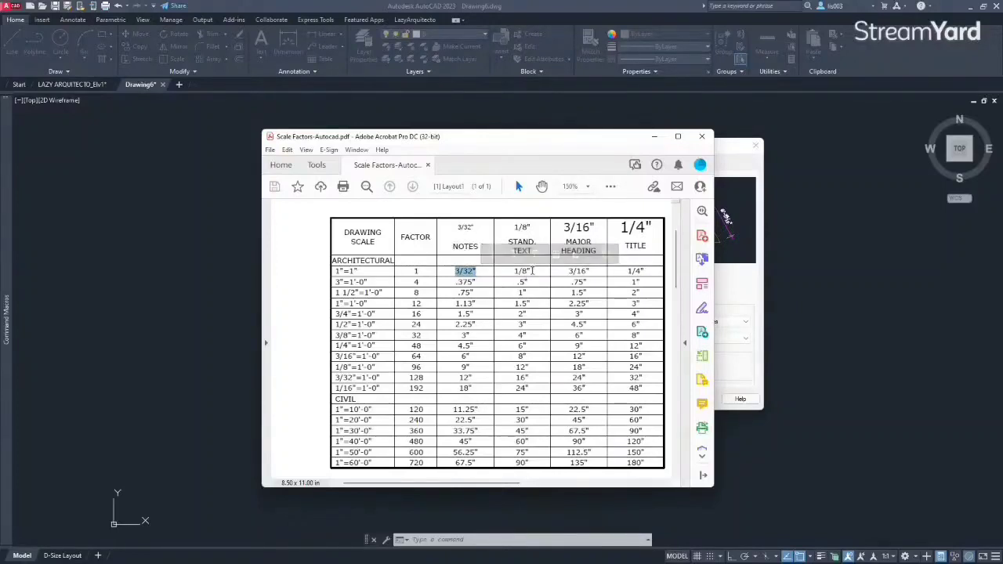
left_click_drag(532, 271, 513, 271)
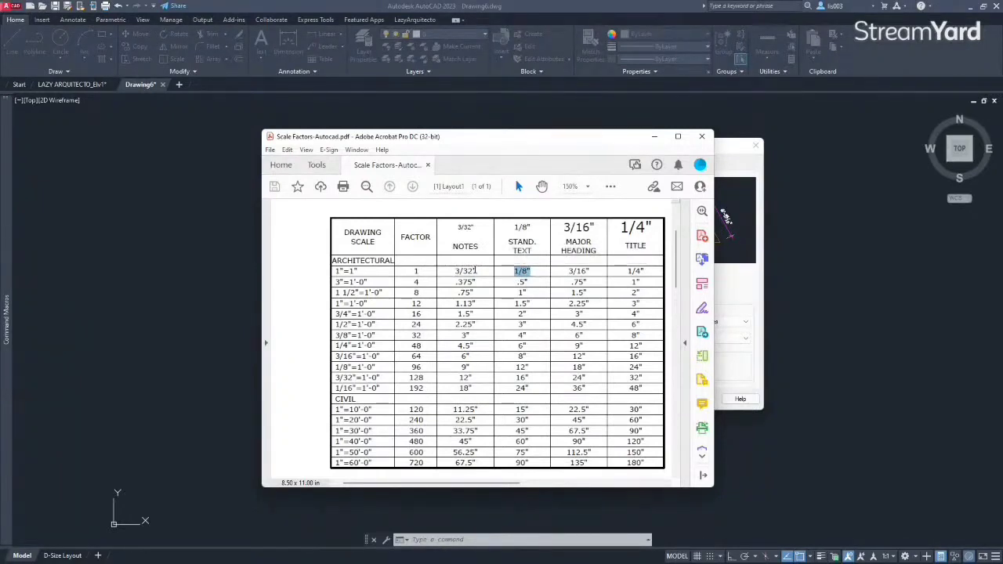
double_click(474, 271)
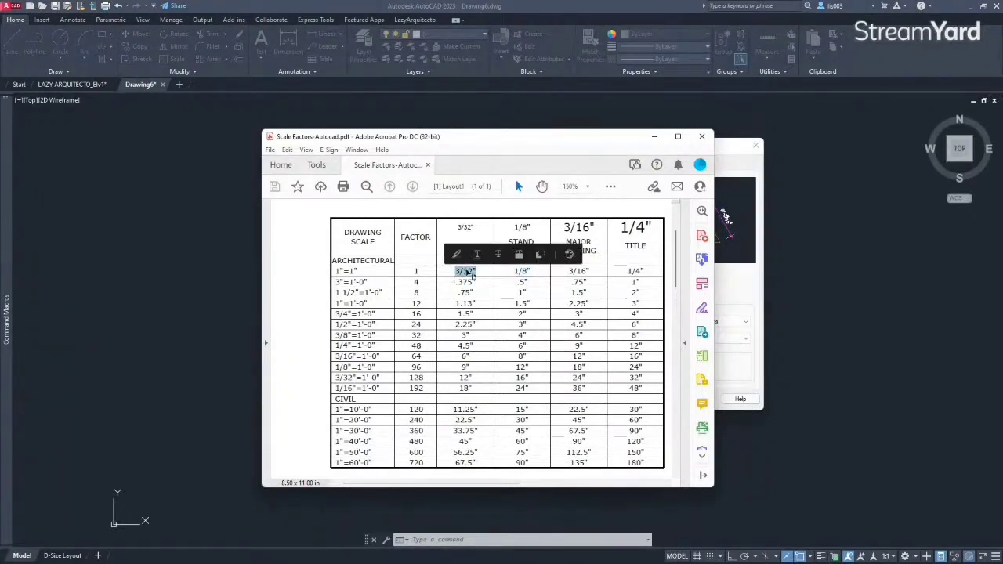
double_click(525, 271)
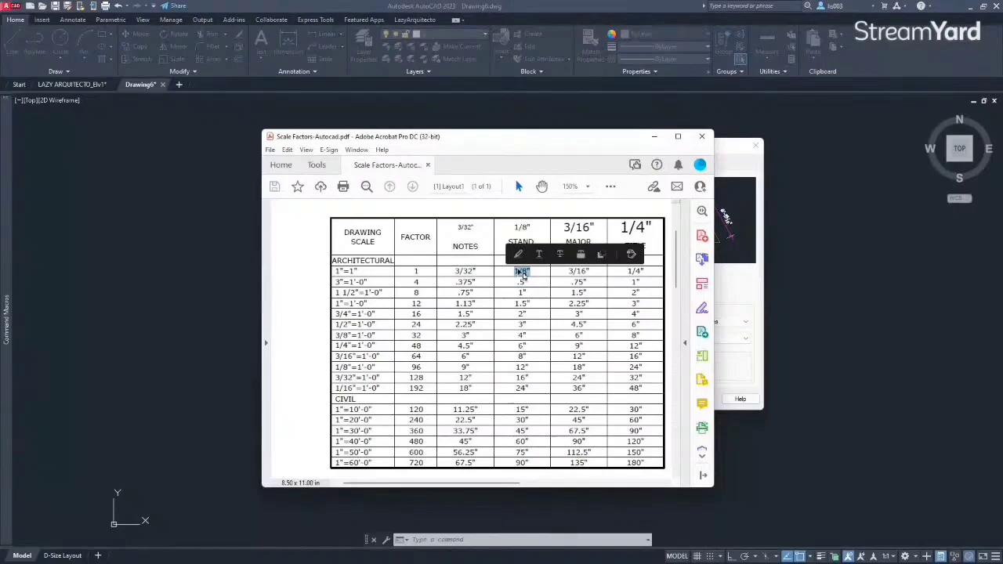
left_click_drag(538, 138, 1002, 188)
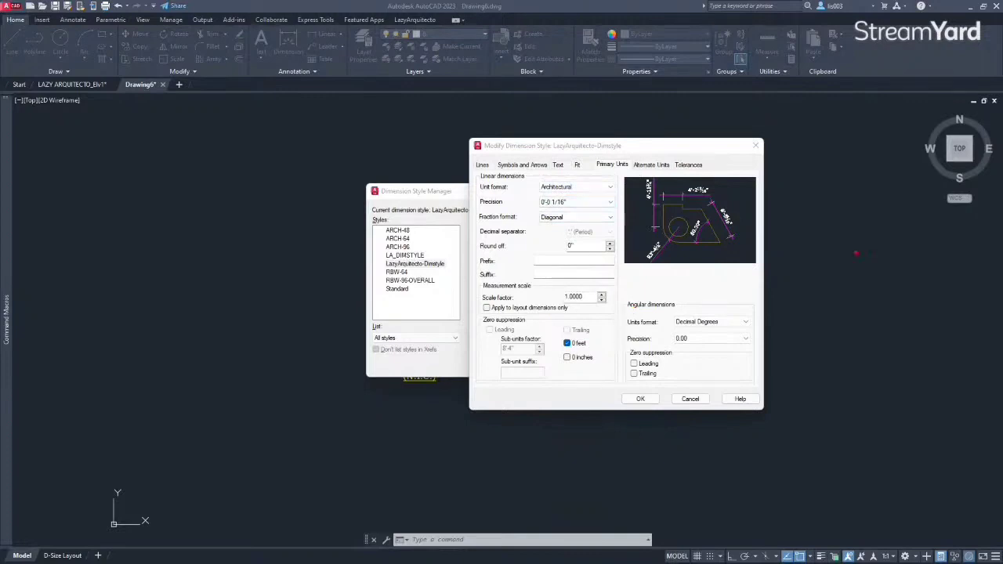
Set the style's linear dimension precision to 0'-0" and round-off to 1", and save the changes.
left_click(566, 203)
left_click(550, 211)
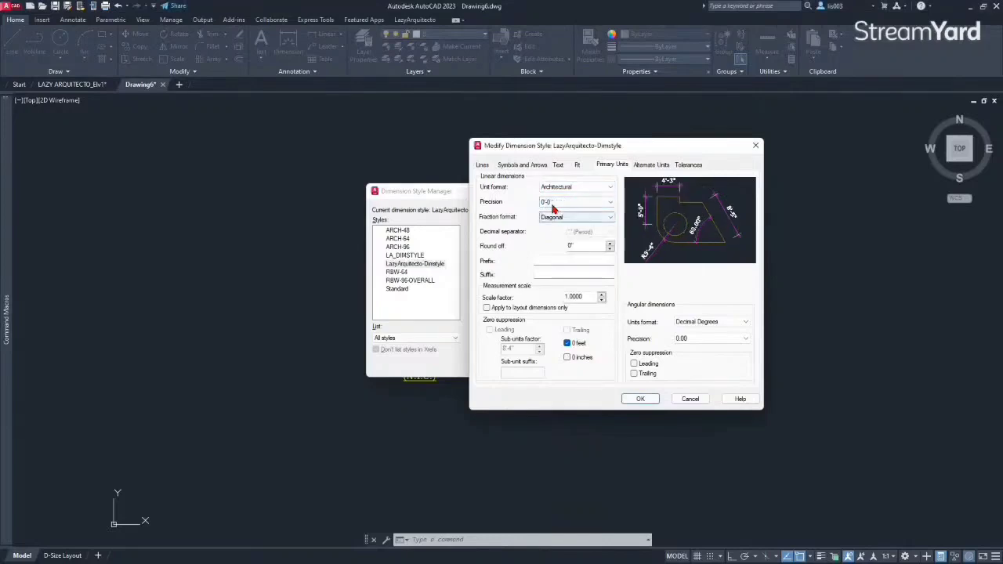
double_click(579, 247)
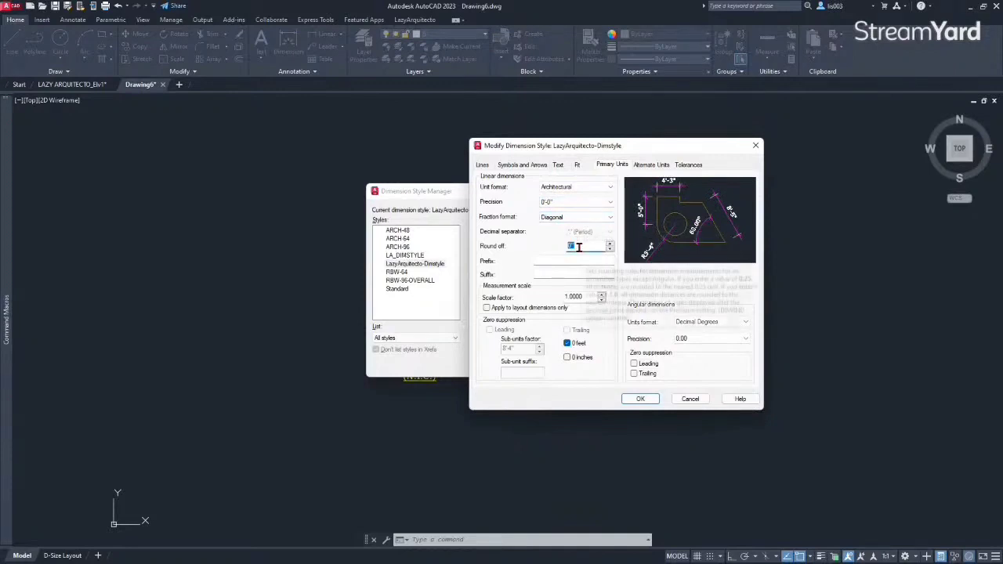
left_click(579, 247)
type("1")
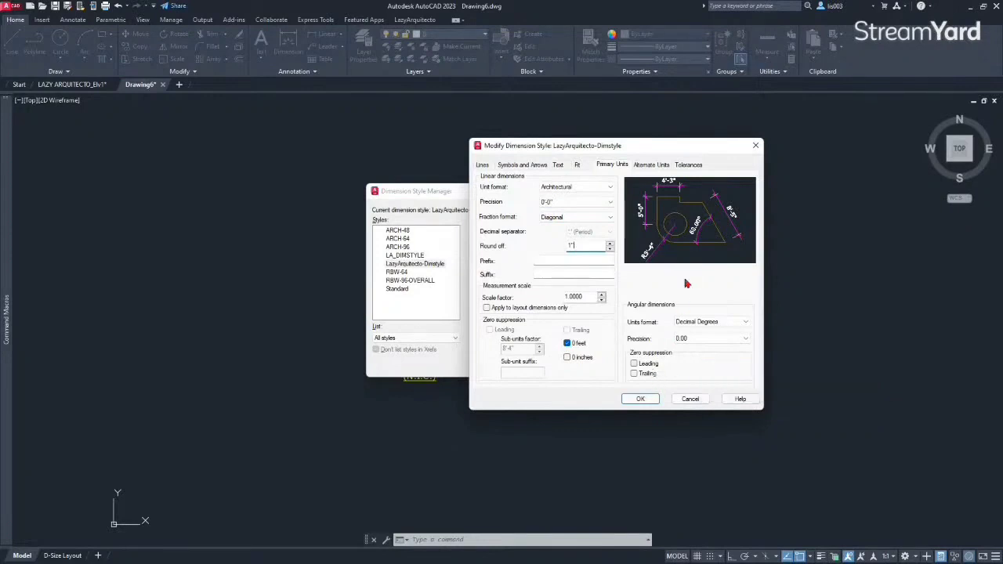
left_click(640, 399)
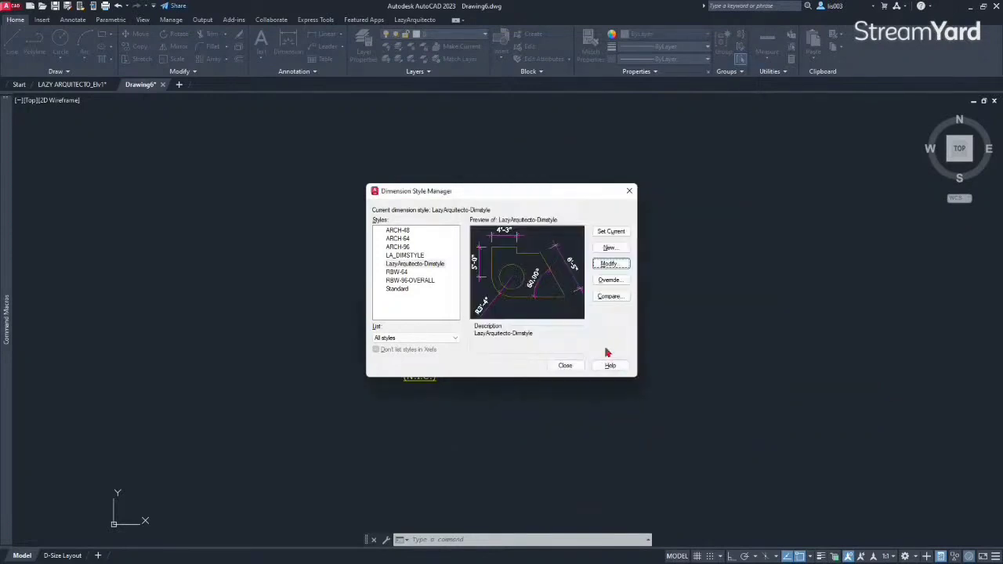
Make LazyArquitecto-Dimstyle the current dimension style and close the Dimension Style Manager.
left_click(403, 267)
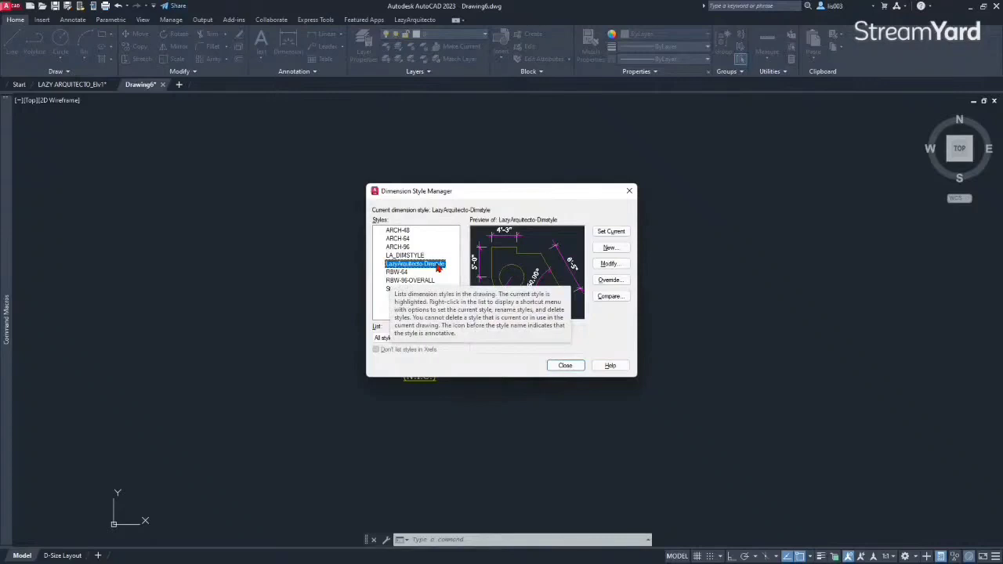
left_click(605, 233)
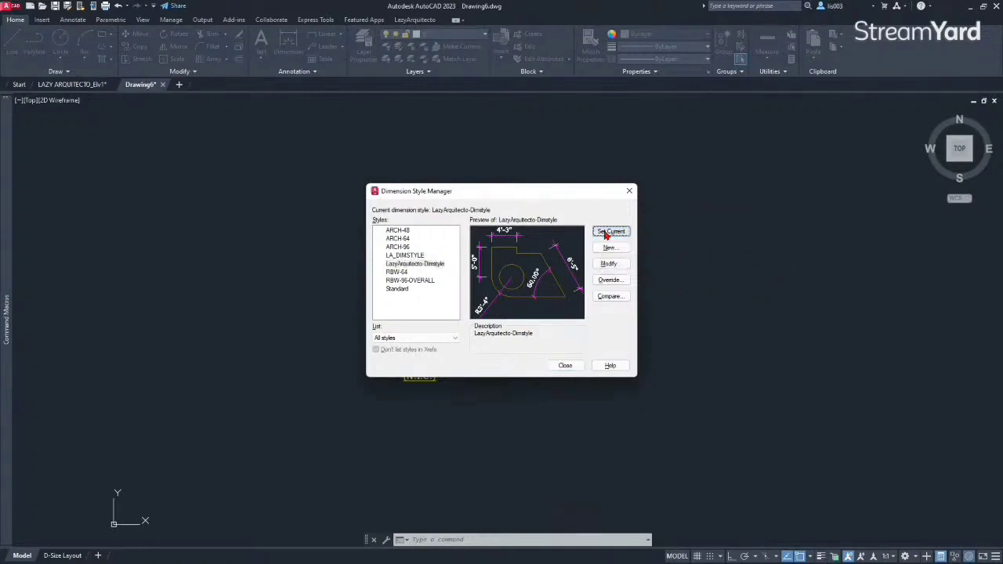
left_click(564, 366)
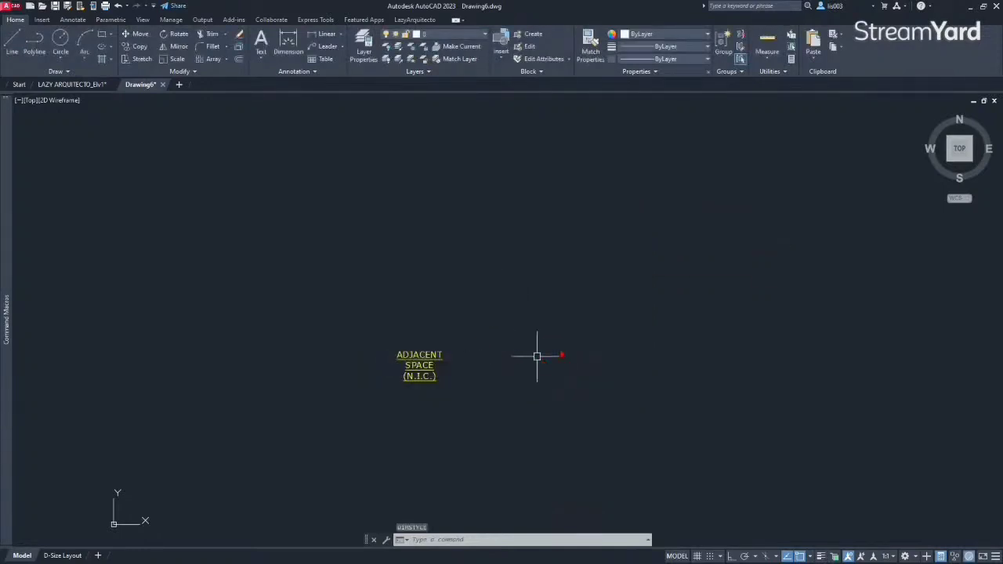
Place a horizontal linear dimension about 14'-1" long beside the ADJACENT SPACE text, with ortho mode on.
type("D")
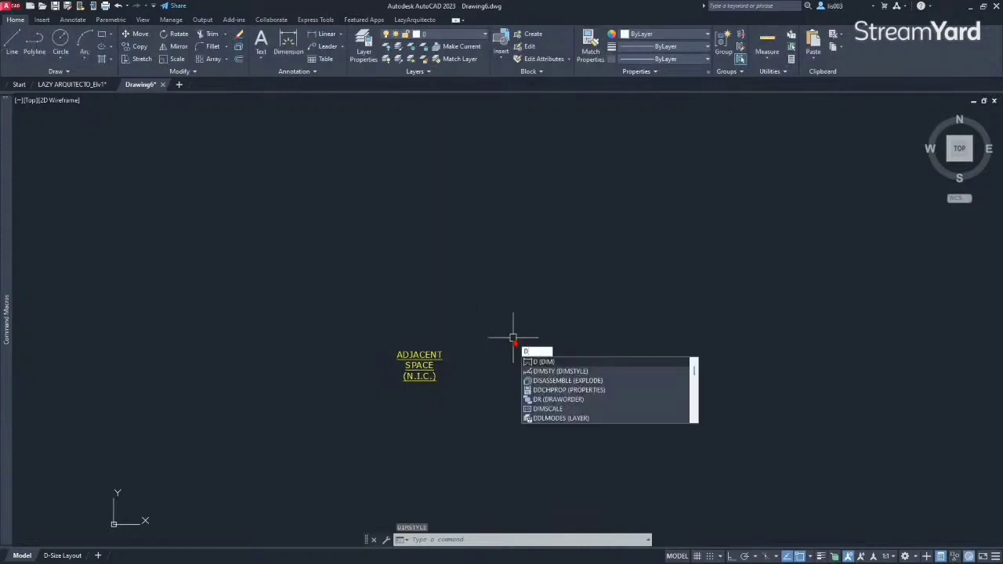
key("Return")
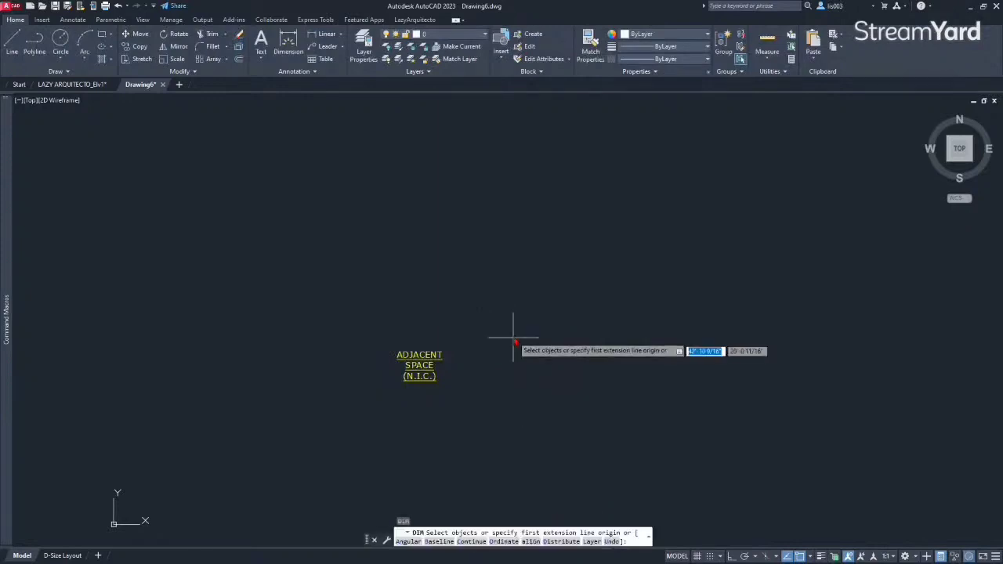
left_click(507, 325)
key("F8")
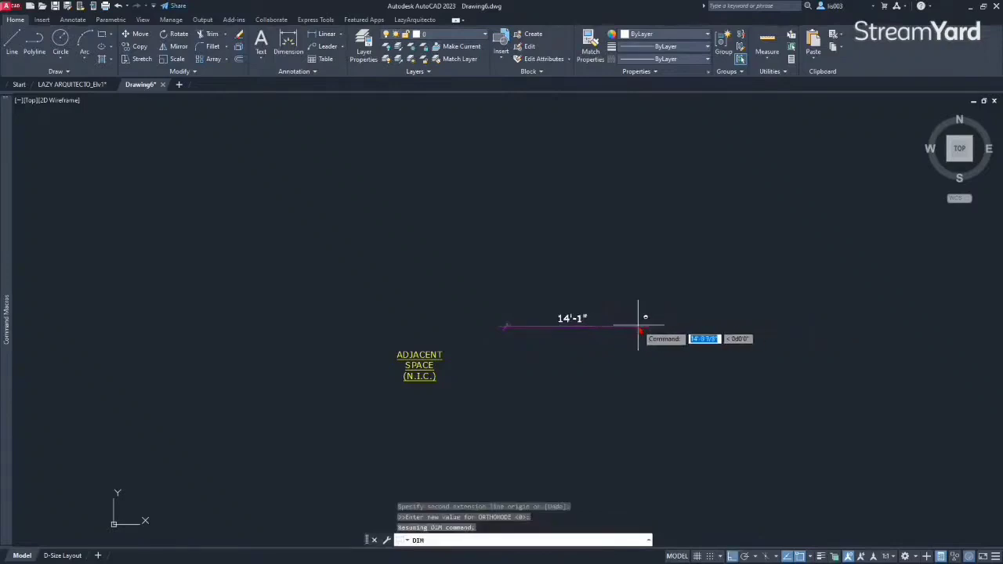
left_click(639, 327)
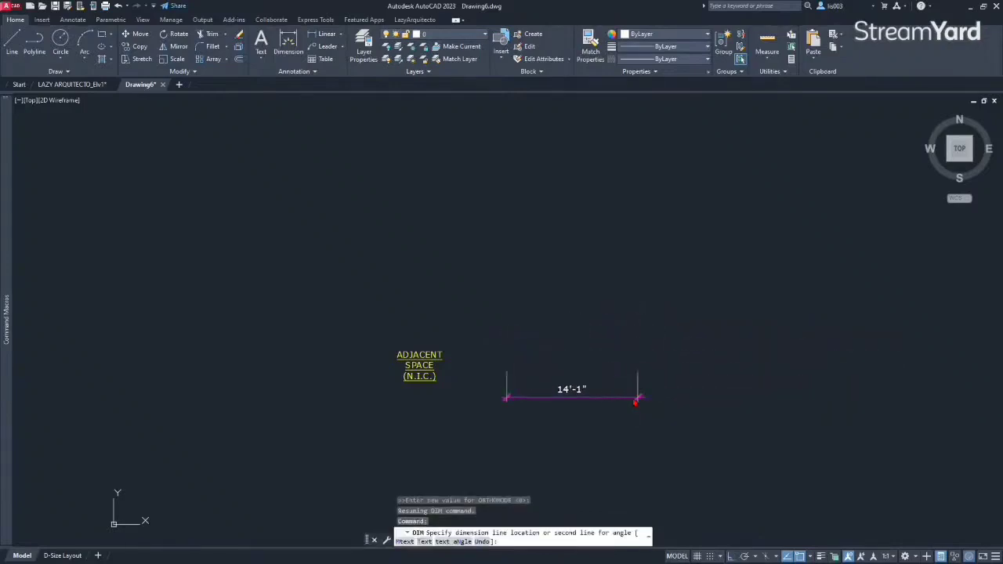
left_click(638, 398)
key("Escape")
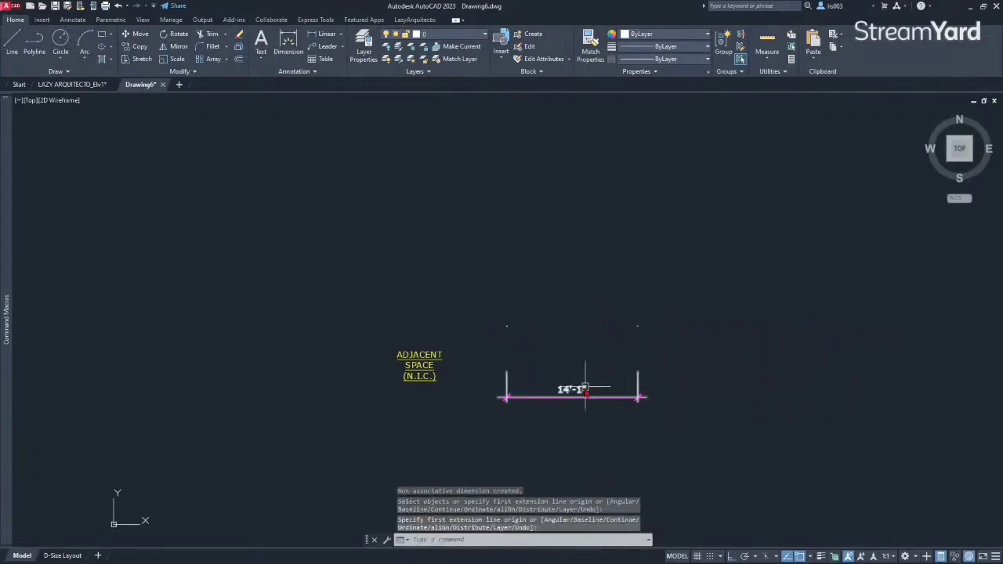
Check the new dimension's properties and review the dimension styles available in this drawing.
left_click(584, 388)
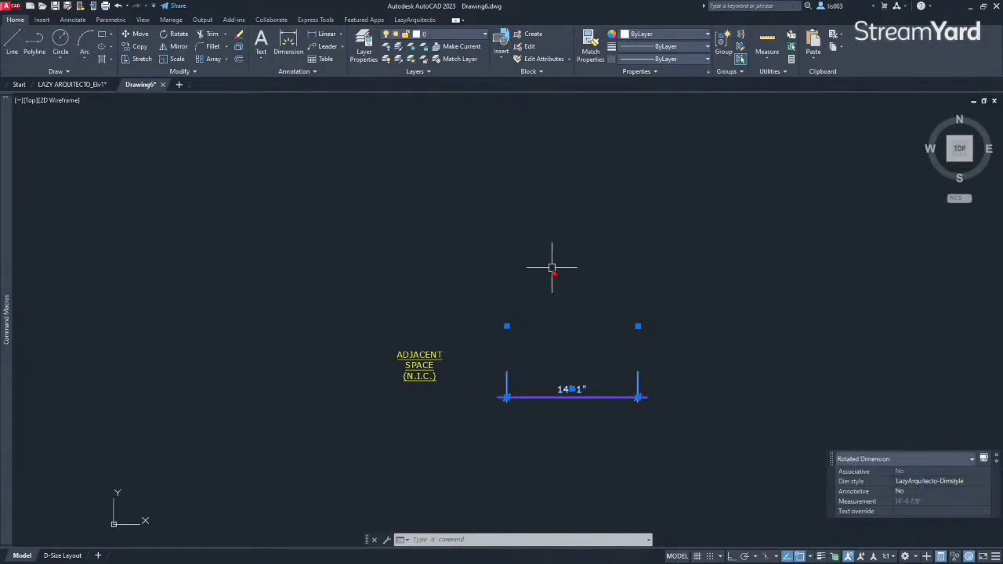
key("Escape")
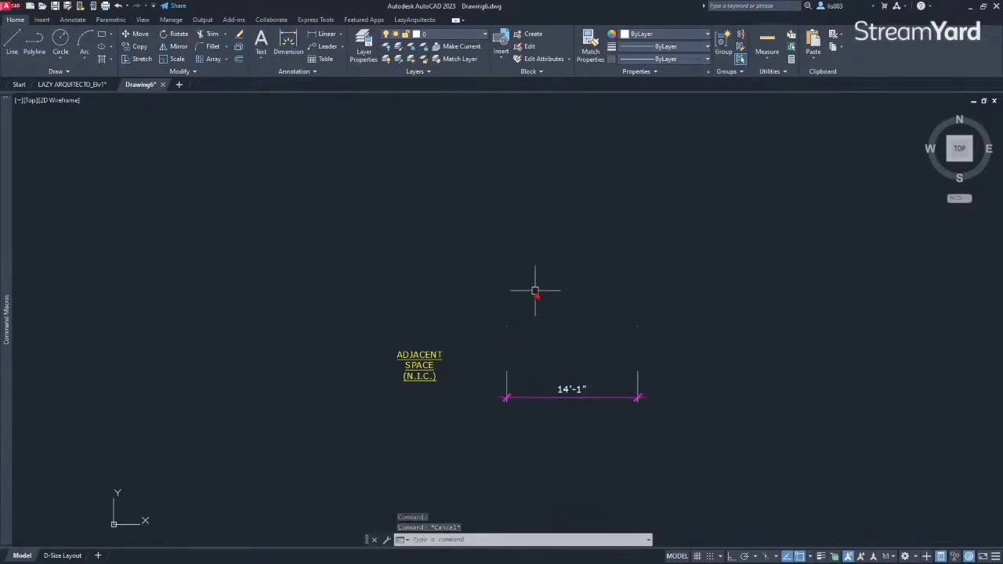
type("dimsty")
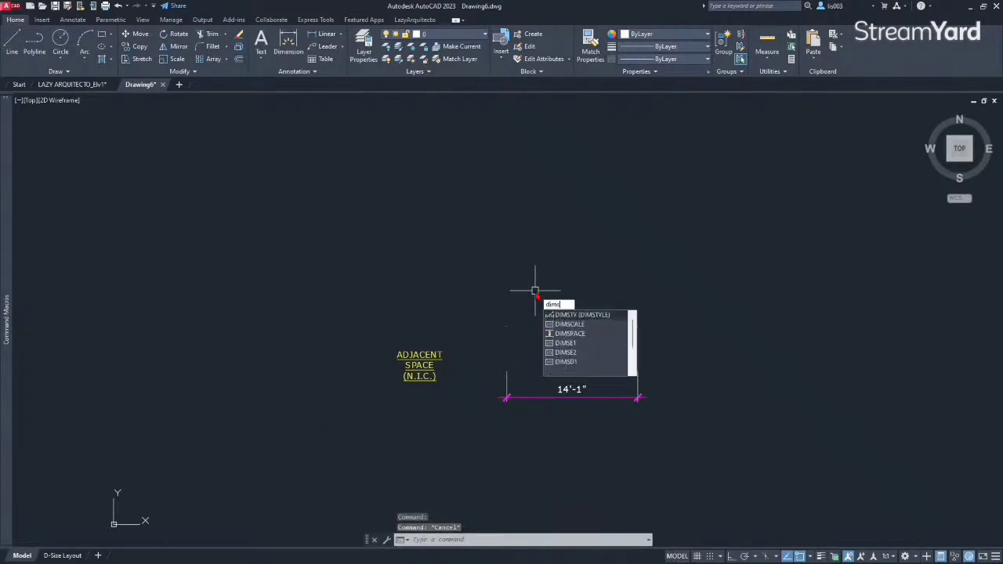
key("Return")
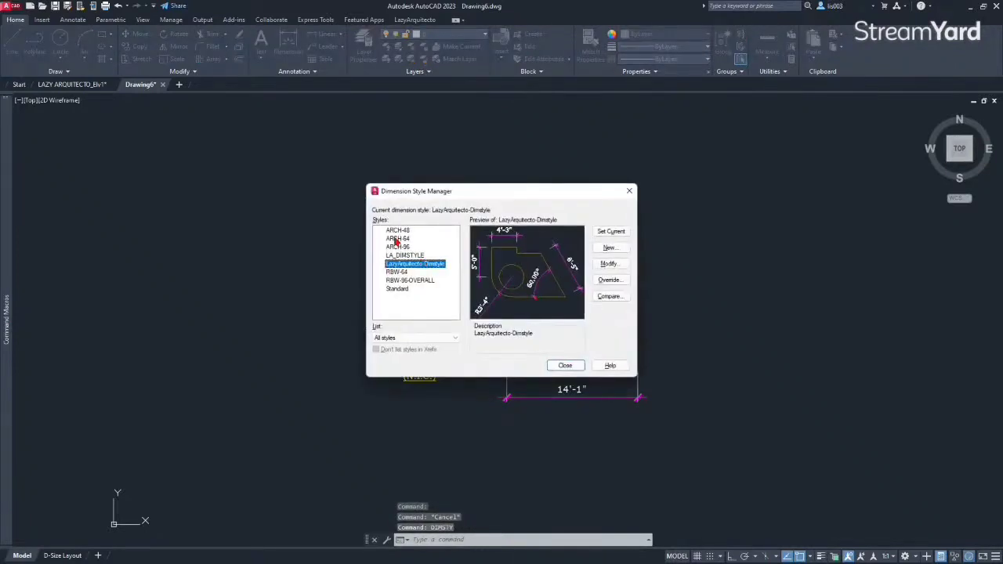
left_click(565, 366)
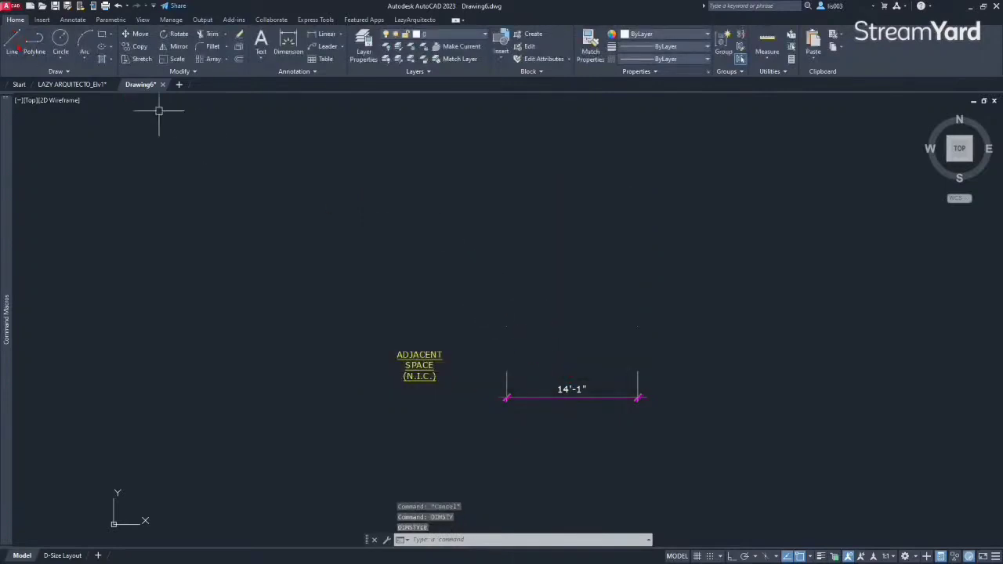
Copy the dimension into the model space of a new drawing based on the Tutorial-iArch.dwt template.
left_click(602, 397)
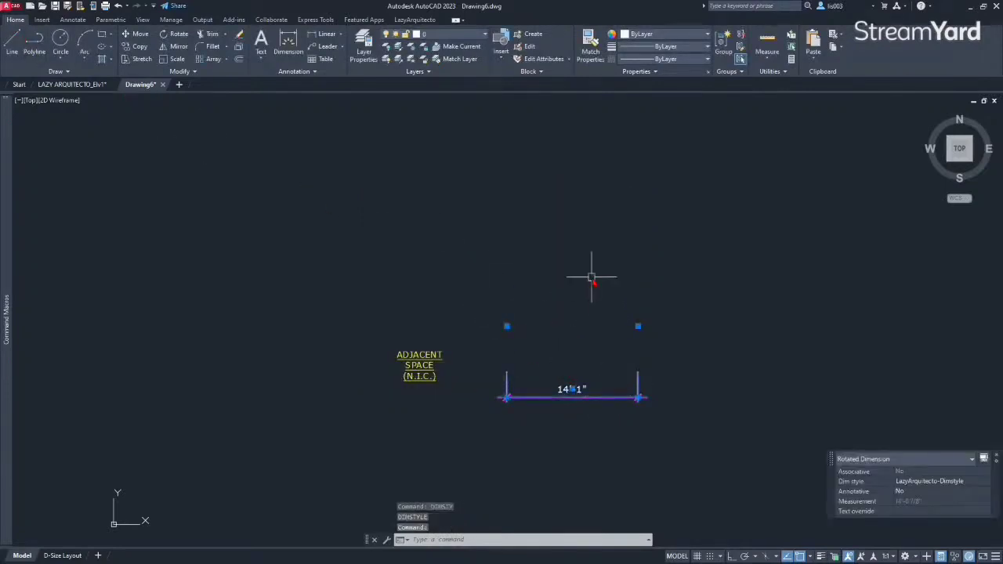
key("ctrl+c")
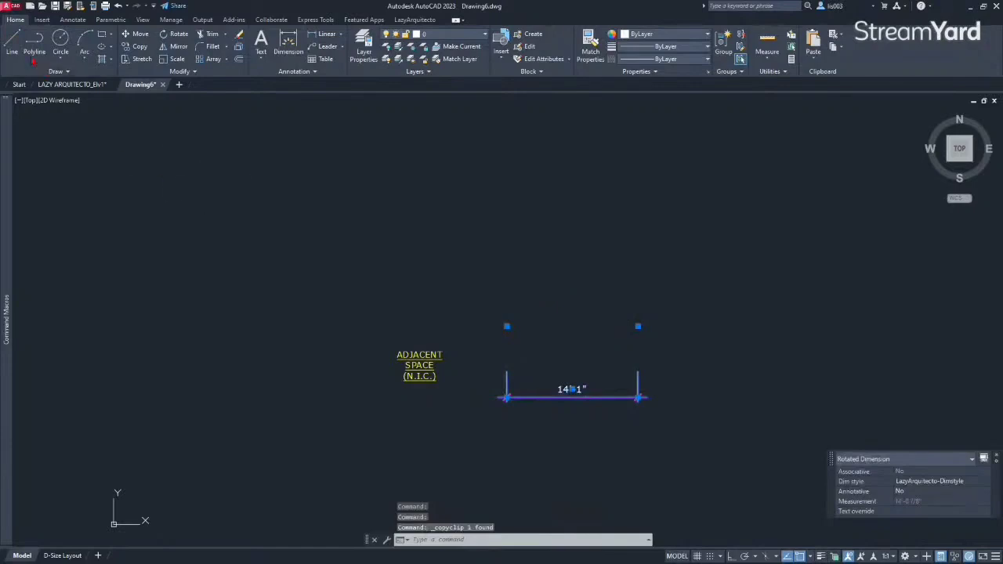
left_click(11, 11)
left_click(45, 78)
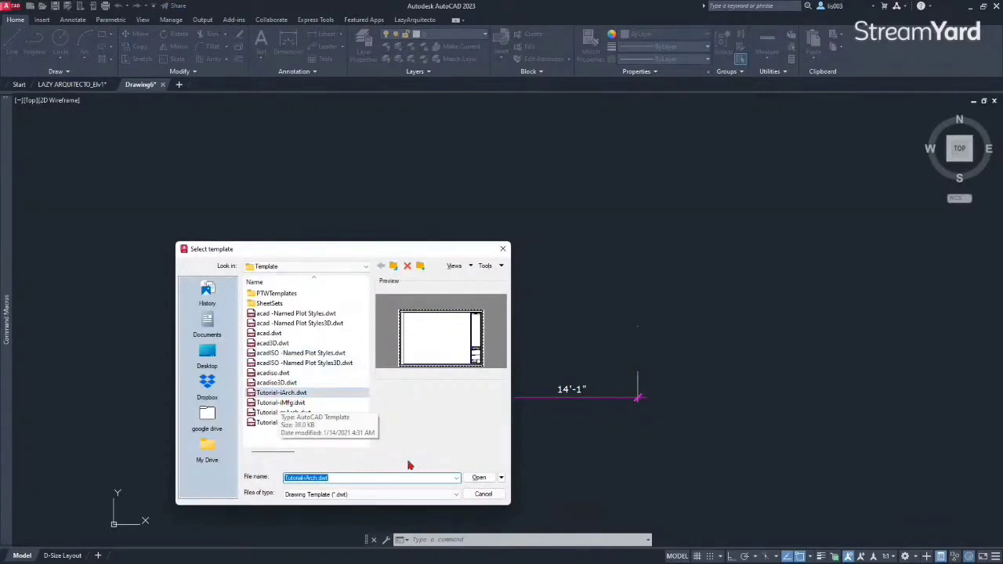
left_click(475, 478)
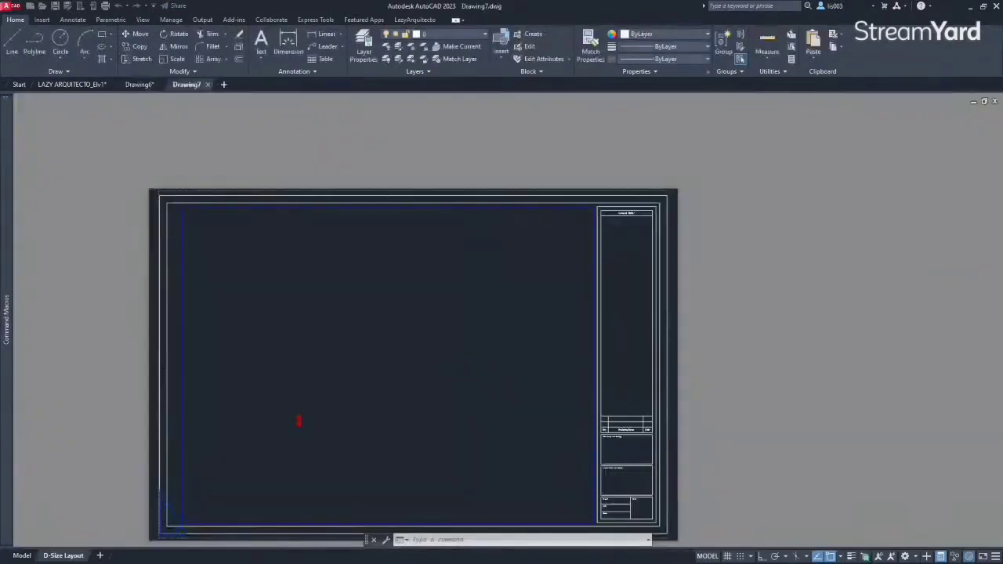
left_click(22, 555)
key("ctrl+v")
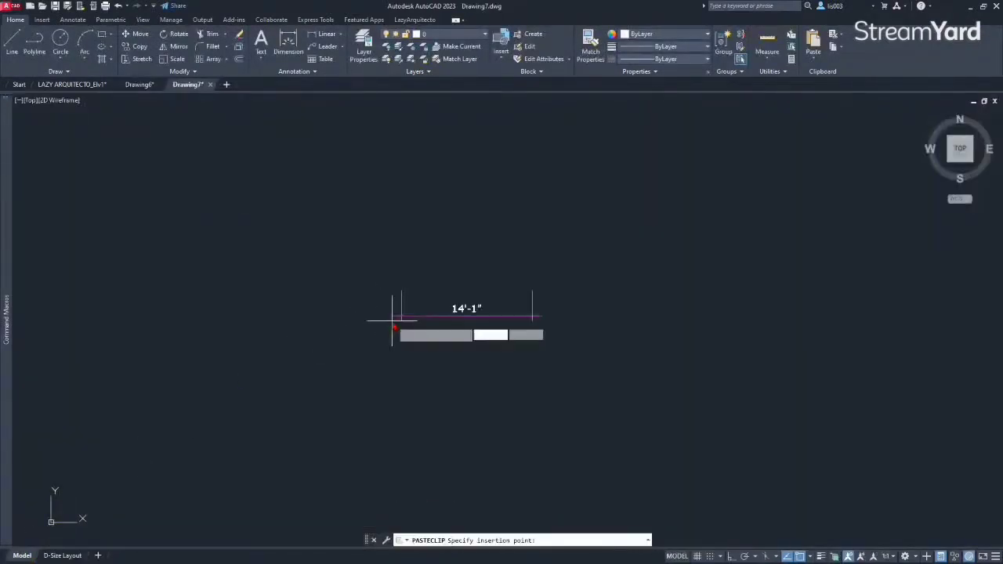
left_click(404, 378)
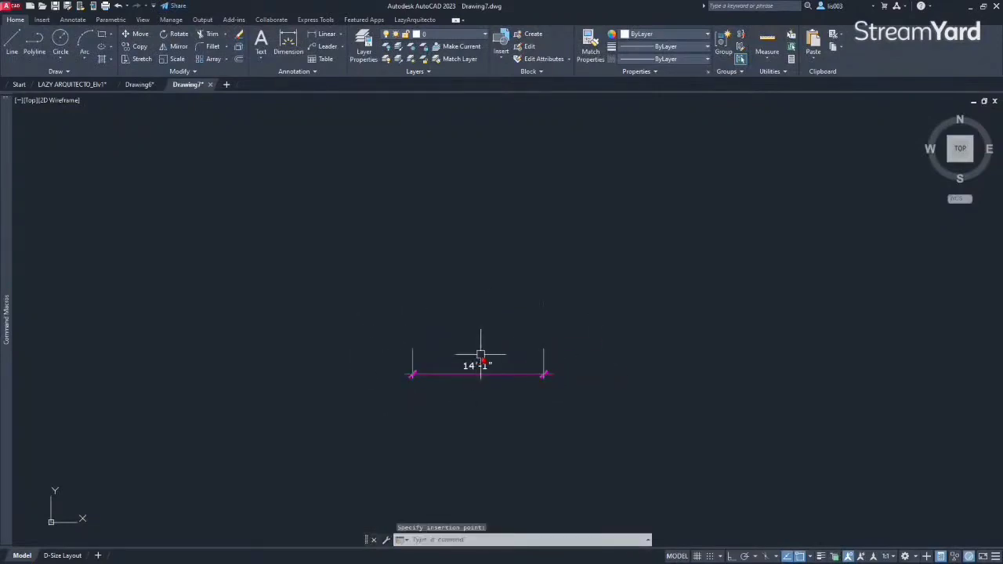
Make LazyArquitecto-Dimstyle the current dimension style in the new drawing.
type("DIMSTY")
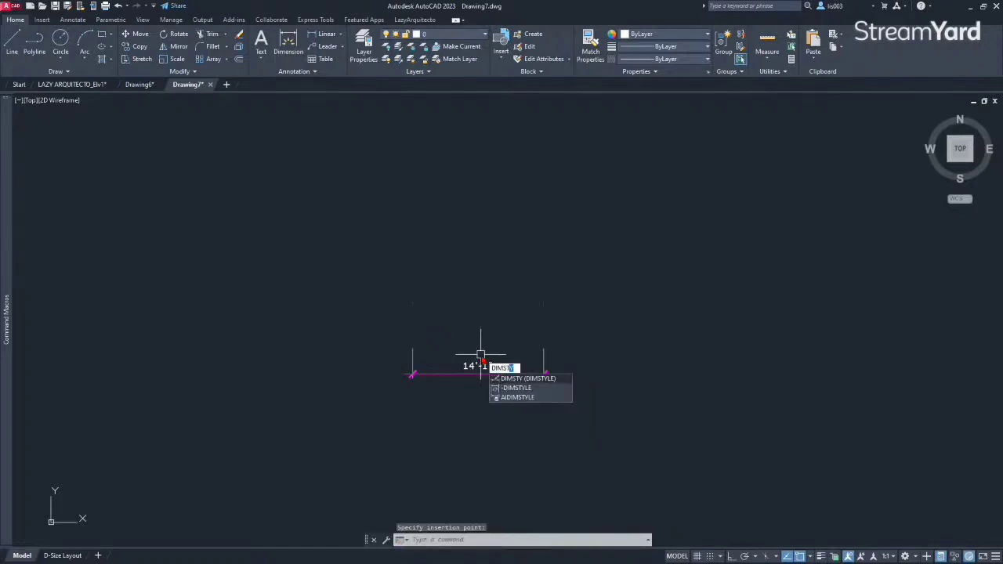
key("Return")
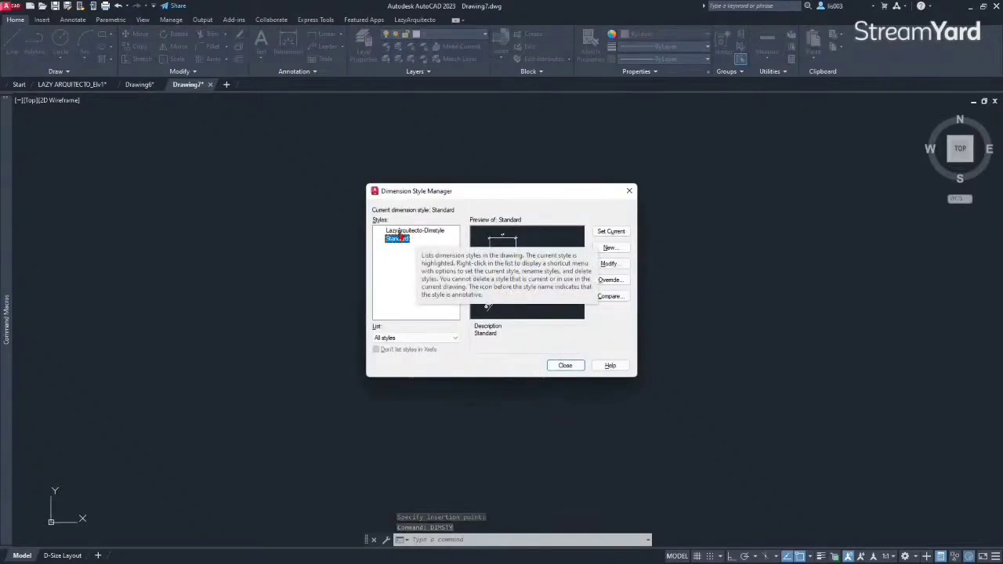
left_click(401, 231)
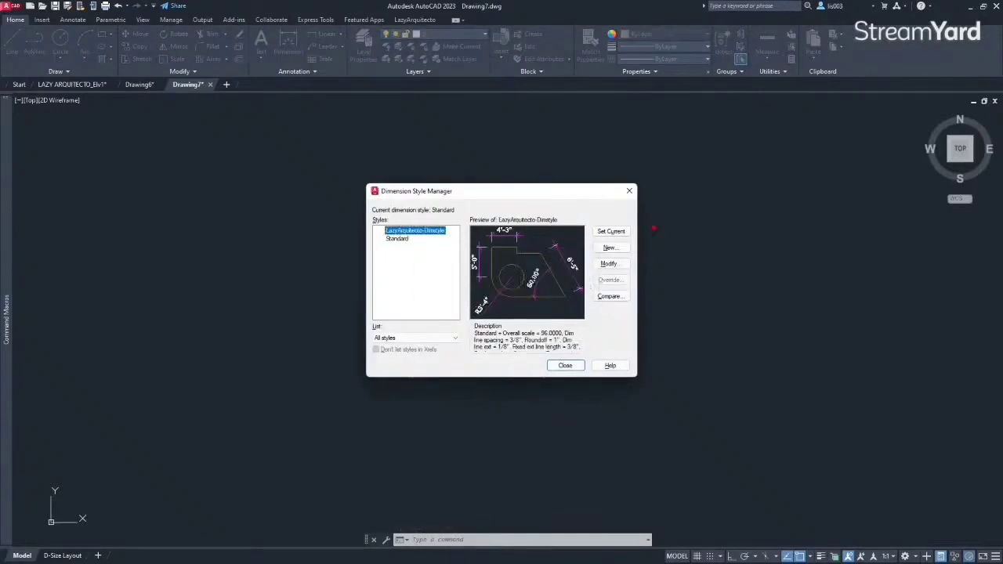
left_click(616, 231)
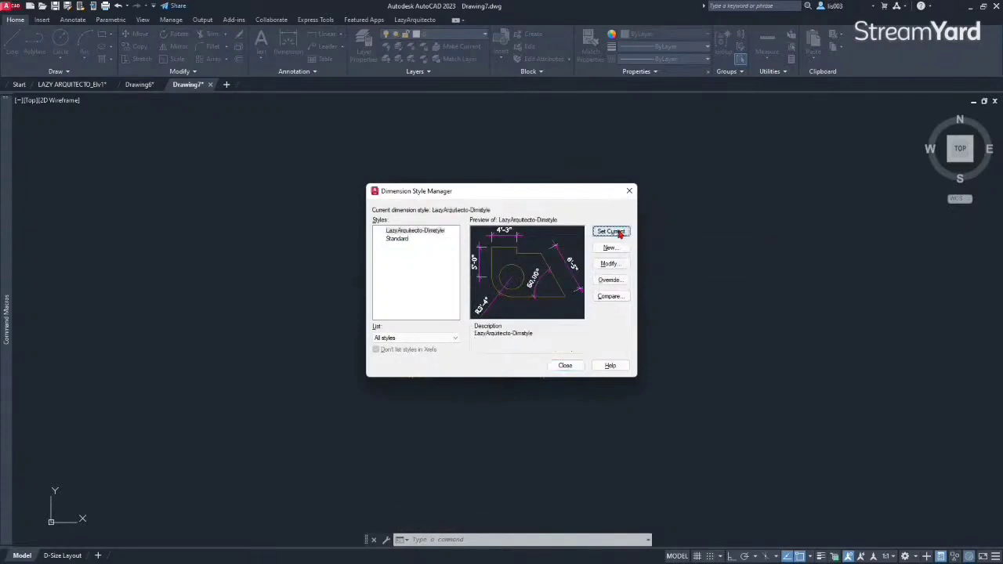
Delete the Standard dimension style and close the Dimension Style Manager.
left_click(400, 242)
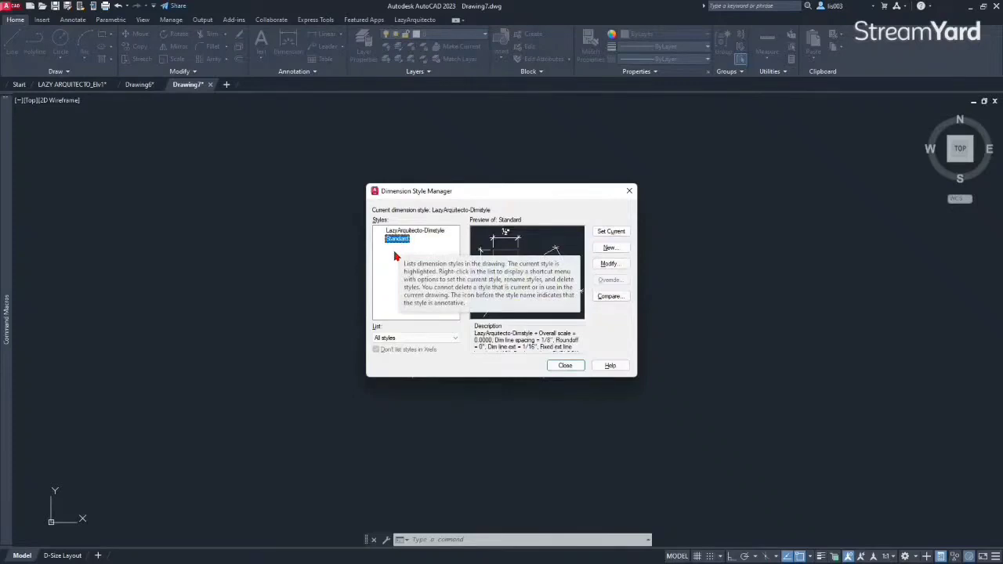
key("Delete")
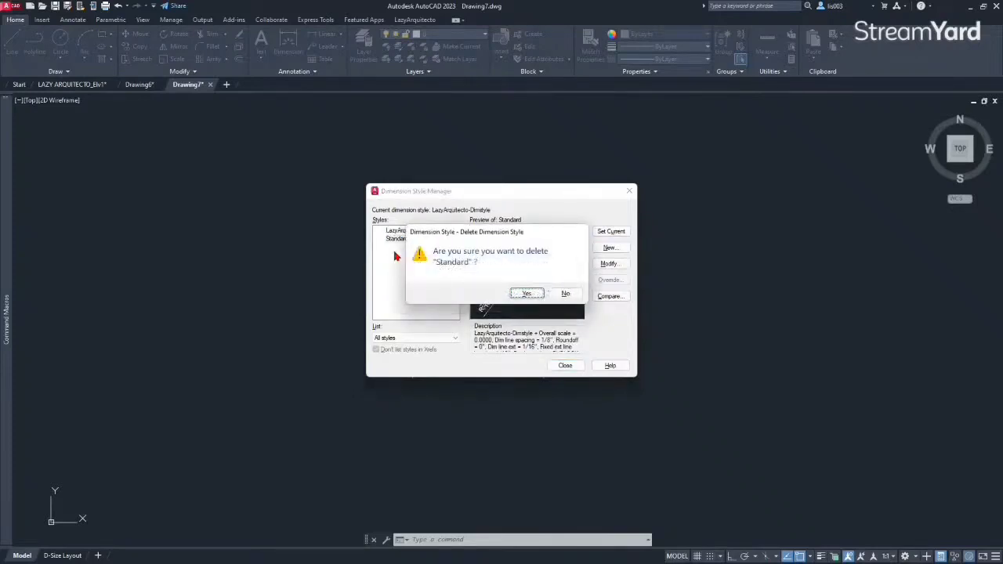
left_click(523, 294)
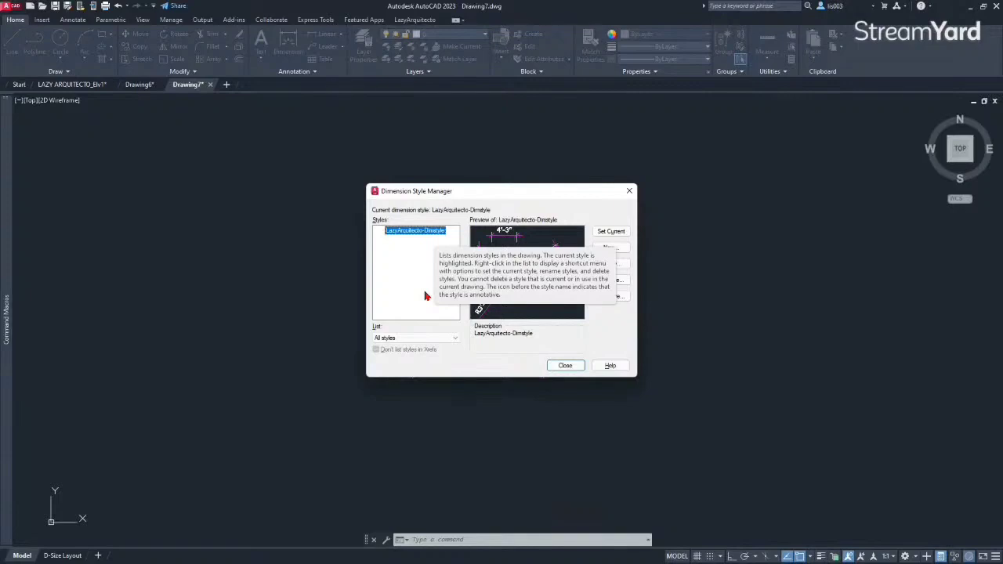
left_click(565, 366)
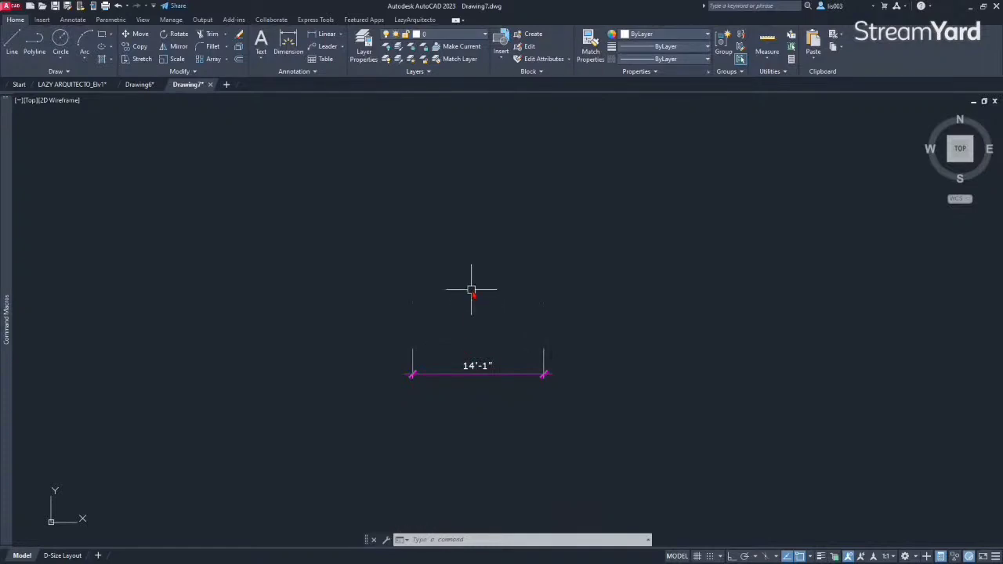
Start saving the drawing and choose the DIMSTYLE folder inside Dropbox's ATA folder as the location.
key("ctrl+s")
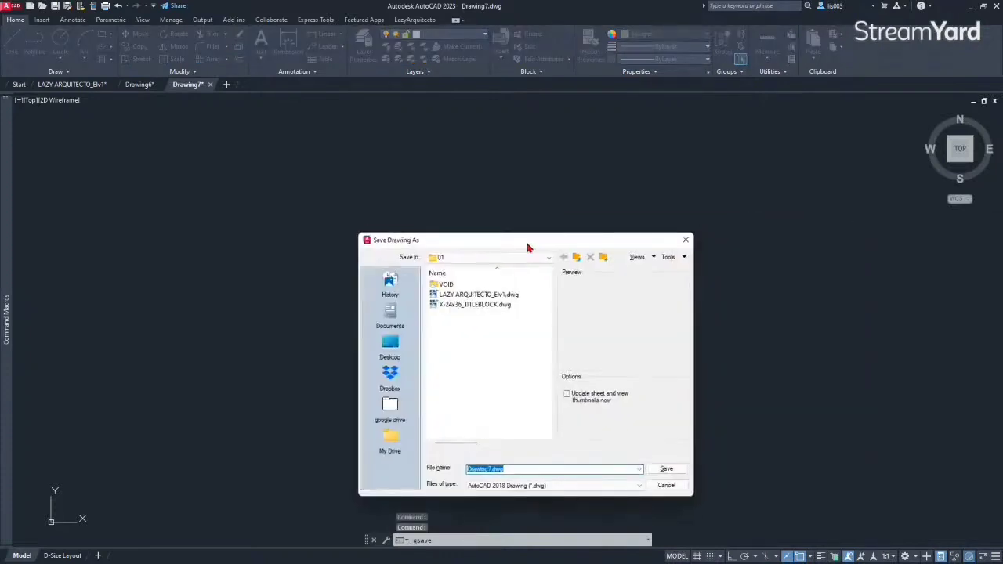
left_click_drag(525, 239, 523, 180)
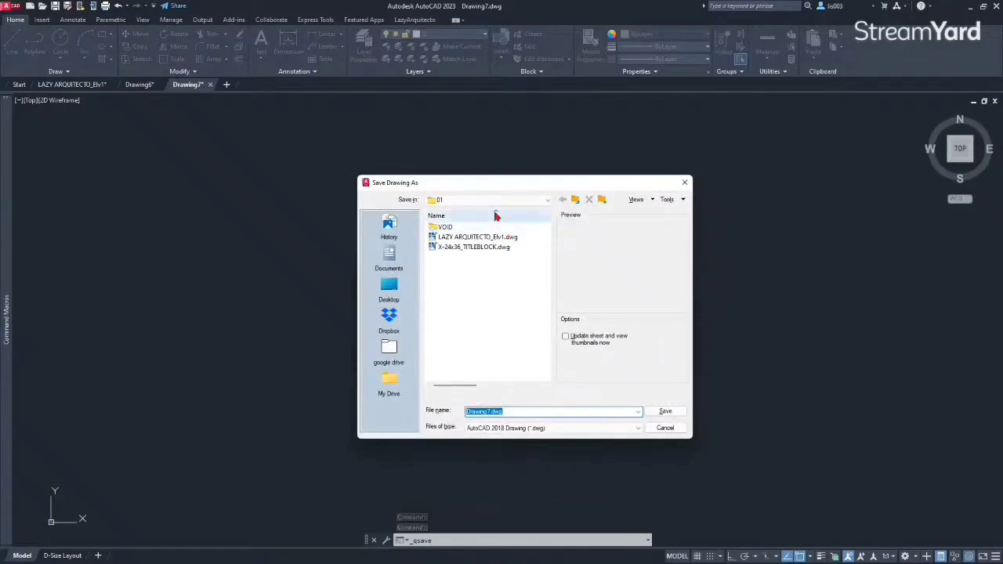
left_click(389, 317)
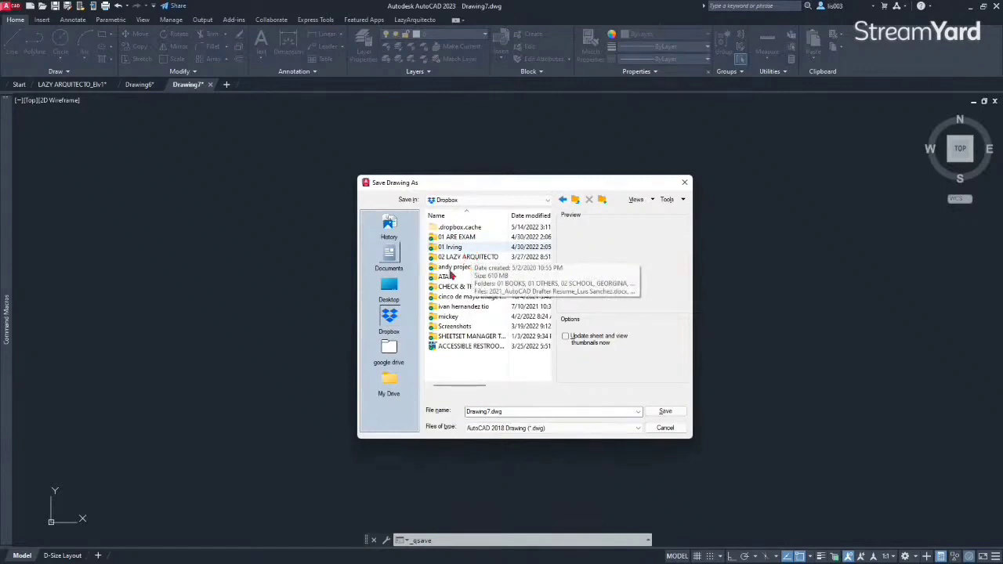
double_click(444, 277)
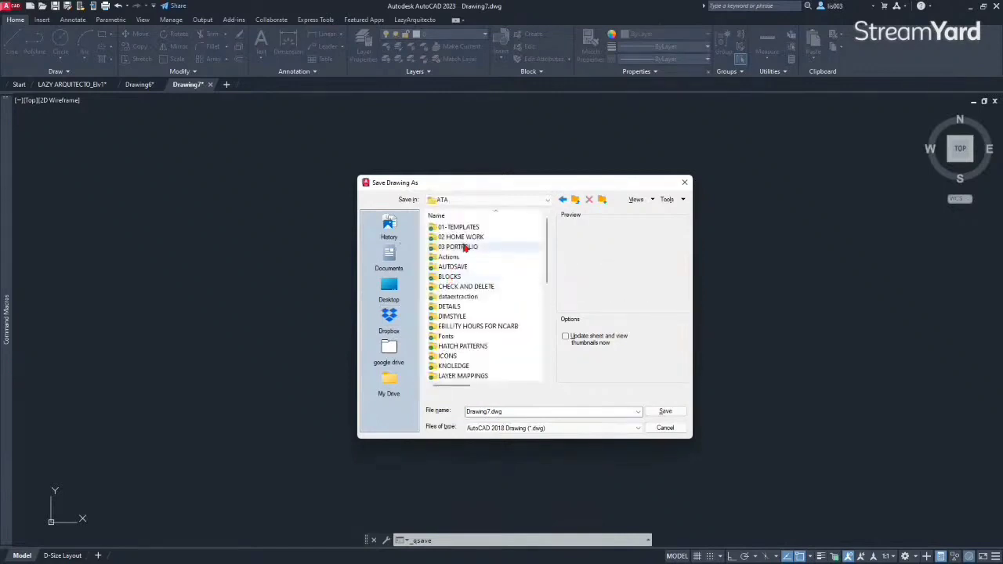
left_click(459, 316)
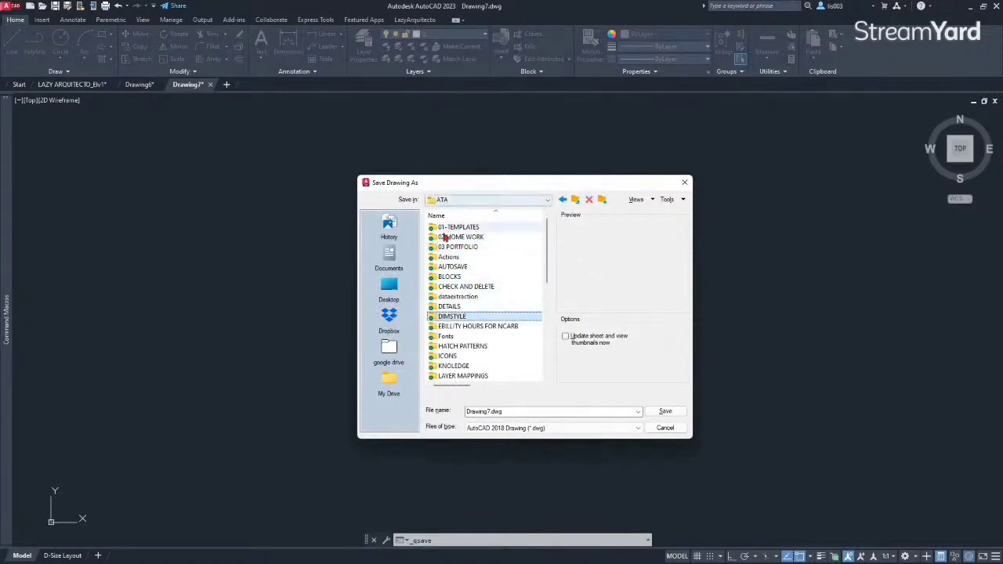
double_click(453, 319)
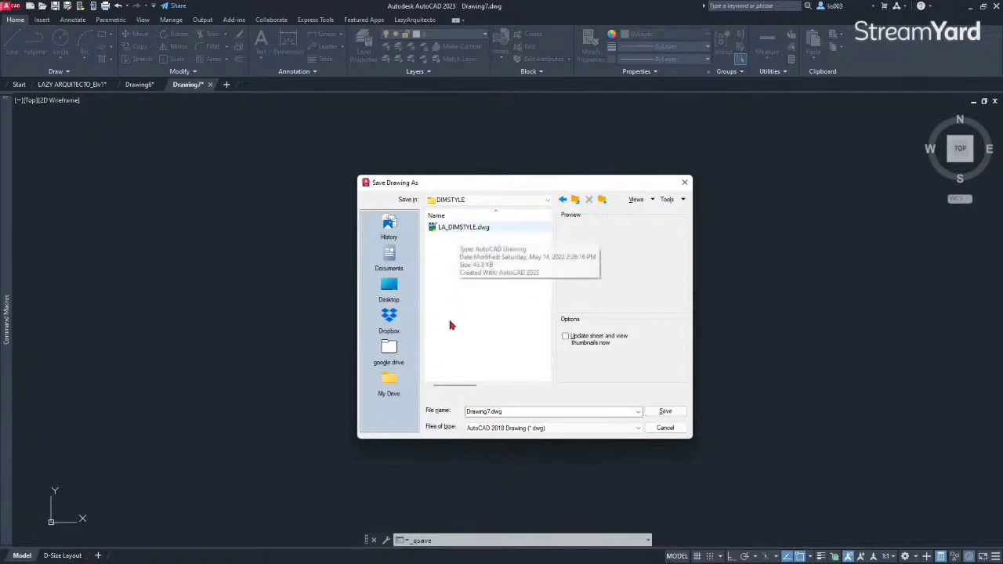
Name the file LA_DIMSTYLE.dwg and save it, replacing the existing drawing of that name.
left_click(492, 411)
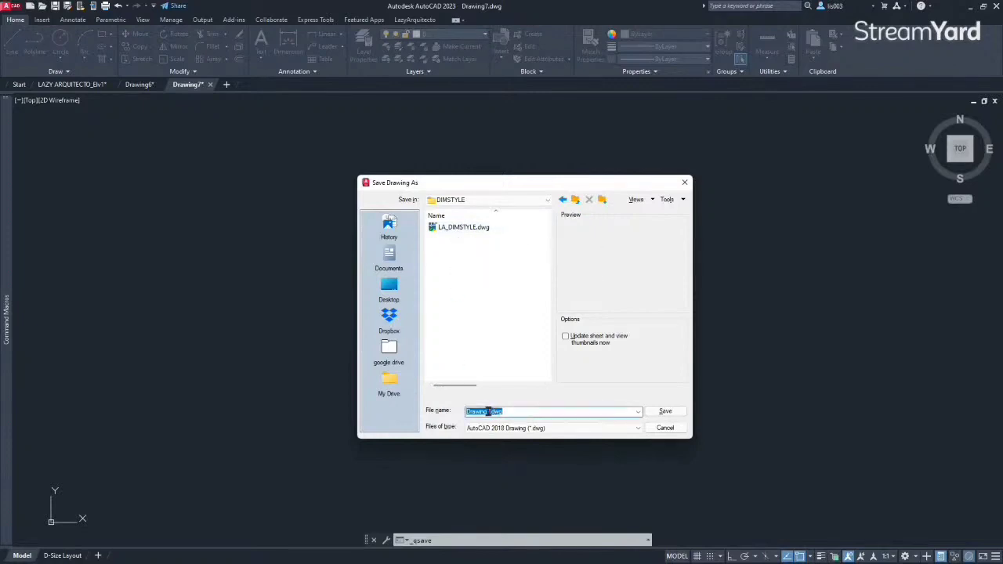
left_click(488, 411)
key("BackSpace")
key("BackSpace")
key("BackSpace")
key("BackSpace")
key("BackSpace")
key("BackSpace")
key("BackSpace")
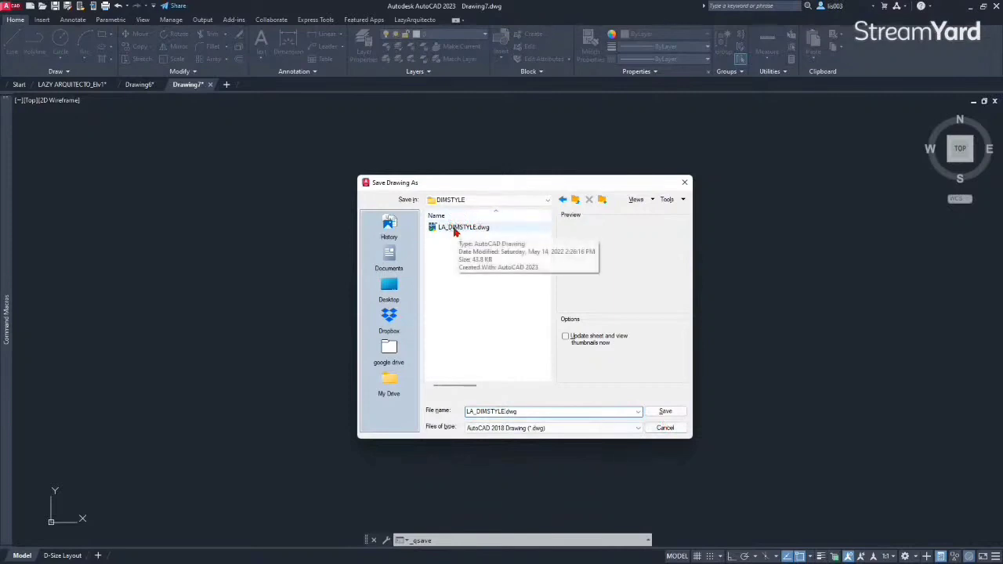
left_click(665, 411)
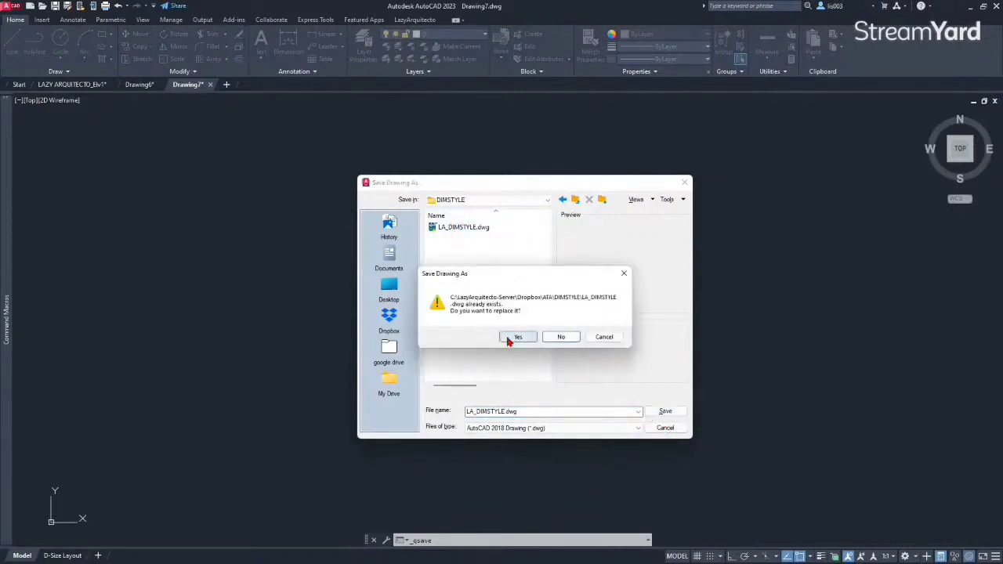
left_click(511, 338)
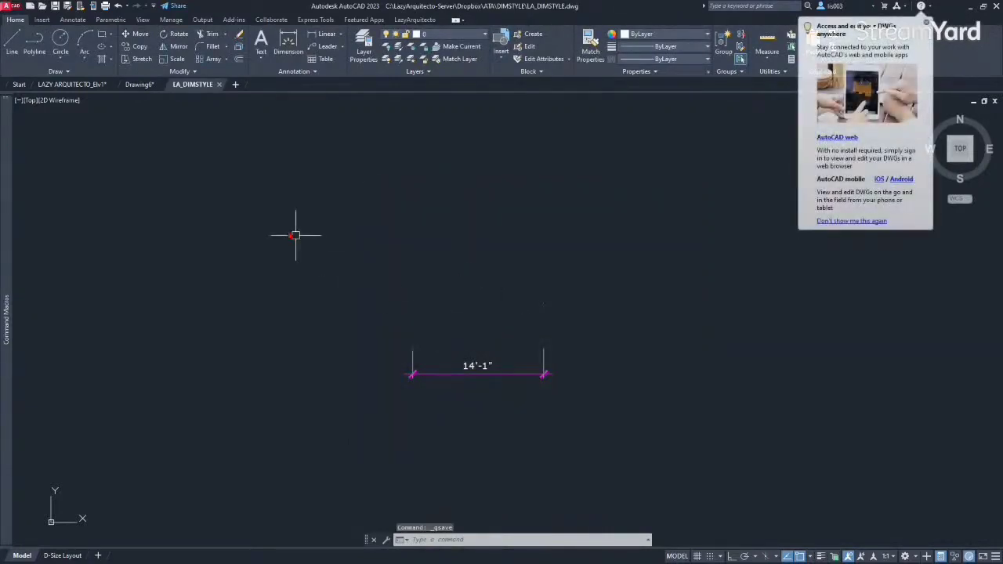
mouse_move(224, 89)
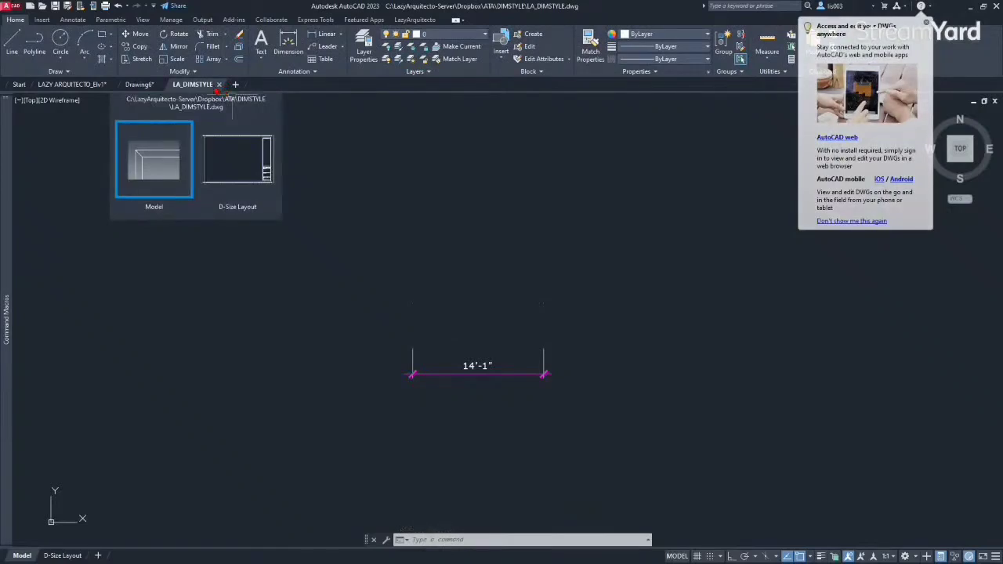
Close the LA_DIMSTYLE drawing, and close Drawing6 without saving its changes.
left_click(218, 85)
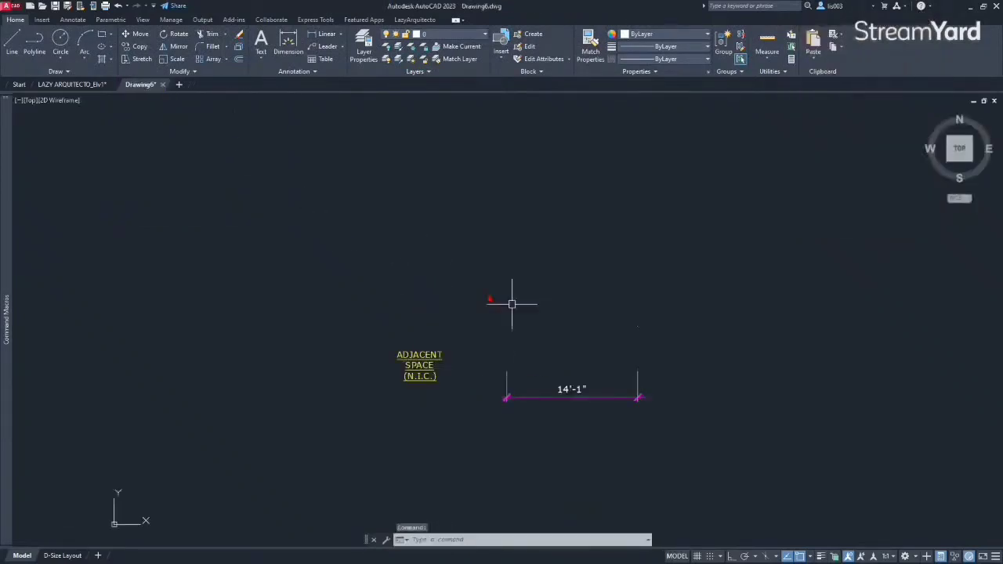
mouse_move(161, 87)
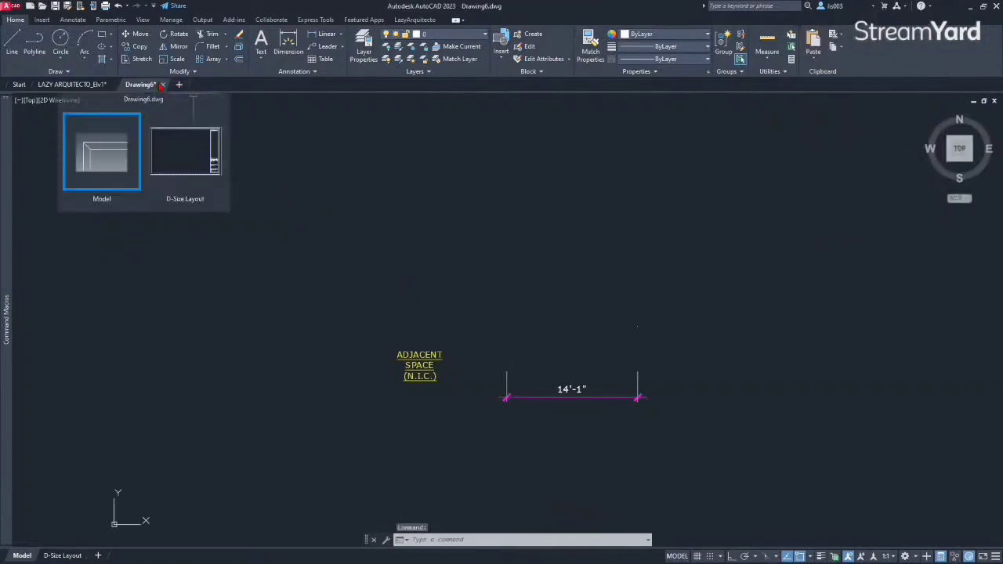
left_click(163, 85)
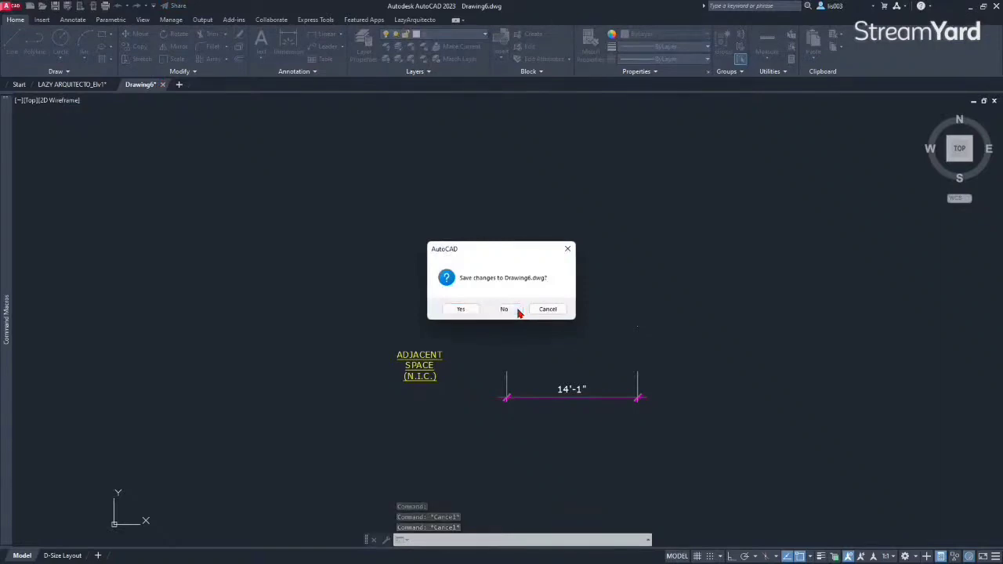
left_click(504, 309)
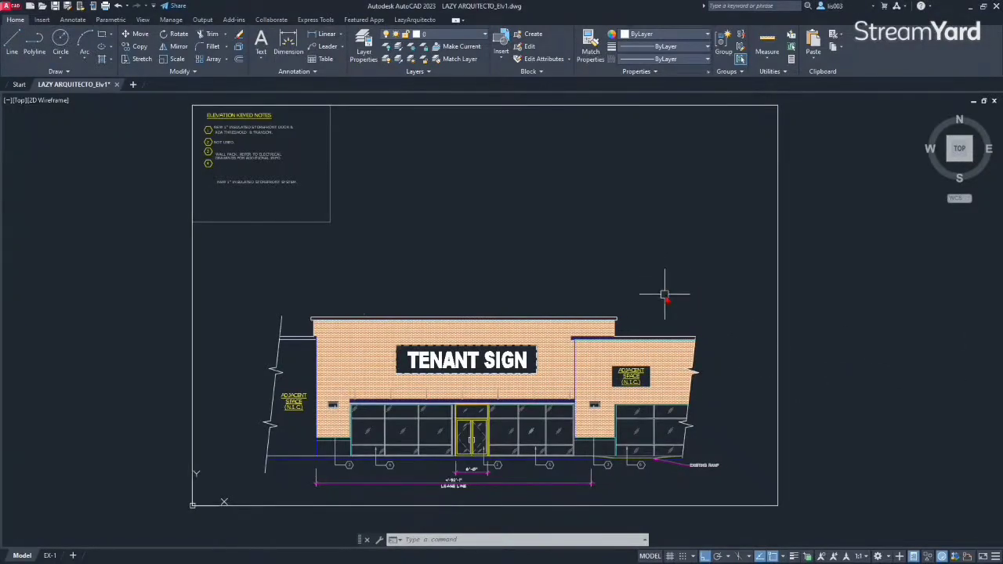
Open the Customize User Interface editor with CUI and create a new command named LazyDimStyle.
type("CUI")
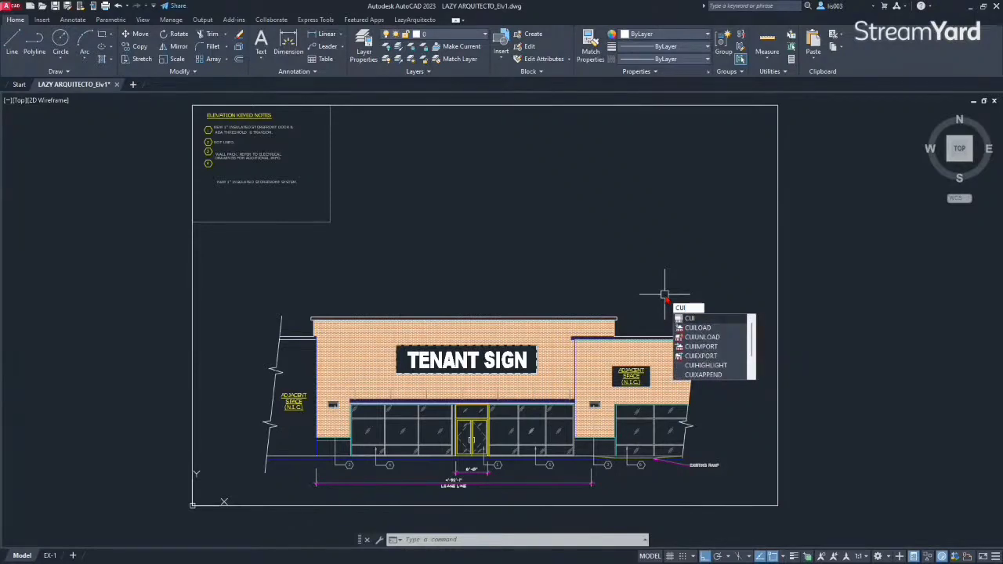
key("Return")
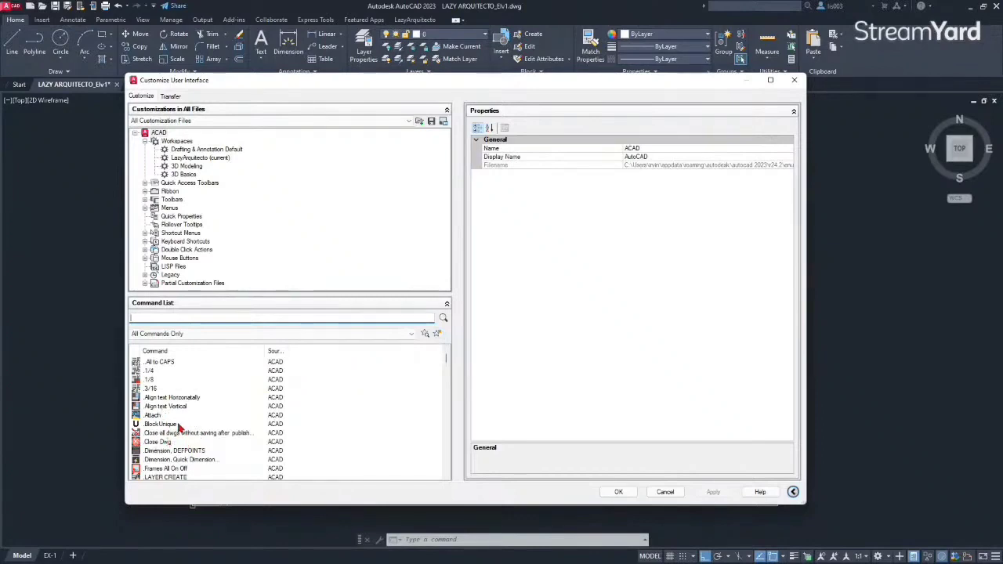
left_click(438, 336)
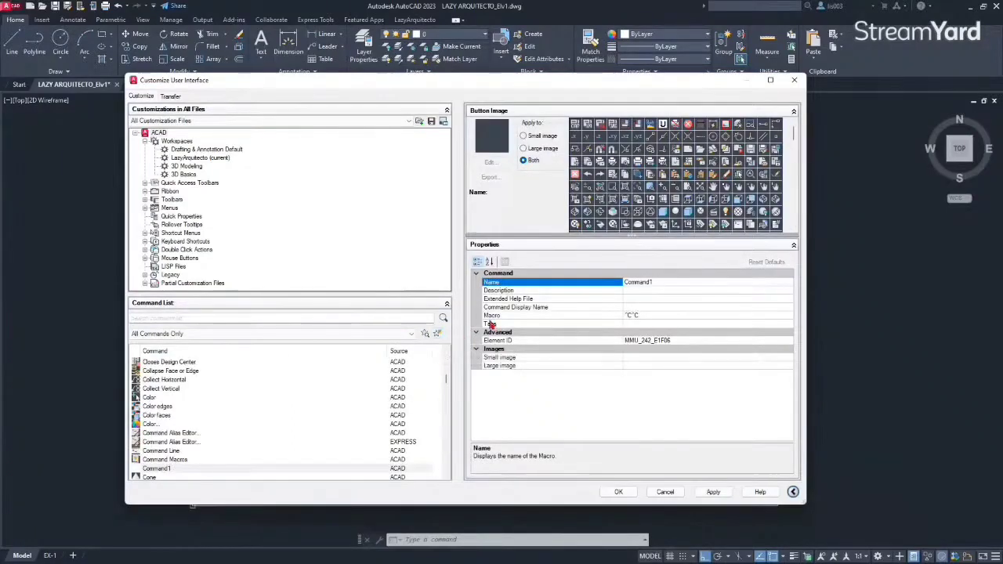
left_click(655, 282)
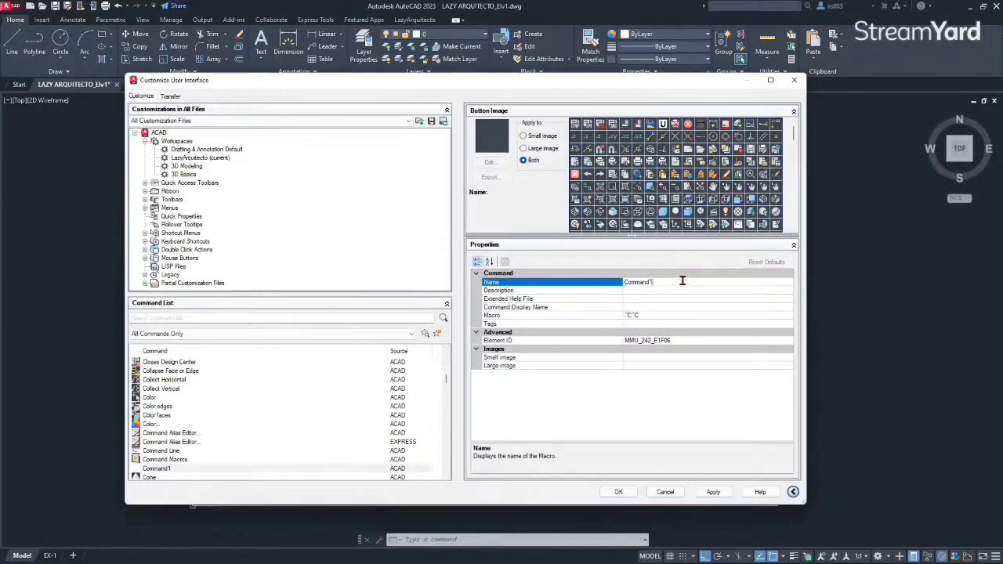
left_click_drag(663, 282, 623, 283)
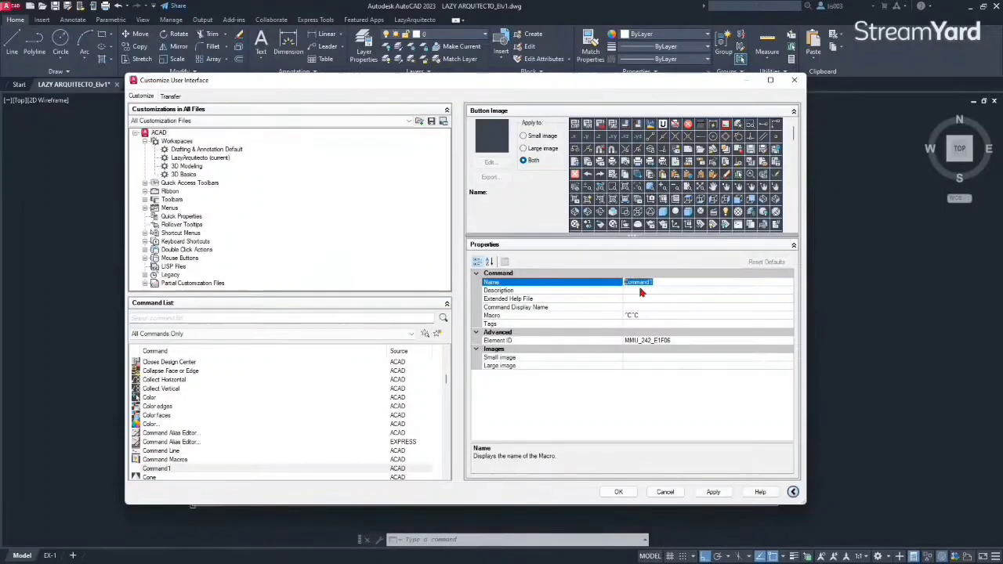
type("LazyDimSty")
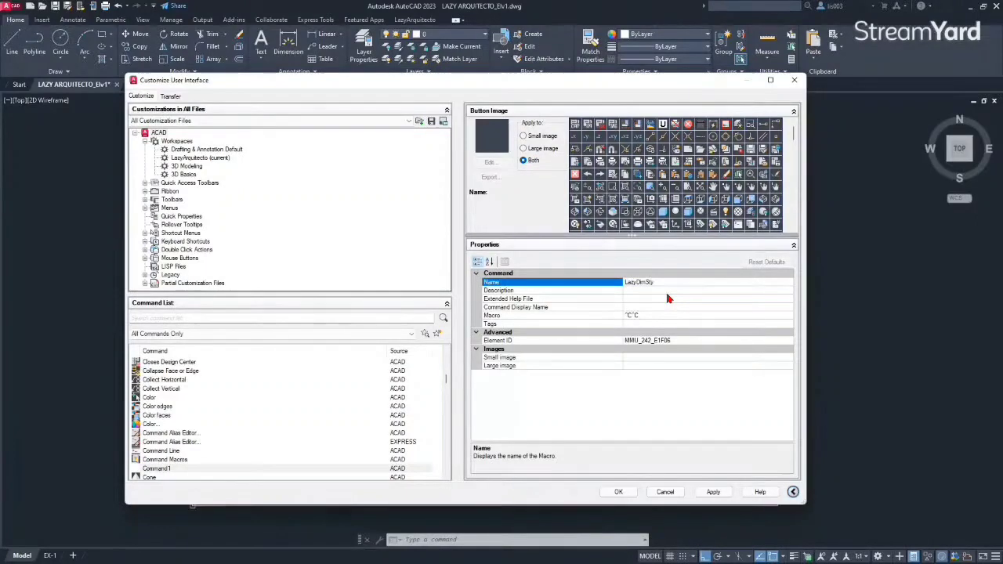
type("le")
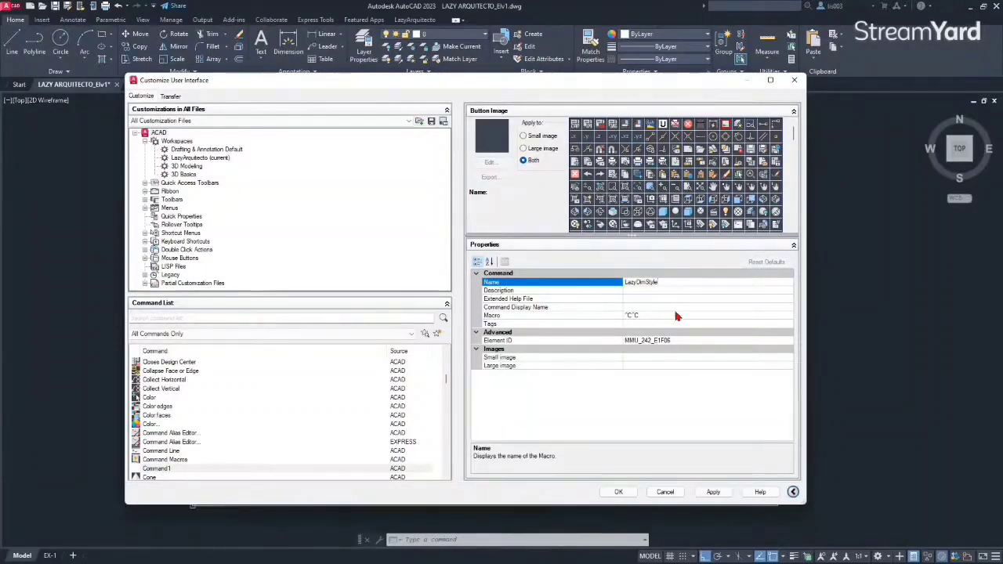
Assign the RCDATA_16_OSNNEA image to LazyDimStyle for both sizes and add the command to the Quick Access Toolbar.
left_click(677, 316)
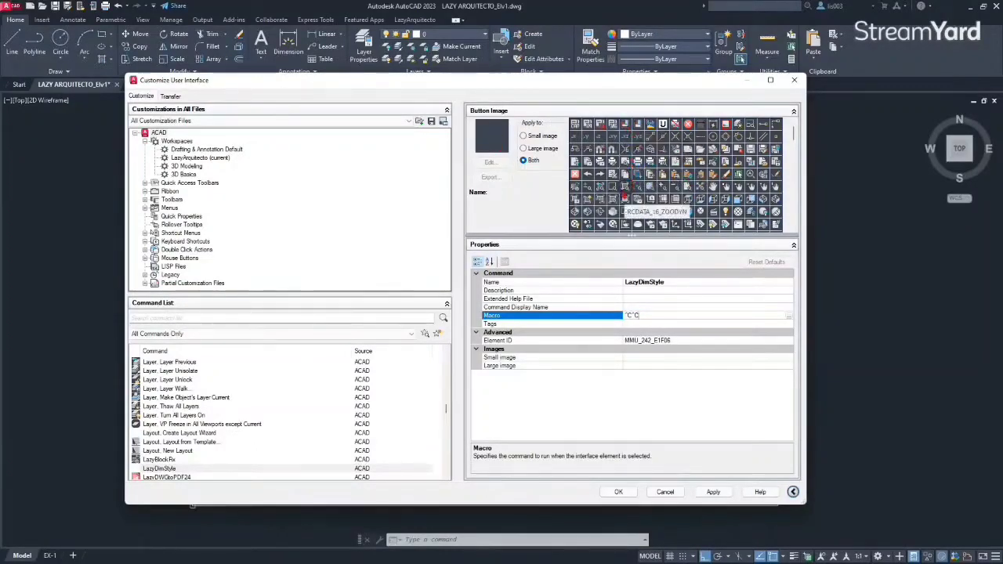
left_click(589, 150)
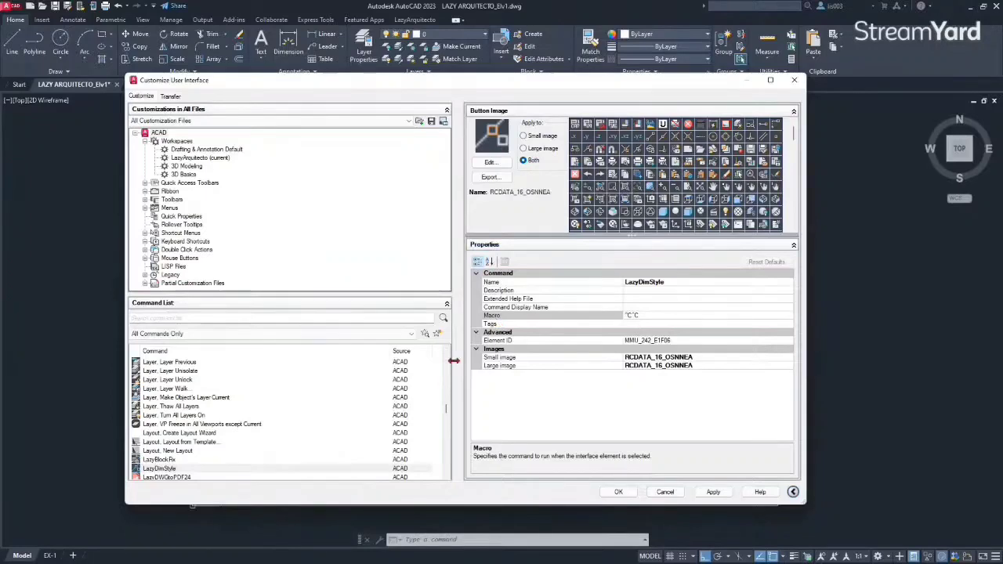
left_click(711, 492)
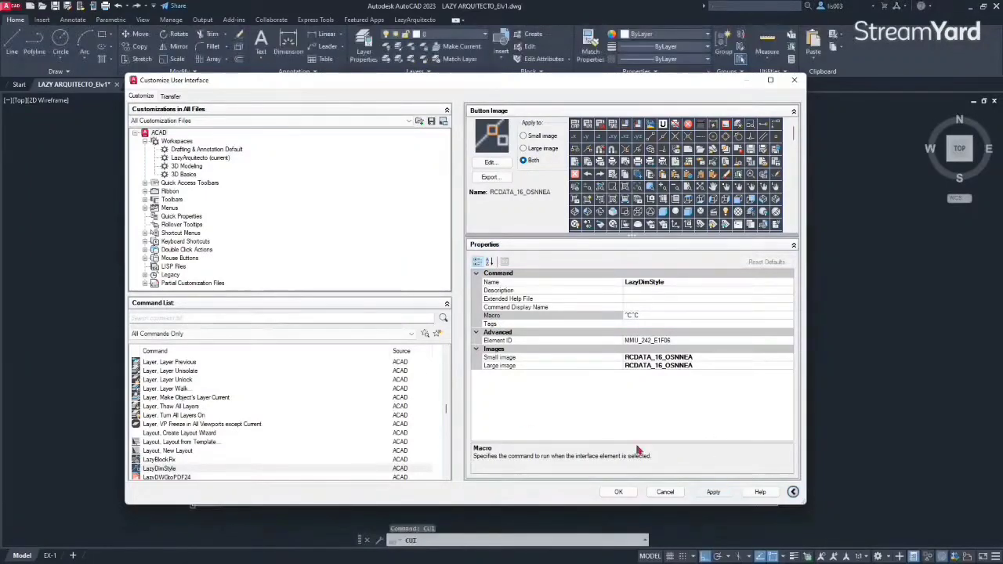
left_click(177, 468)
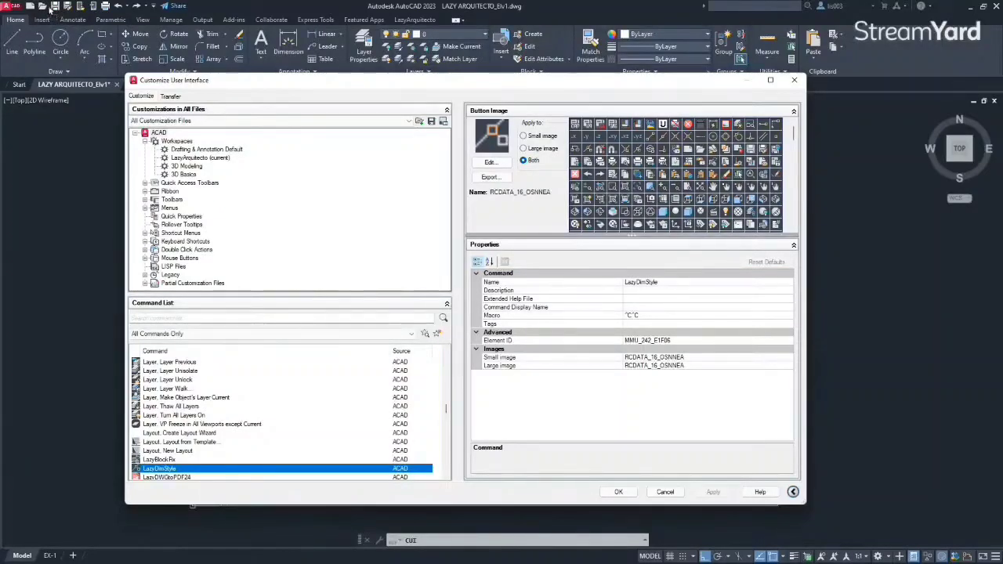
left_click_drag(51, 9, 51, 8)
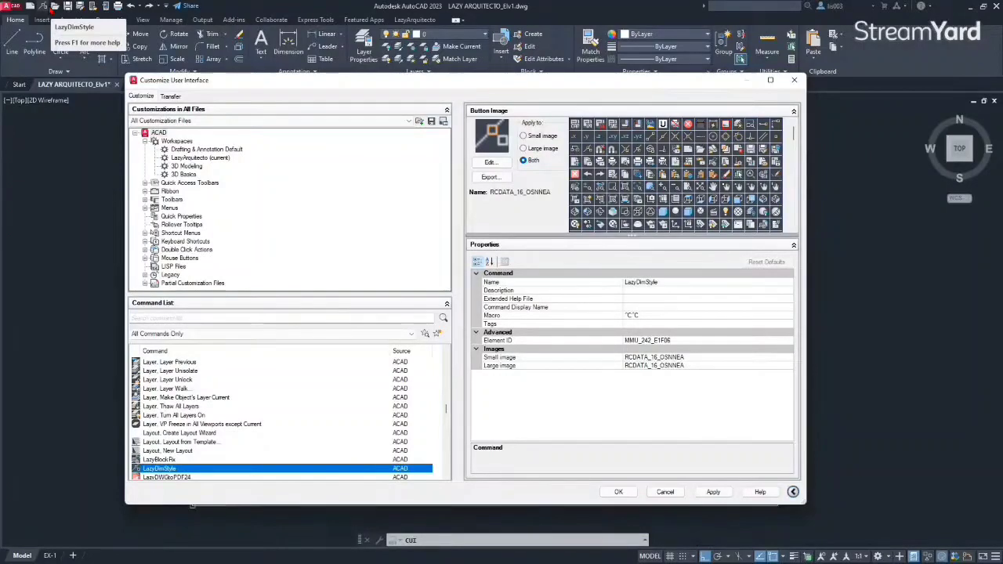
Open the LazyDimStyle macro in the Long String Editor and add -INSERT; after ^C^C.
left_click(672, 316)
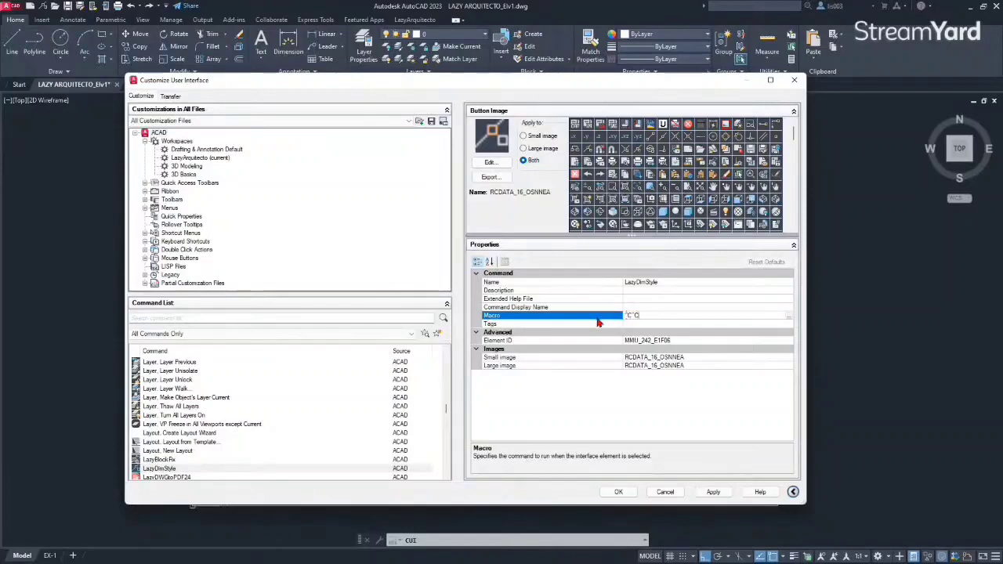
left_click(789, 318)
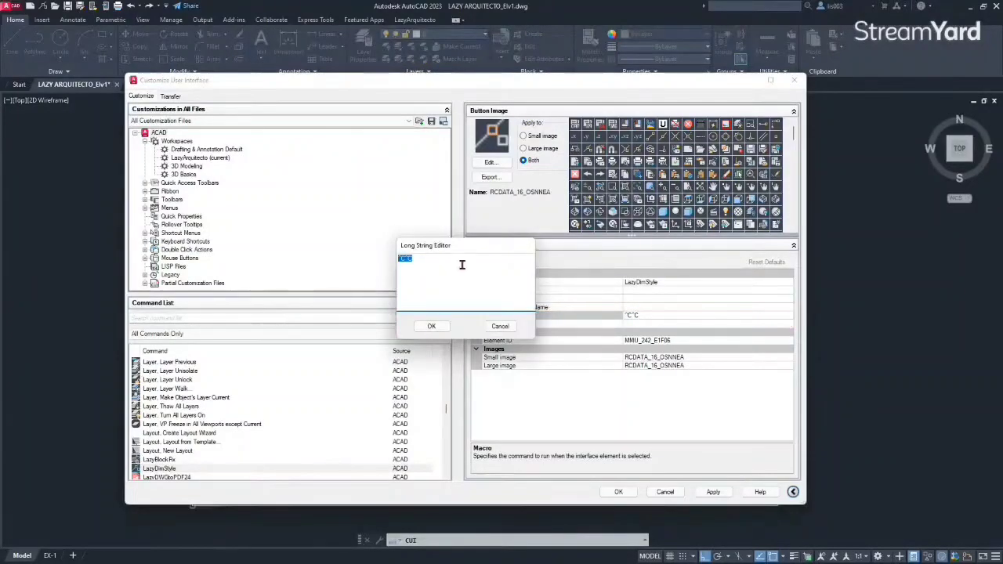
left_click_drag(460, 249, 431, 268)
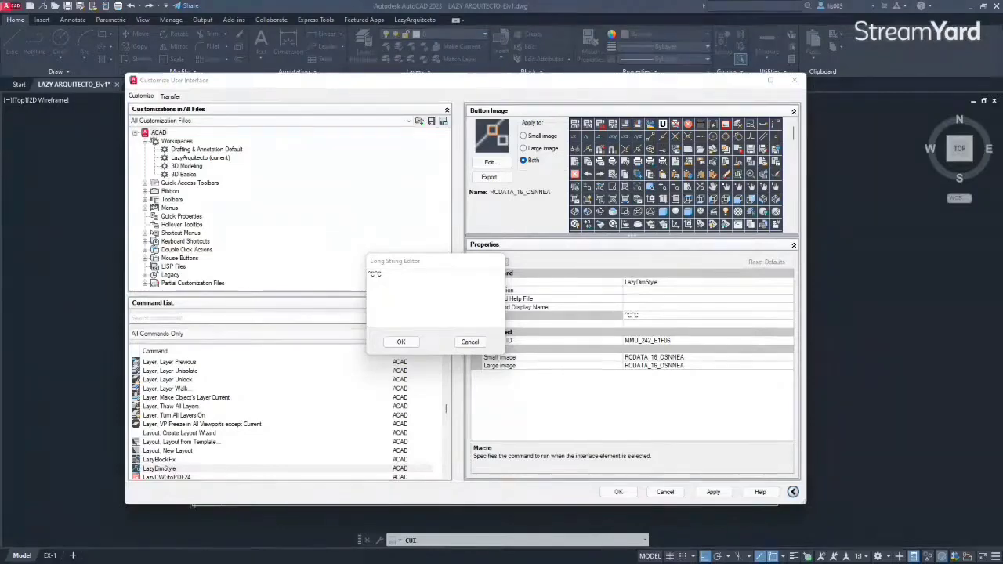
left_click(385, 282)
double_click(384, 280)
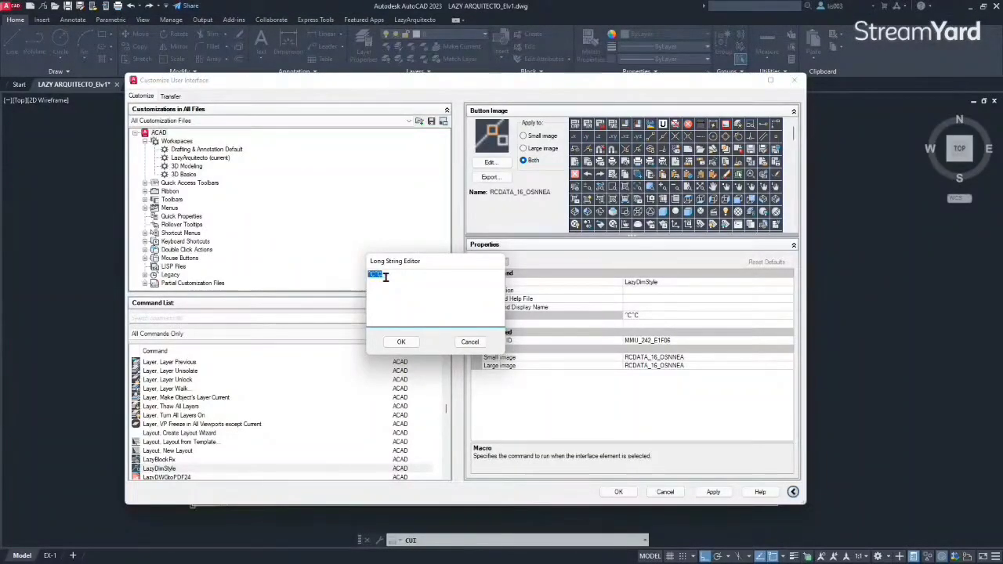
left_click(385, 279)
type("-inSERT;")
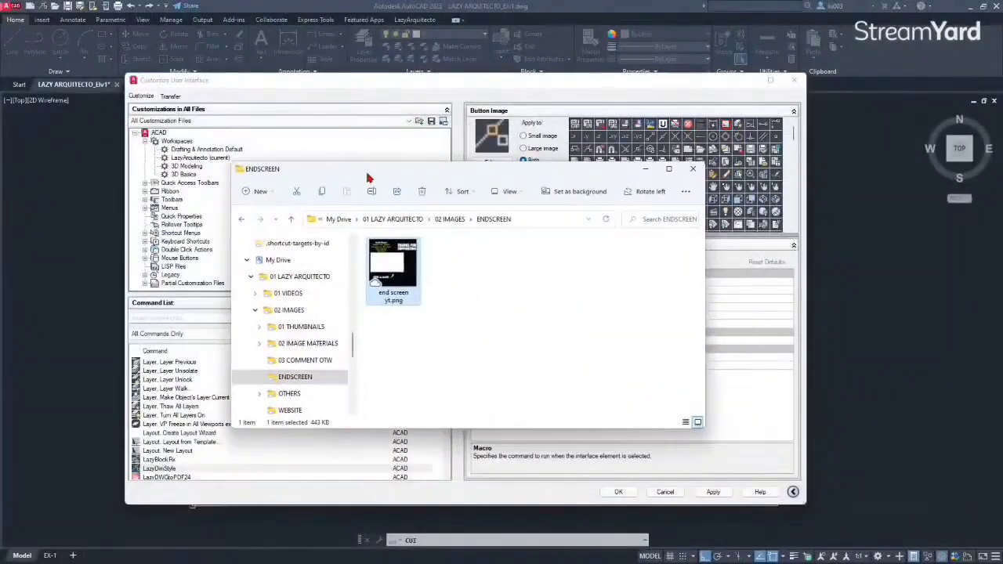
In File Explorer, go to the DIMSTYLE folder inside Dropbox's ATA folder and copy its path.
scroll(340, 318, "up", 3)
left_click(323, 331)
scroll(320, 331, "up", 2)
left_click(298, 320)
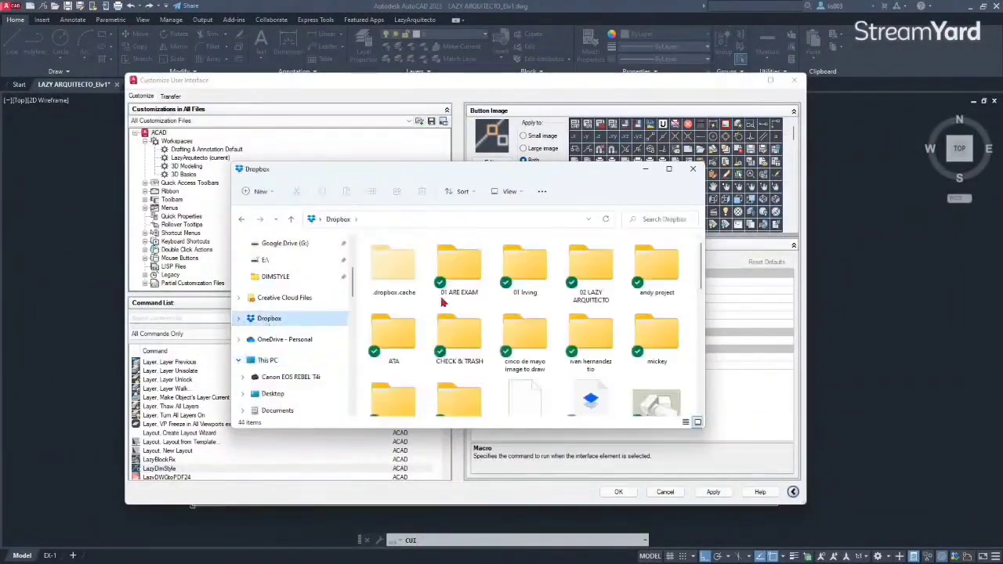
double_click(486, 321)
double_click(478, 336)
left_click(407, 221)
right_click(401, 221)
left_click(423, 255)
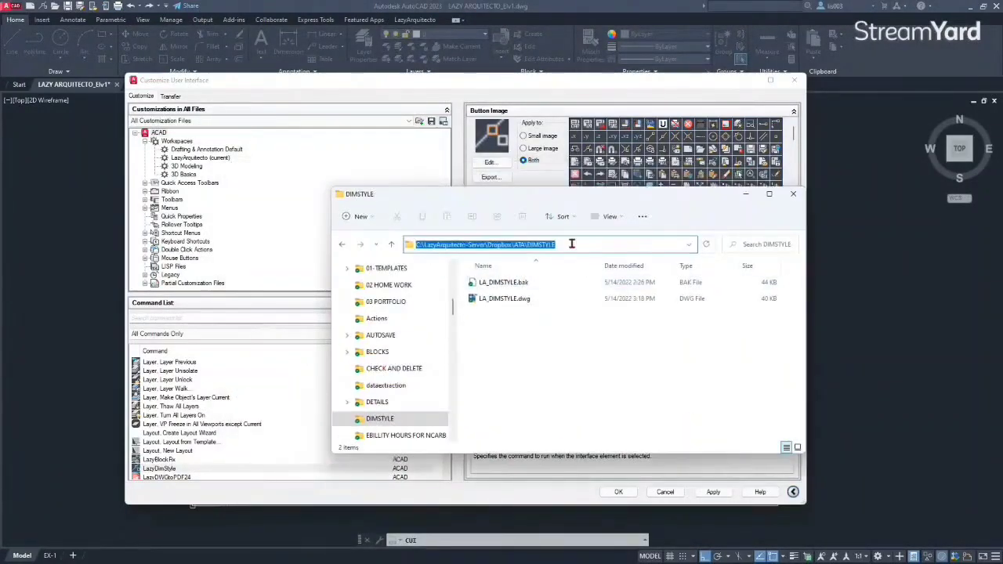
Paste the folder path into the macro with forward slashes, making it C:/LazyArquitecto-Server/Dropbox/ATA/DIMSTYLE.dwg.
left_click(692, 168)
right_click(413, 276)
left_click(384, 327)
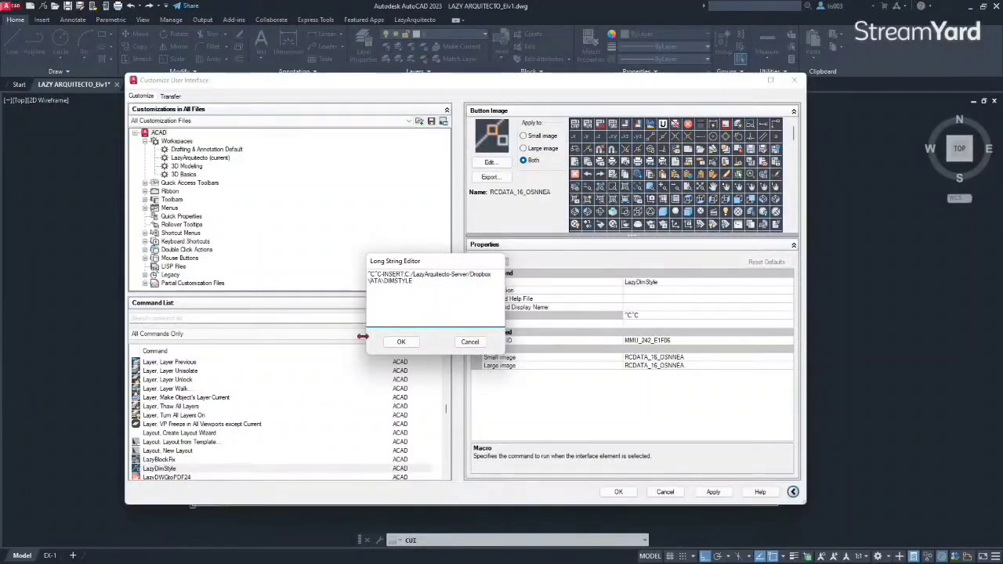
key("ctrl+a")
key("ctrl+v")
type(".dwg")
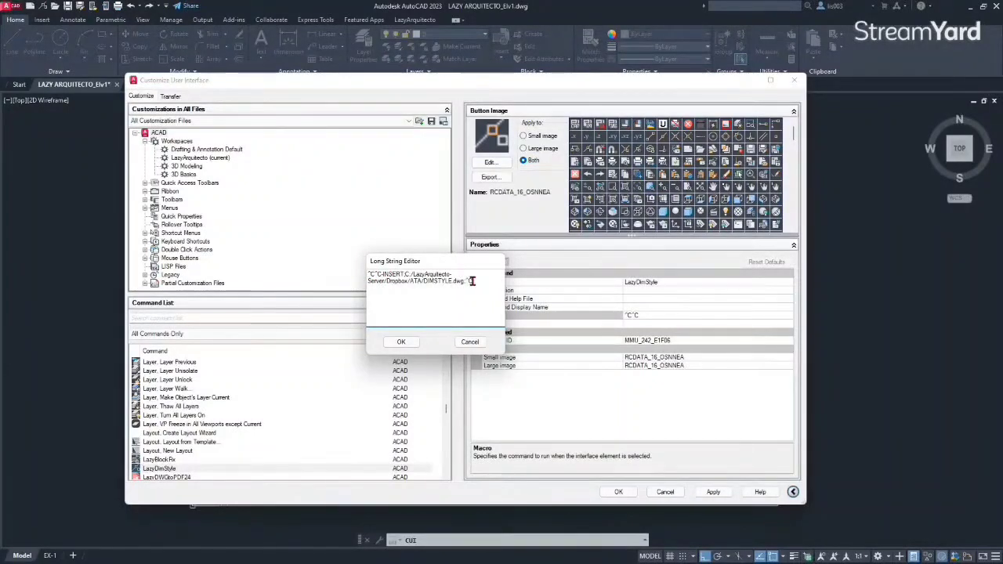
Extend the macro with ^C_-DIMSTYLE;RESTORE;LAZYARQUITECTO_DIMSTYLE;_DIMLAYER;A-ANNO-DIMS;_DIMSCALE after the drawing path.
left_click_drag(472, 280, 466, 283)
left_click(473, 301)
type("_-DIMSTYLE;RESTORE;LA")
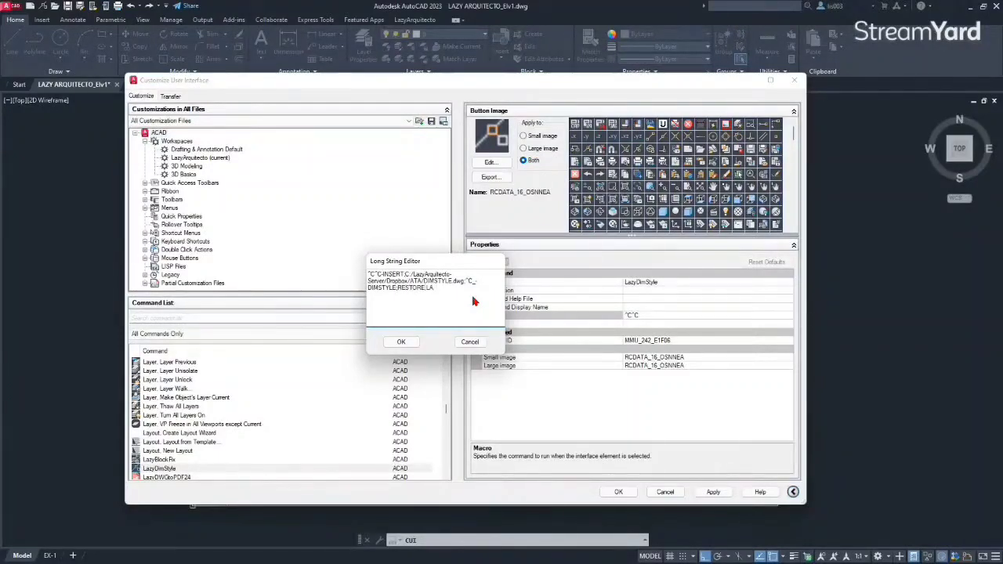
type("ZYARQUITECTO_DIM")
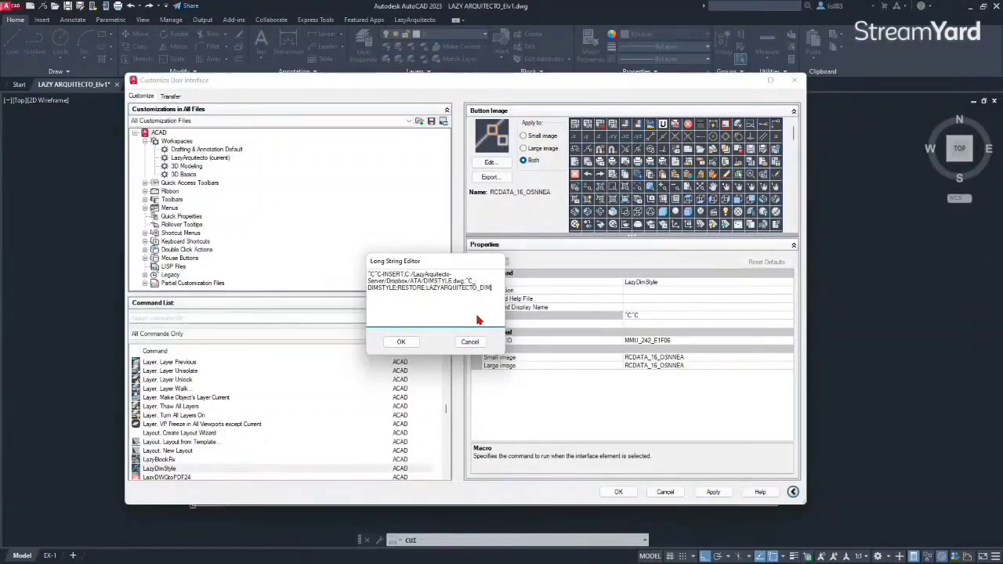
type("STYLE_")
type("_DIMLAYER;A-ANNO-DIMS;_")
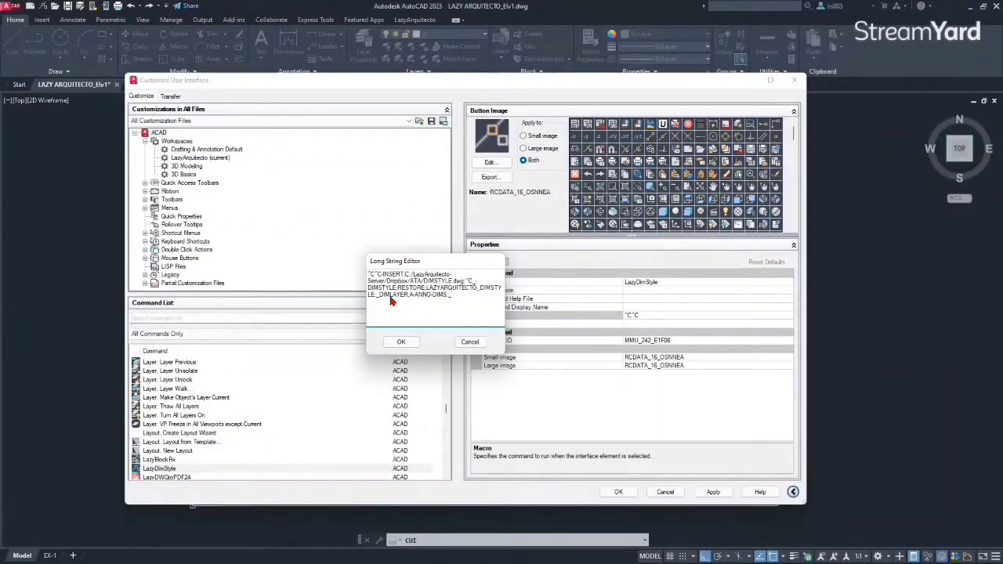
type("DIMSCALE")
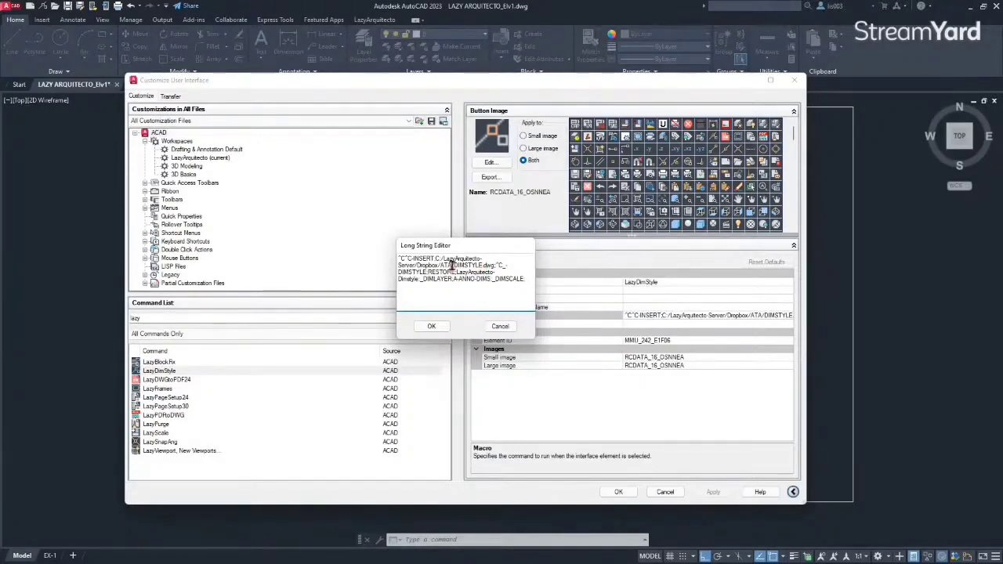
Compare the drawing path in the macro with the full path of the DIMSTYLE folder in File Explorer.
left_click_drag(452, 265, 495, 265)
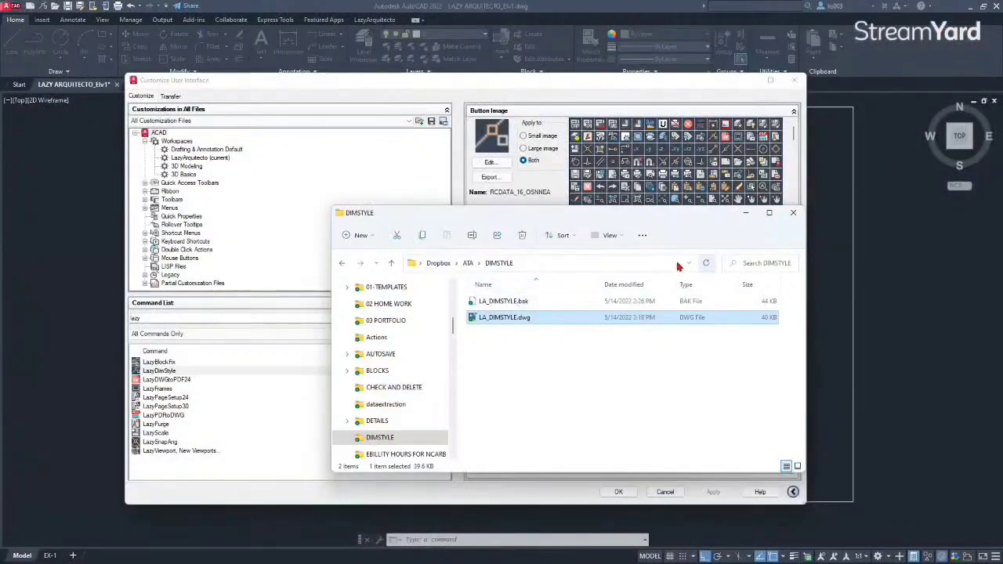
left_click(547, 265)
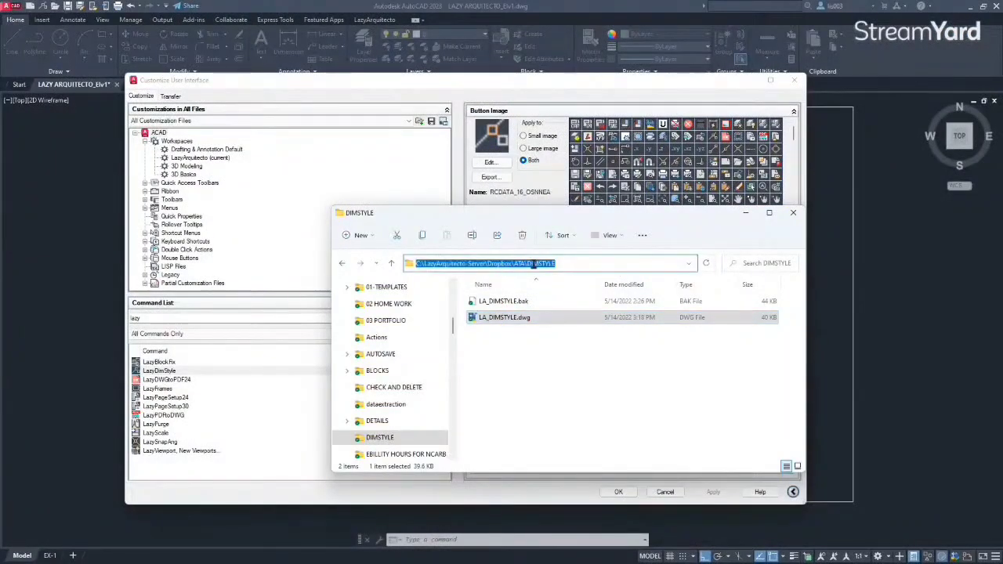
double_click(560, 264)
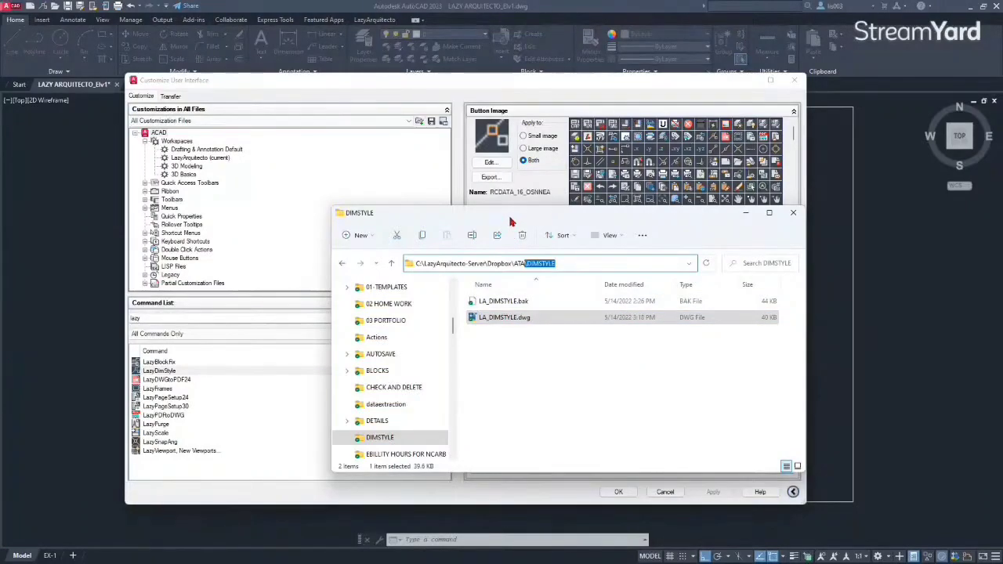
left_click_drag(510, 222, 777, 25)
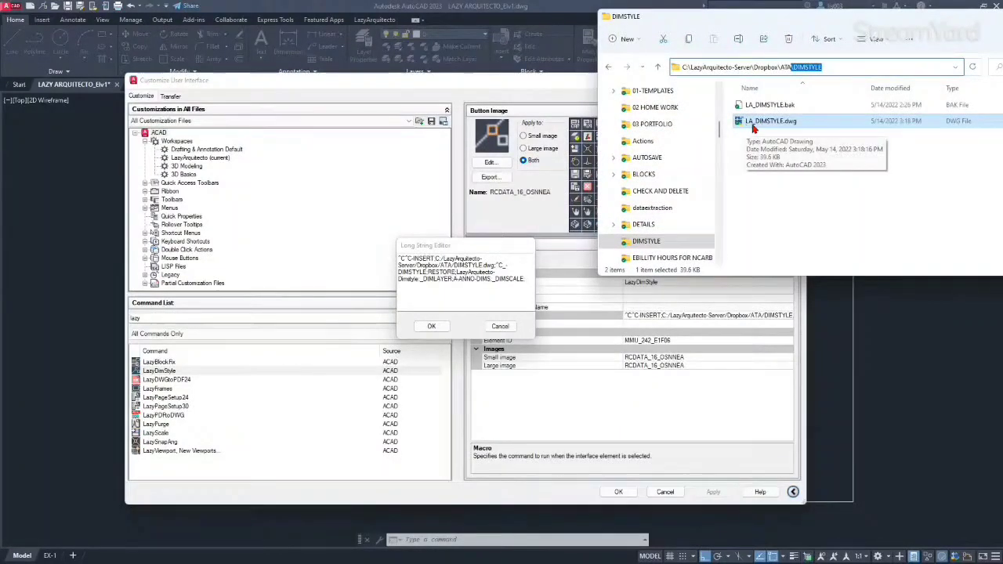
Correct the macro's drawing path by adding /LA_DIMSTYLE after DIMSTYLE, and check it against the file name in the folder.
left_click(483, 264)
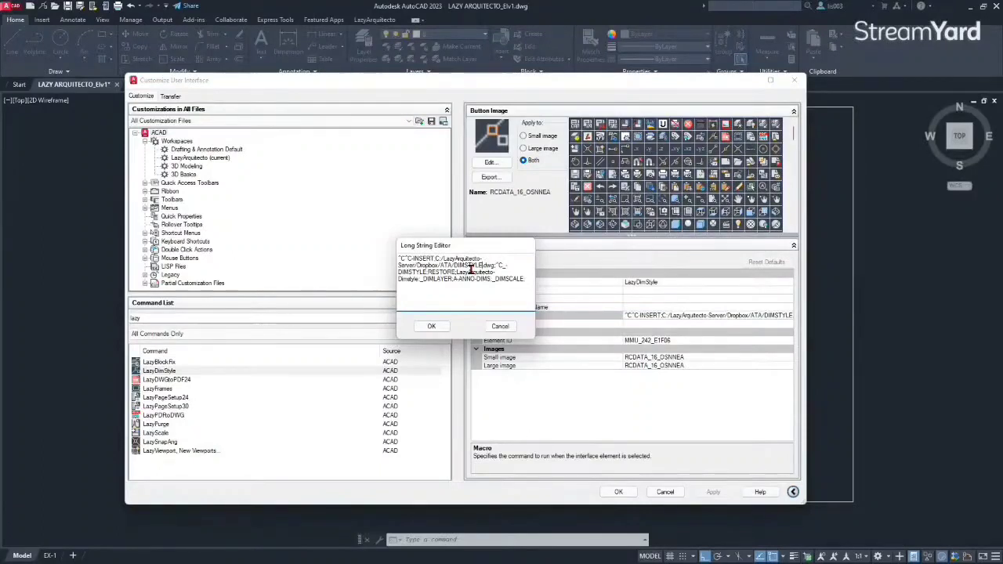
type("/")
type("a")
key("BackSpace")
type("LA_DIM")
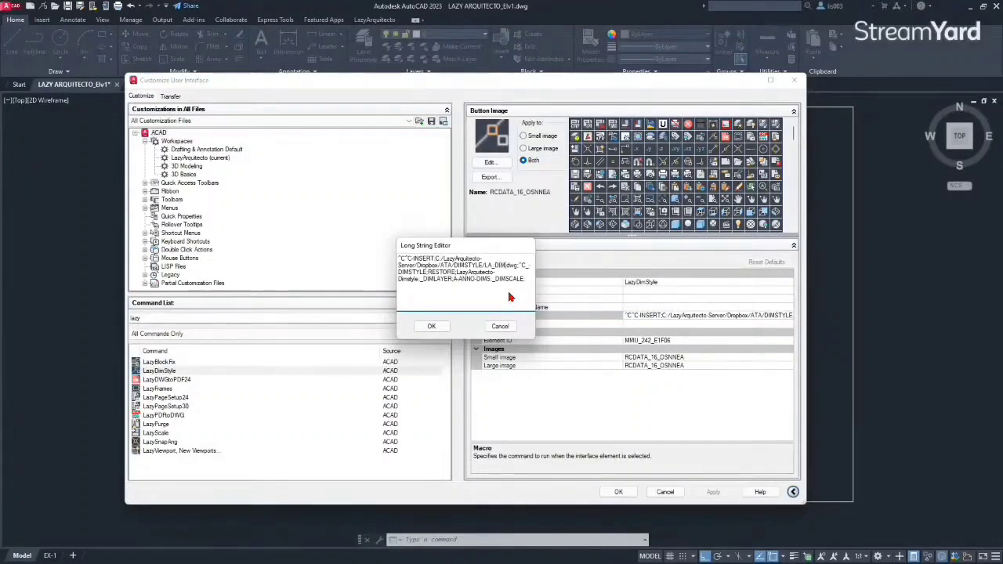
type("STYLE")
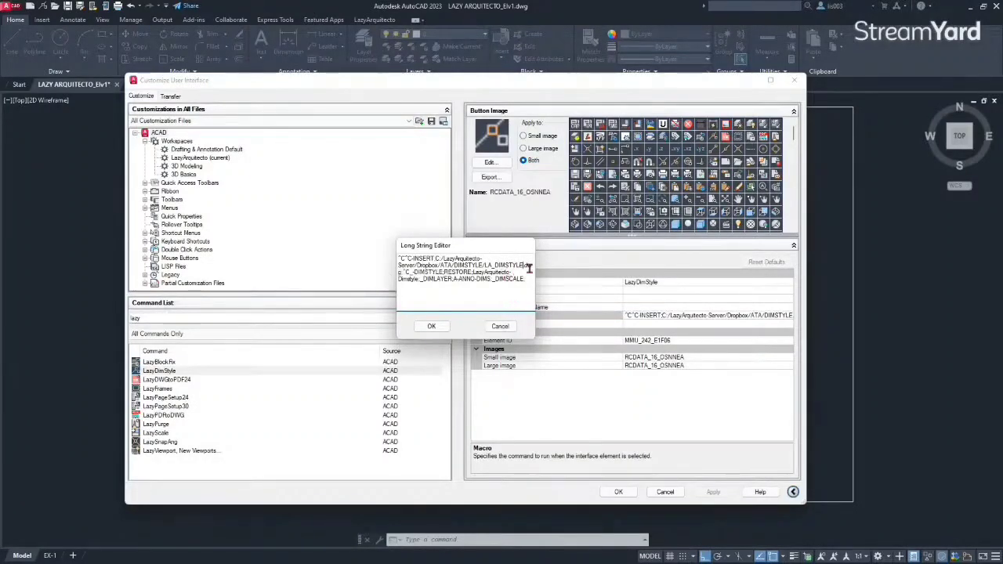
left_click(530, 264, "shift")
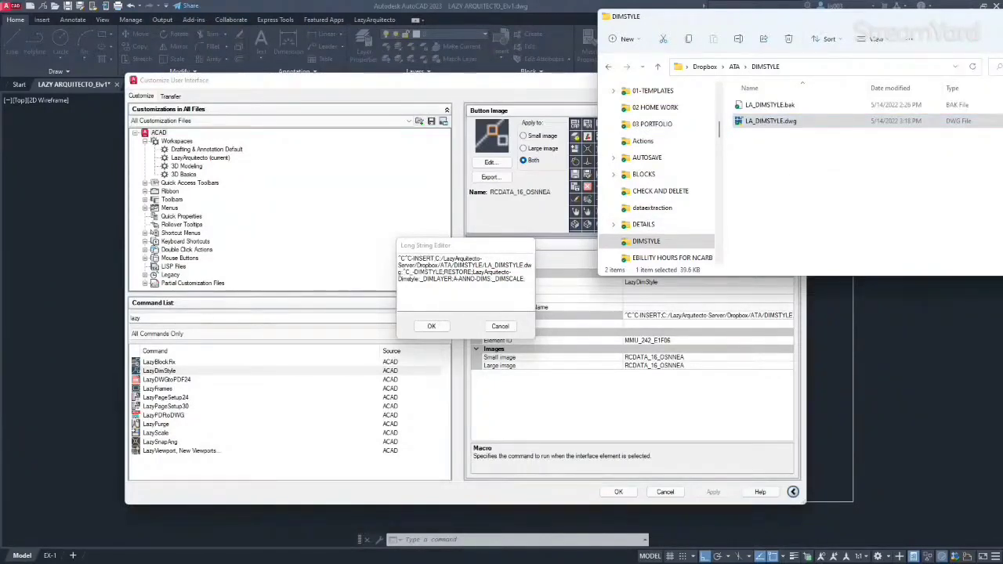
key("alt+Tab")
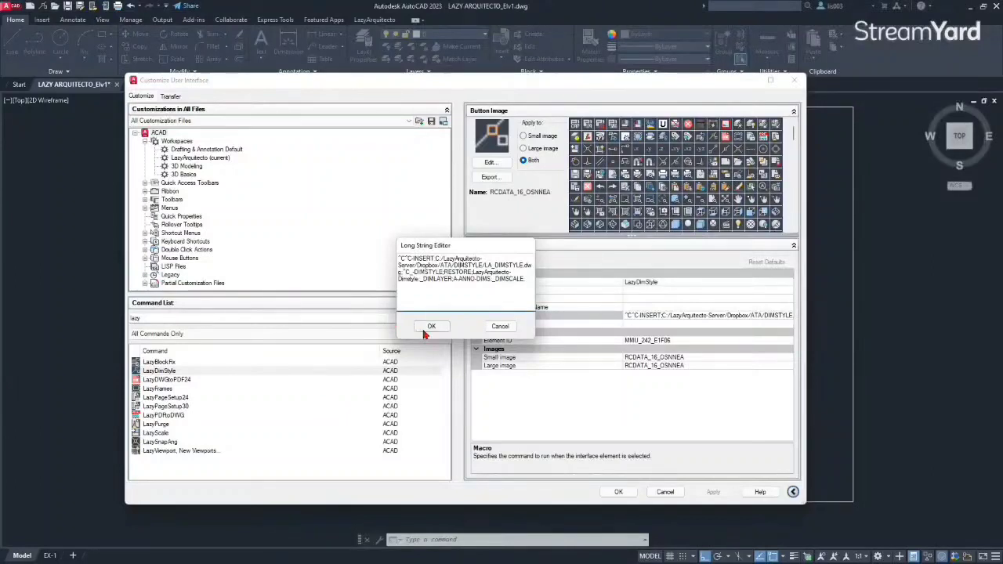
Accept the edited macro, then apply the interface customization and close it.
left_click(430, 327)
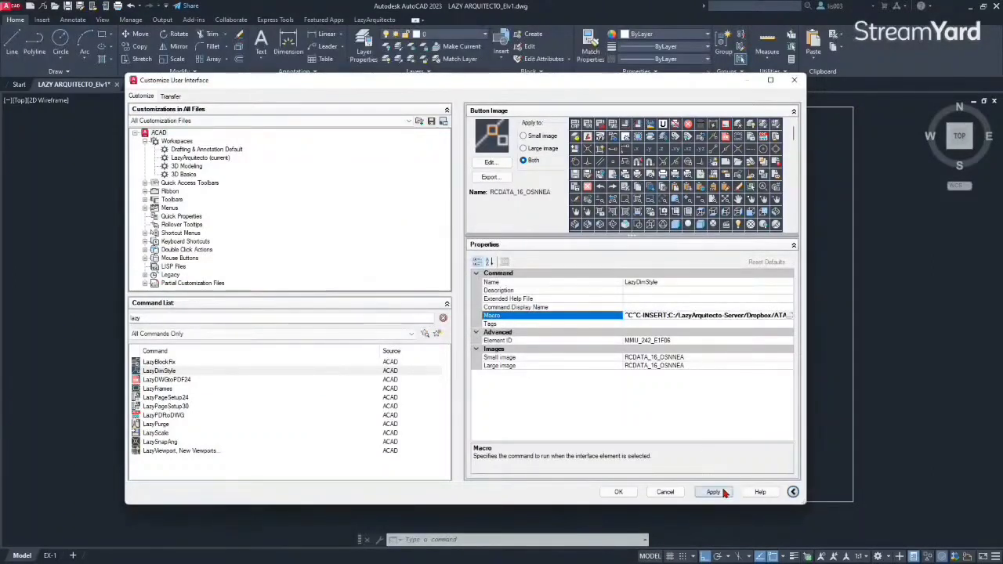
left_click(713, 492)
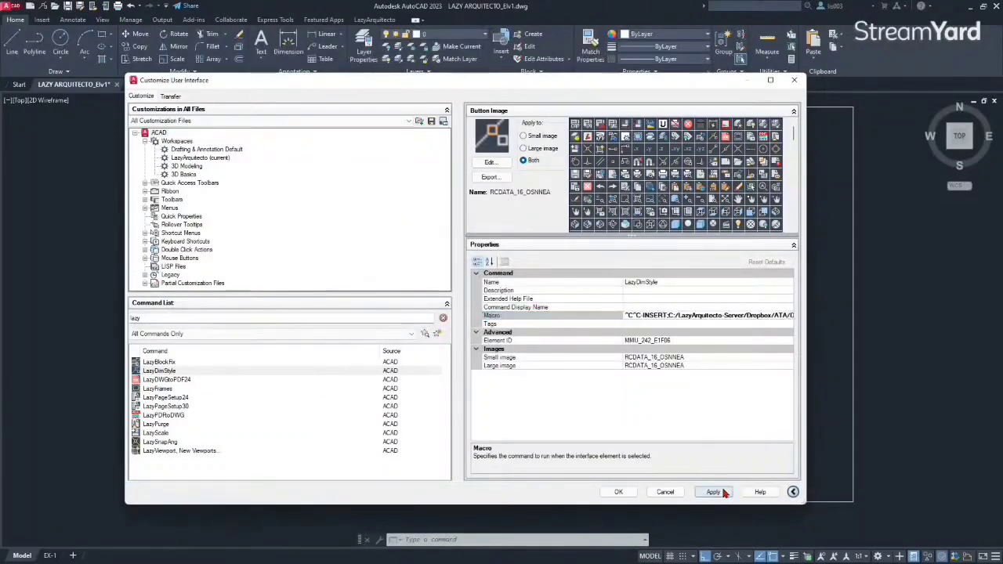
left_click(619, 492)
Create a new drawing from the Tutorial-iArch.dwt template and switch to model space.
left_click(12, 7)
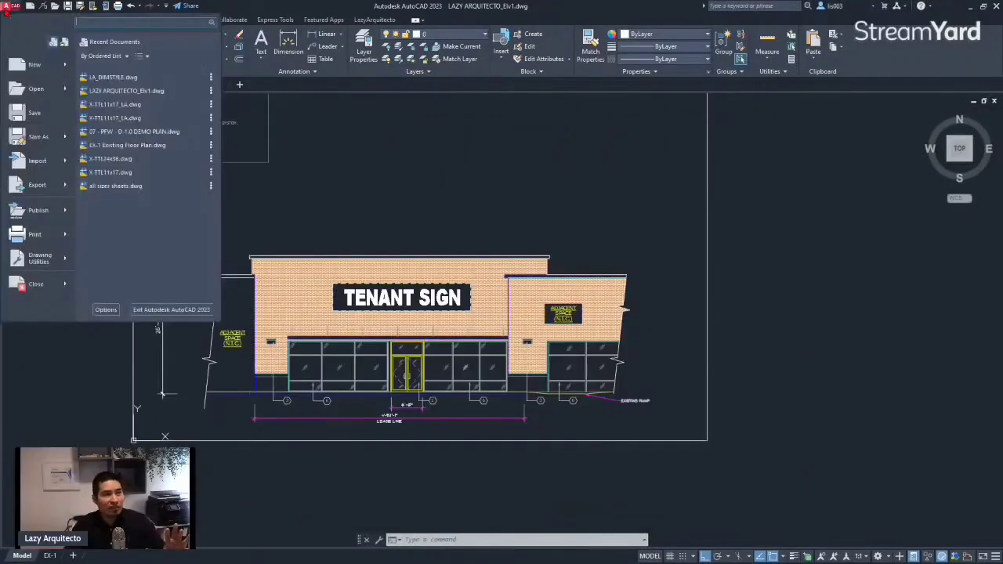
mouse_move(31, 66)
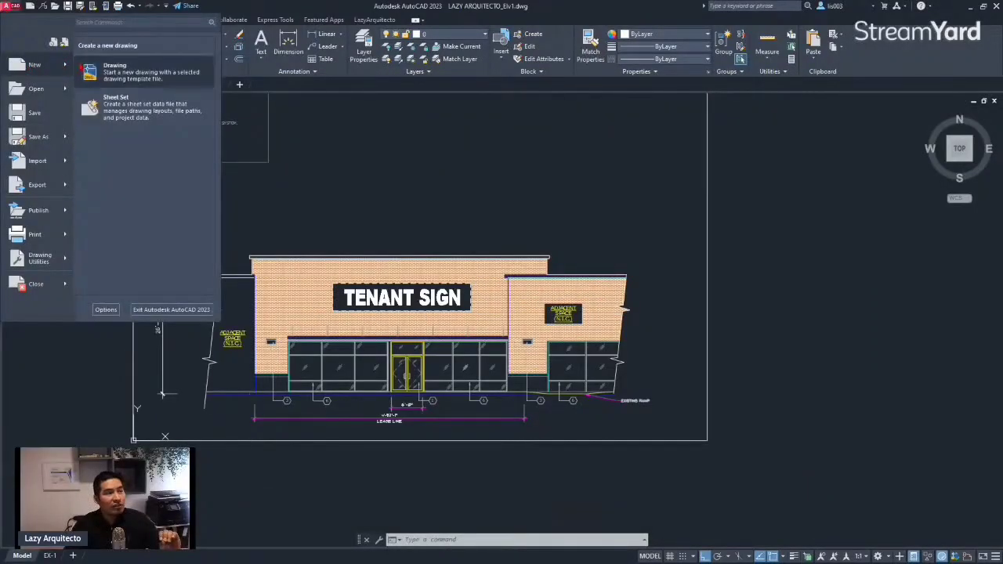
left_click(119, 72)
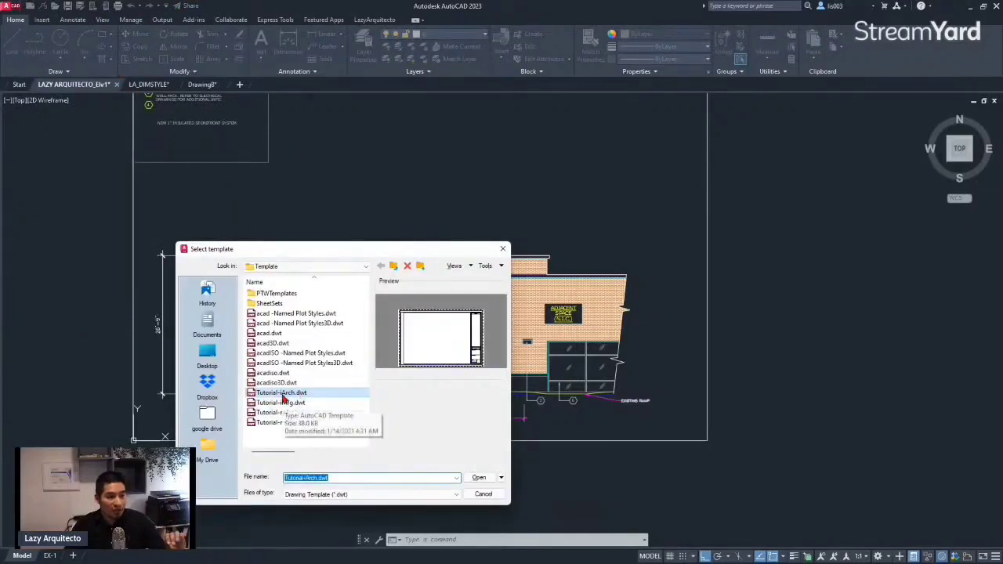
left_click(477, 478)
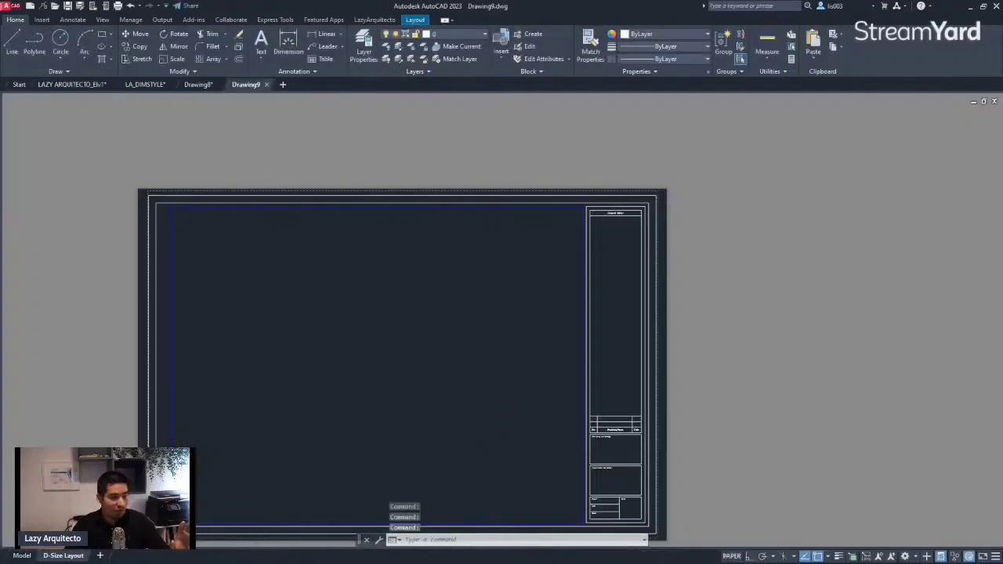
key("Escape")
key("ctrl+Page_Up")
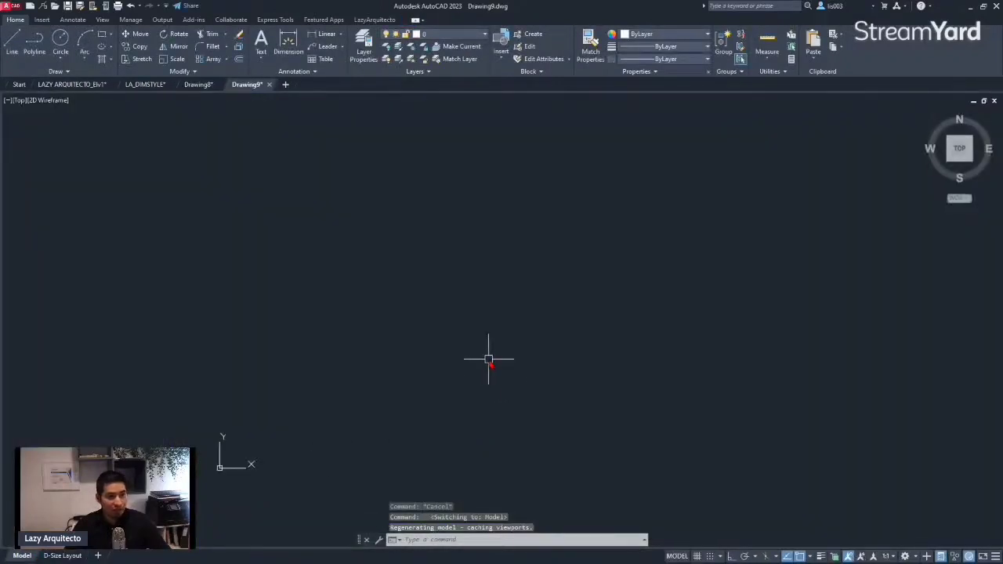
Place a horizontal test dimension about 29'-6" long in the empty model space.
type("d")
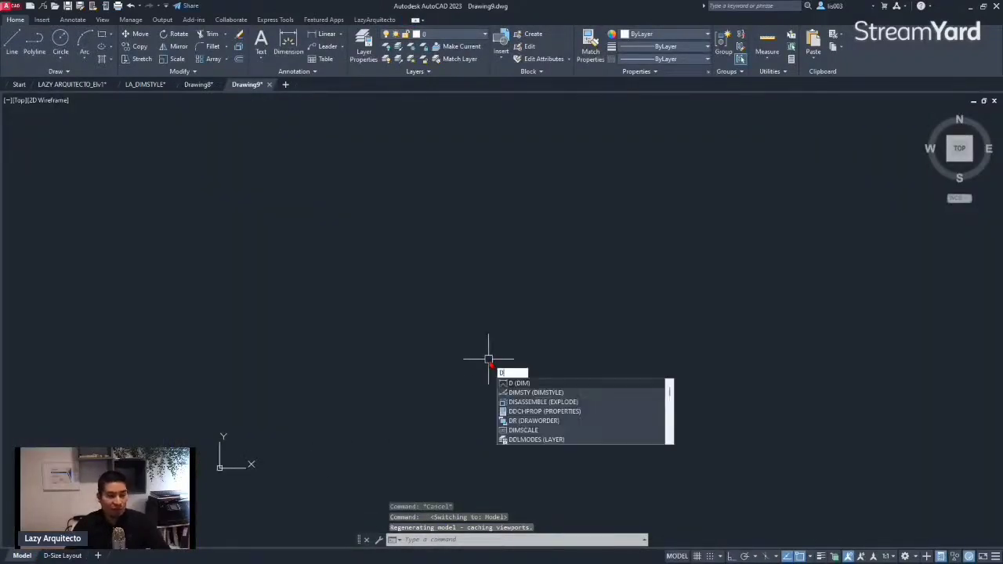
key("Return")
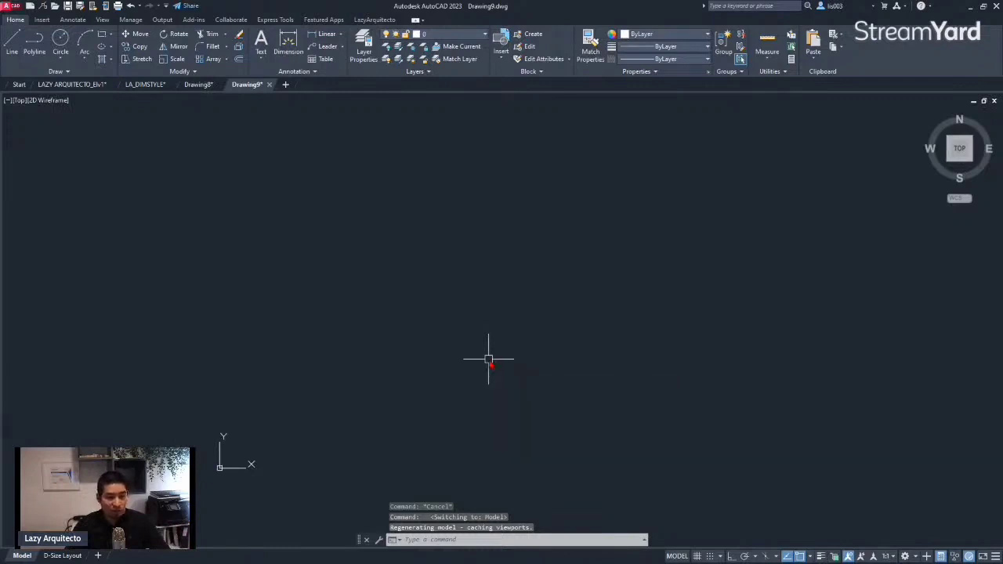
left_click(450, 311)
left_click(622, 311)
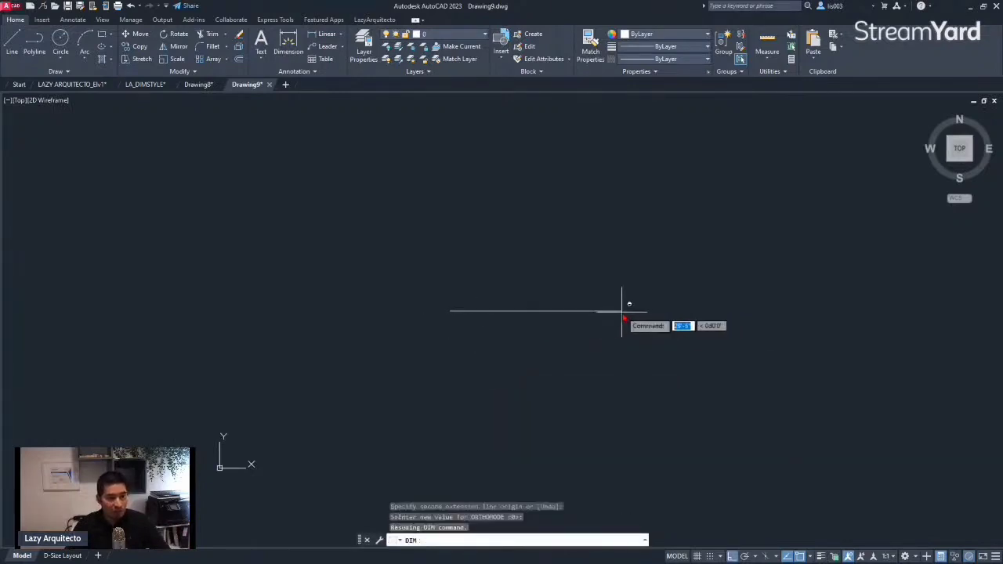
left_click(557, 362)
scroll(529, 368, "up", 6)
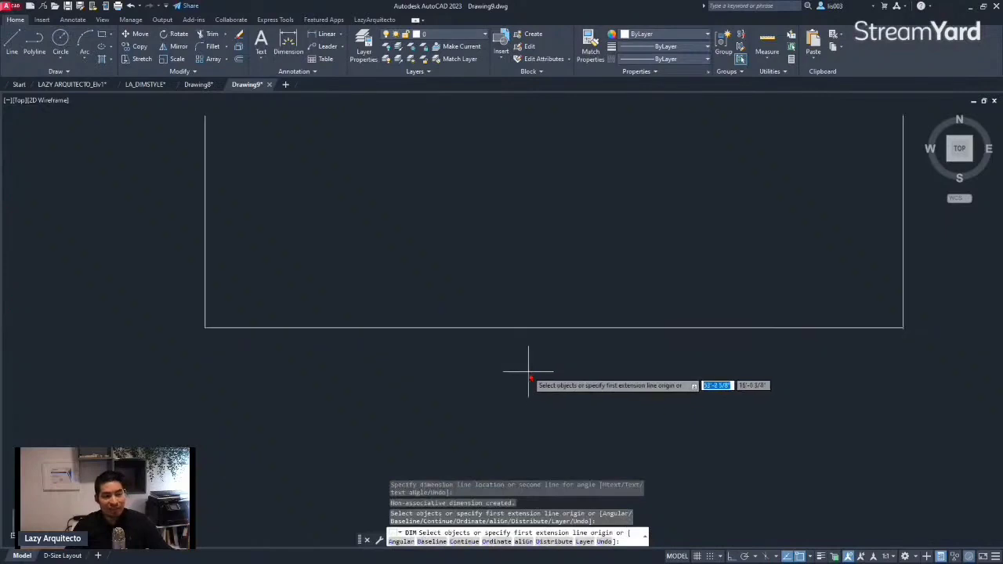
key("Escape")
Examine the test dimension's text size and its assigned dimension style.
scroll(549, 344, "up", 5)
scroll(531, 321, "up", 4)
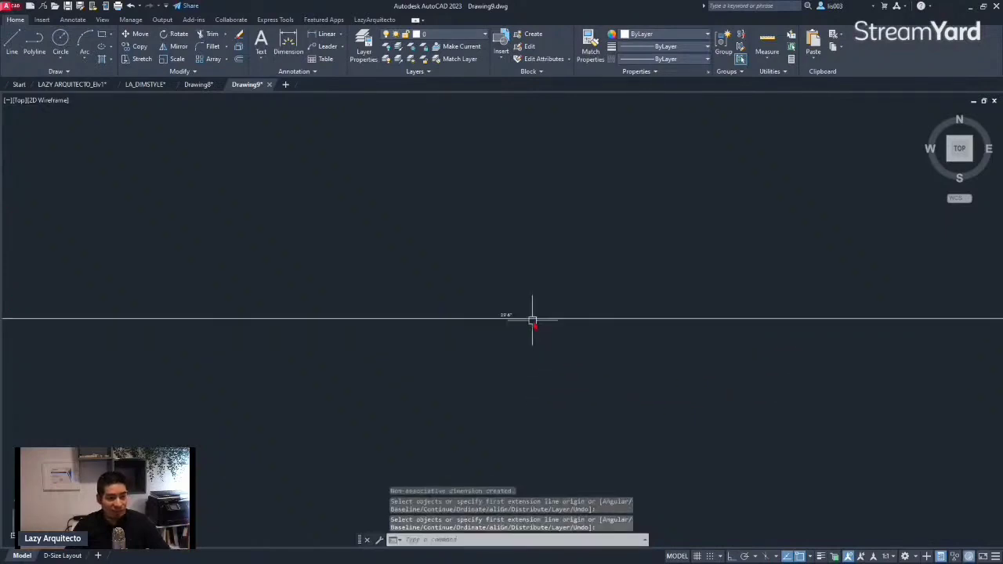
scroll(492, 356, "down", 5)
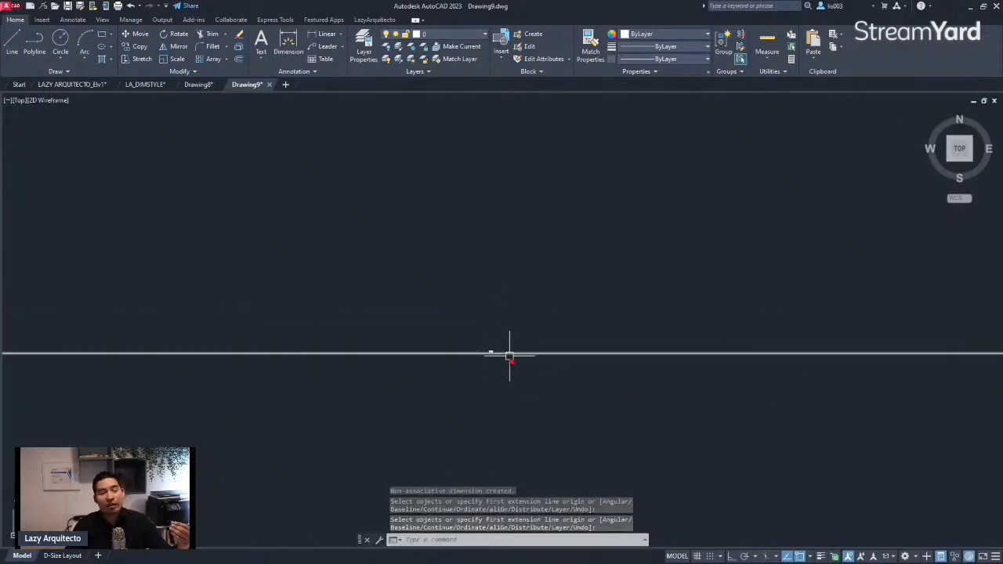
left_click(491, 354)
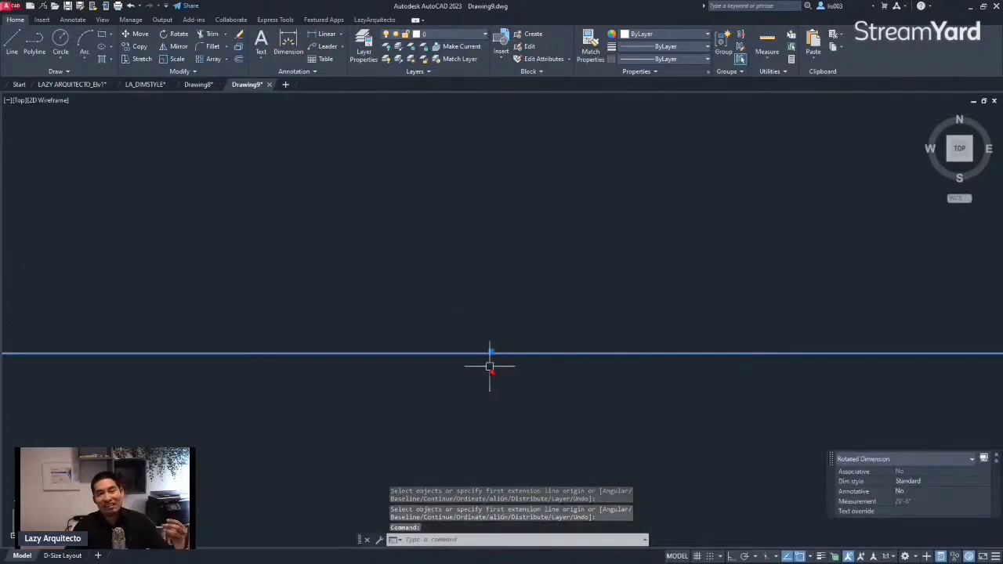
scroll(490, 314, "down", 2)
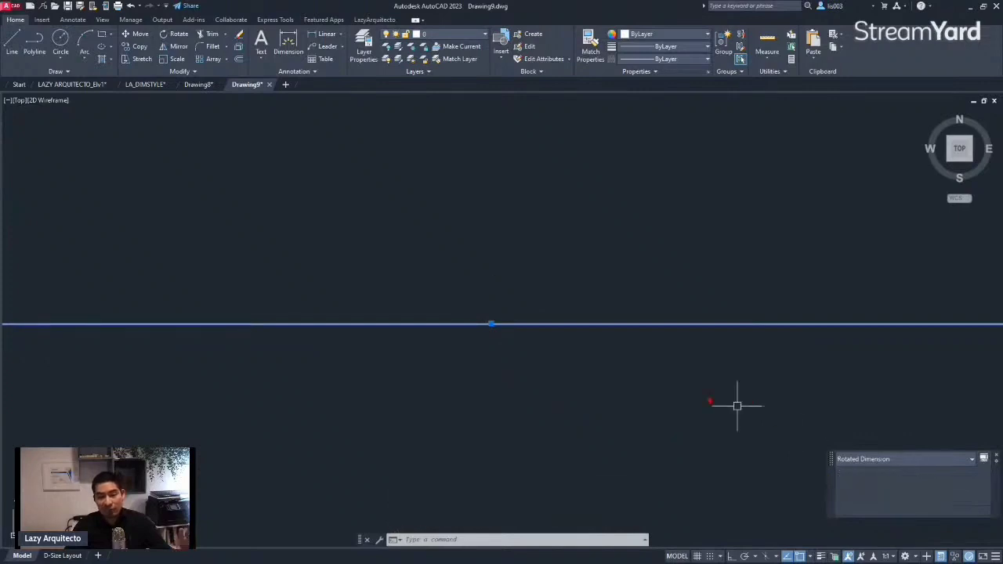
scroll(412, 384, "down", 4)
key("Escape")
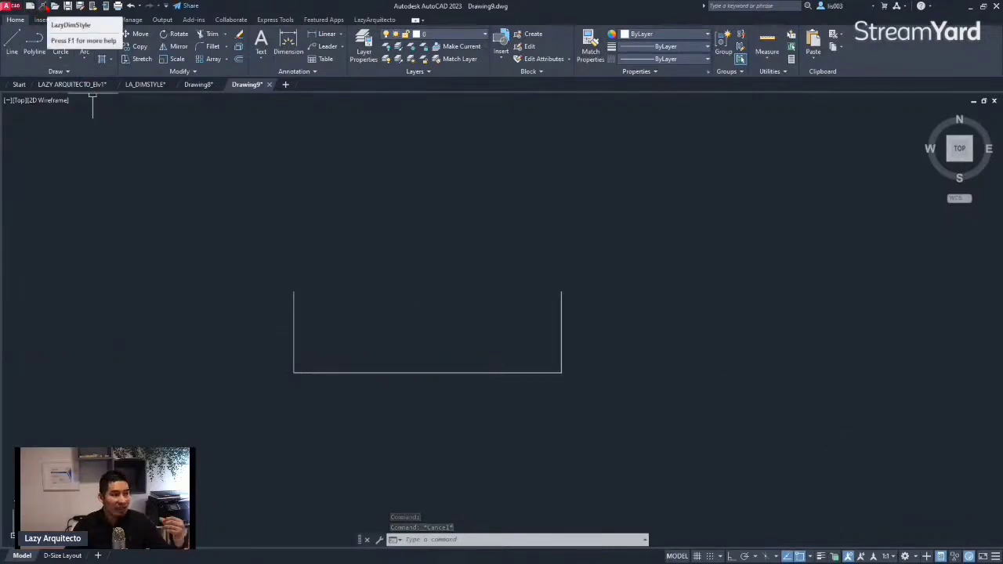
Run the LazyDimStyle command and set DIMSCALE to 64.
left_click(43, 5)
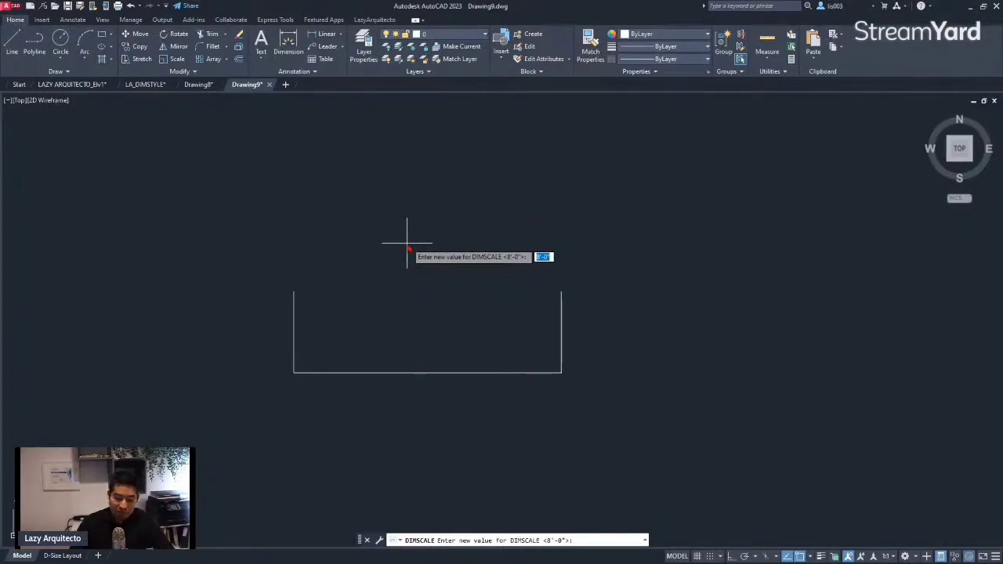
type("64")
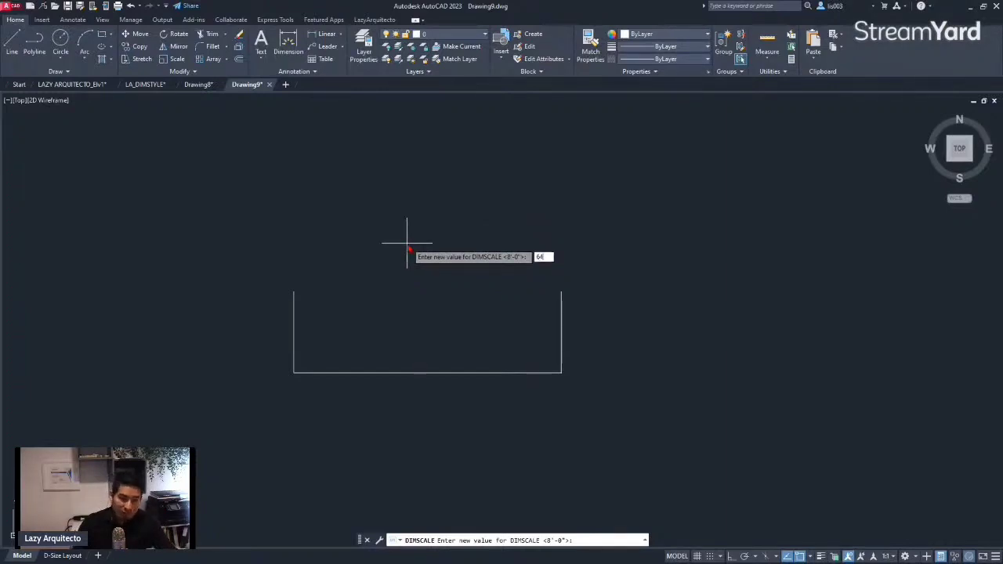
key("Return")
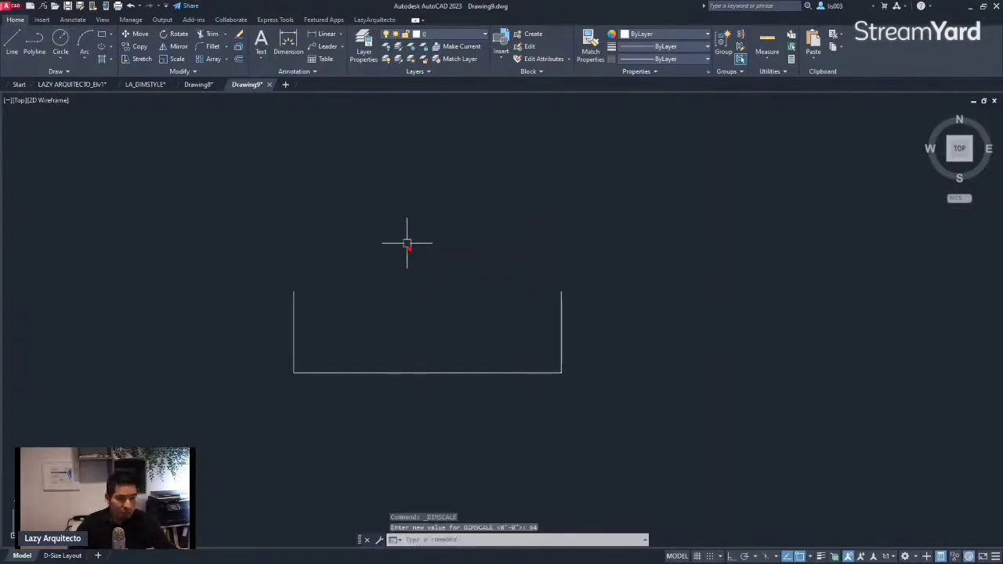
Place a second horizontal dimension about 12'-0" long between the first dimension's extension lines, with Ortho on.
type("D")
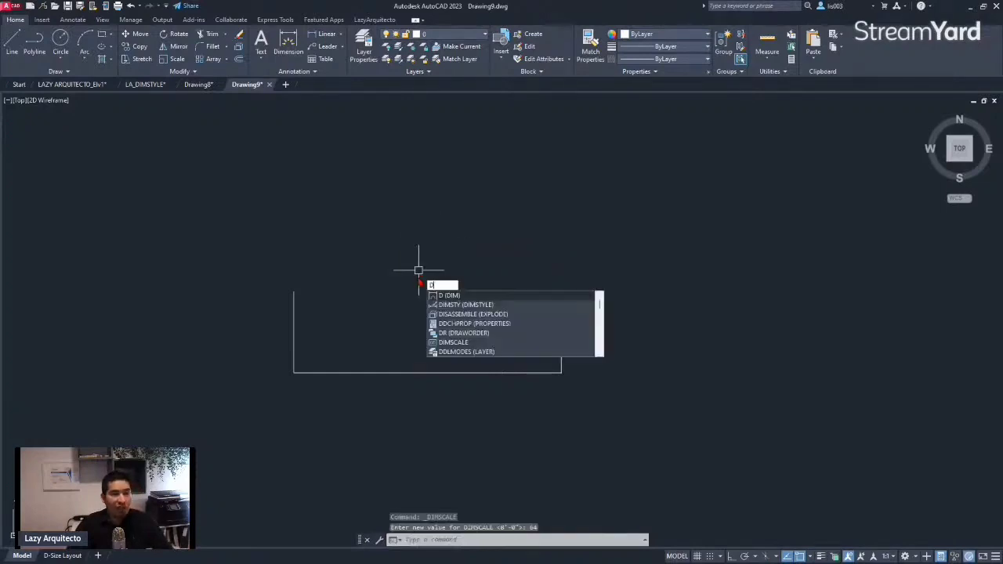
key("Return")
left_click(365, 269)
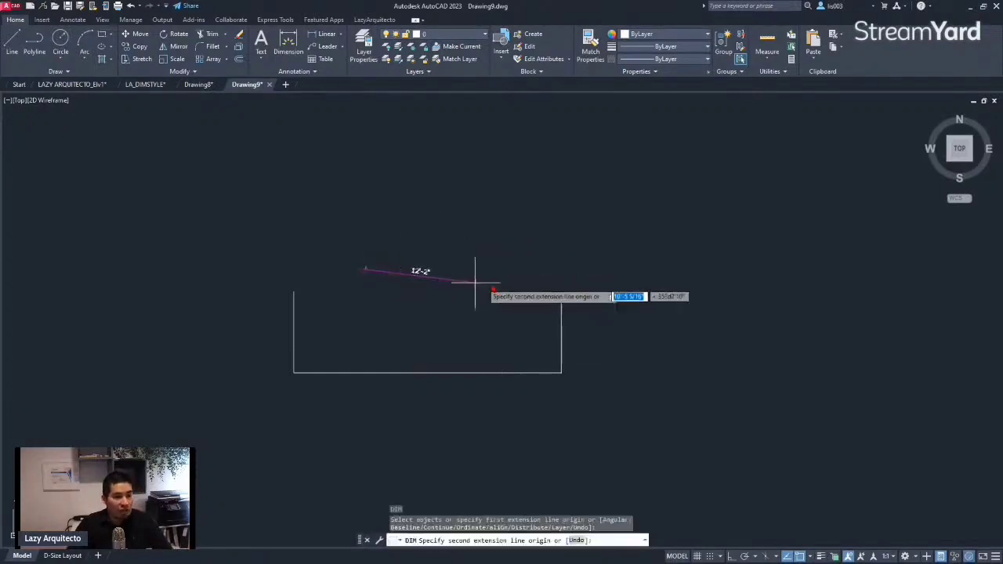
key("F8")
left_click(475, 272)
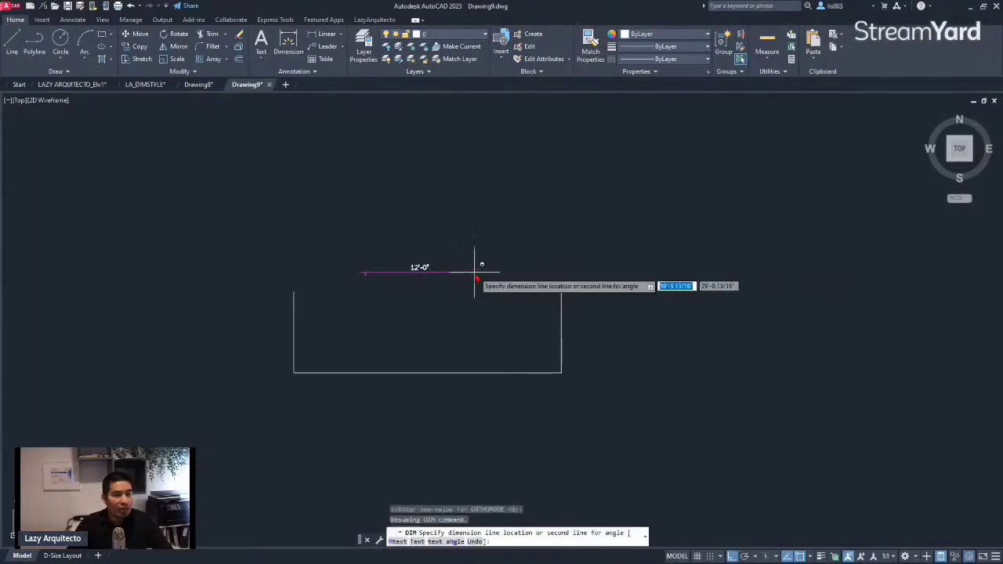
left_click(423, 321)
key("Escape")
Examine the new dimension's style, layer and appearance.
left_click(407, 319)
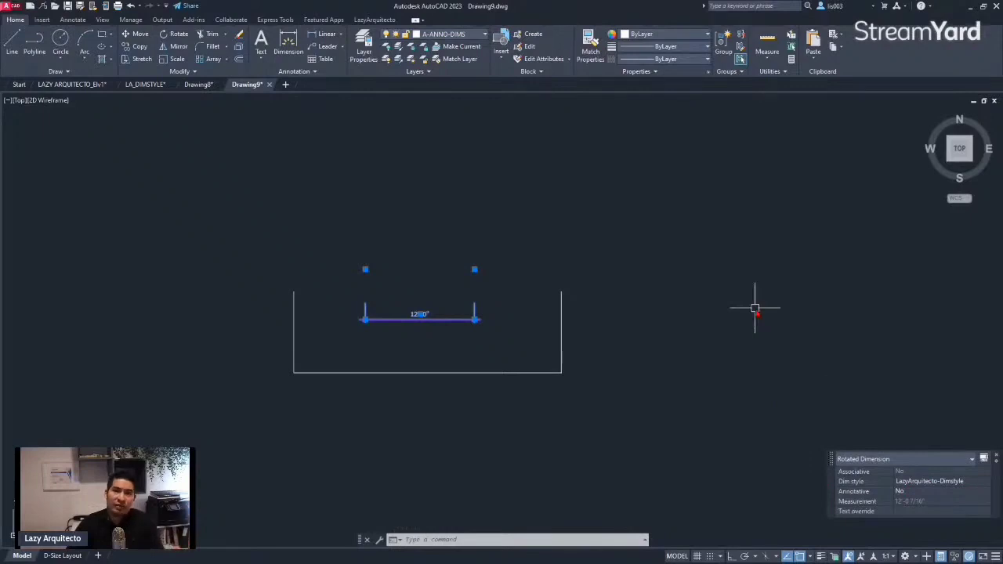
scroll(409, 300, "up", 2)
scroll(409, 301, "up", 2)
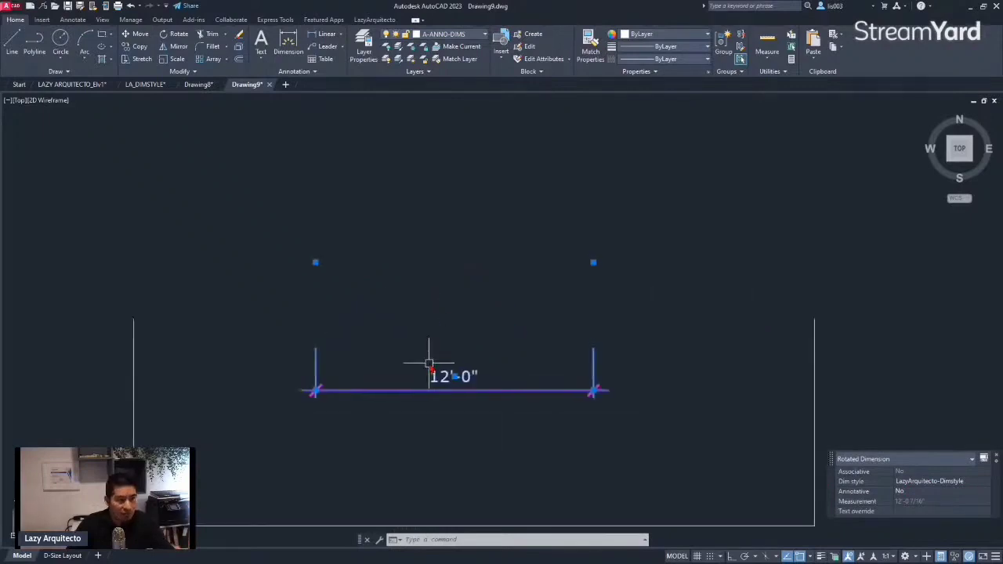
key("Escape")
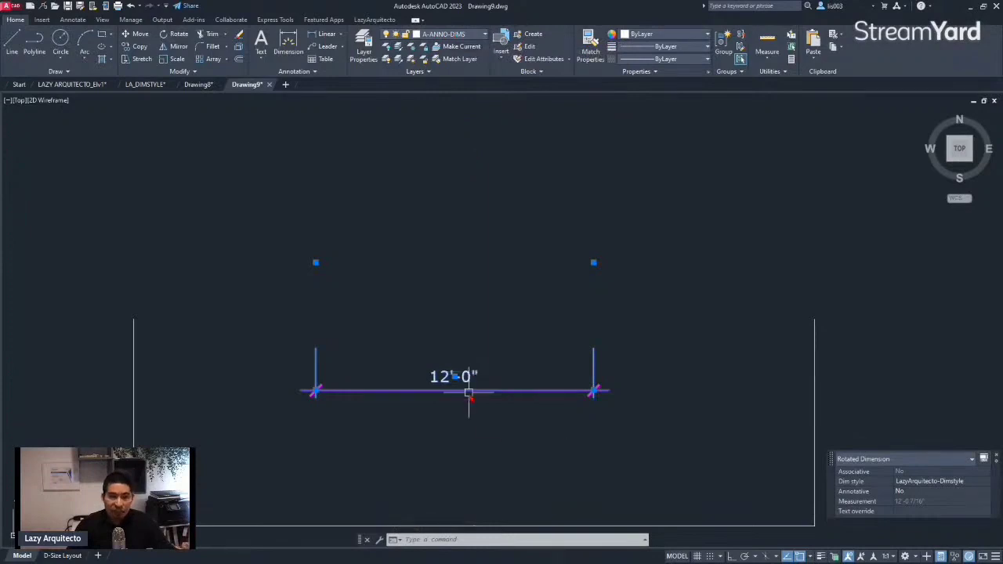
Explode the 12'-0" dimension and check its text height in the text's properties.
type("x")
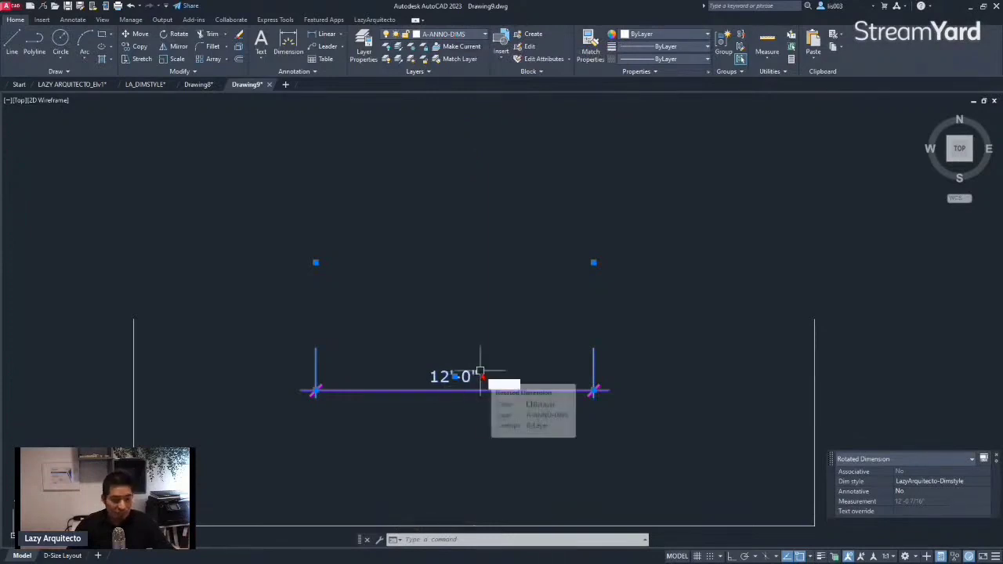
key("Return")
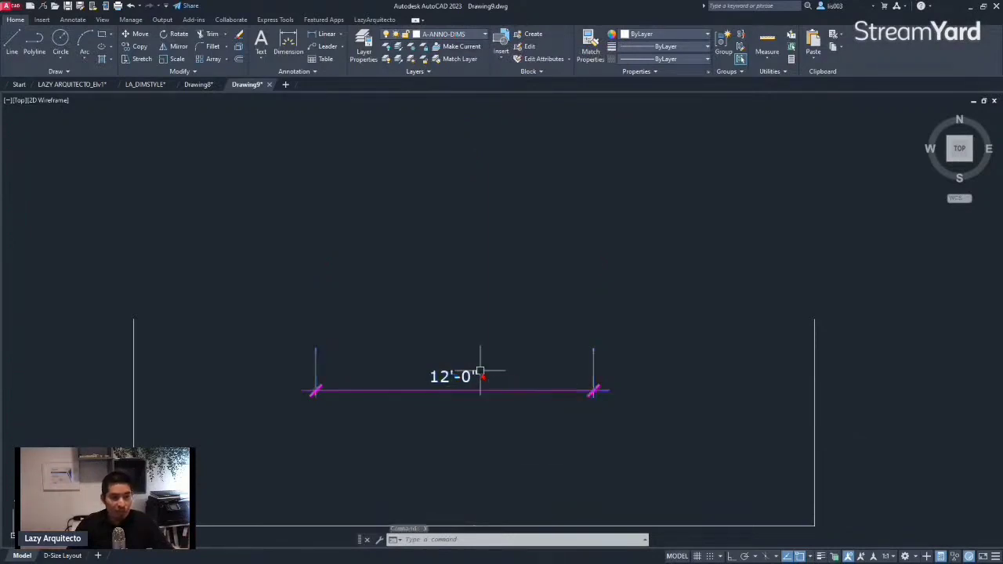
left_click(475, 376)
scroll(473, 381, "up", 4)
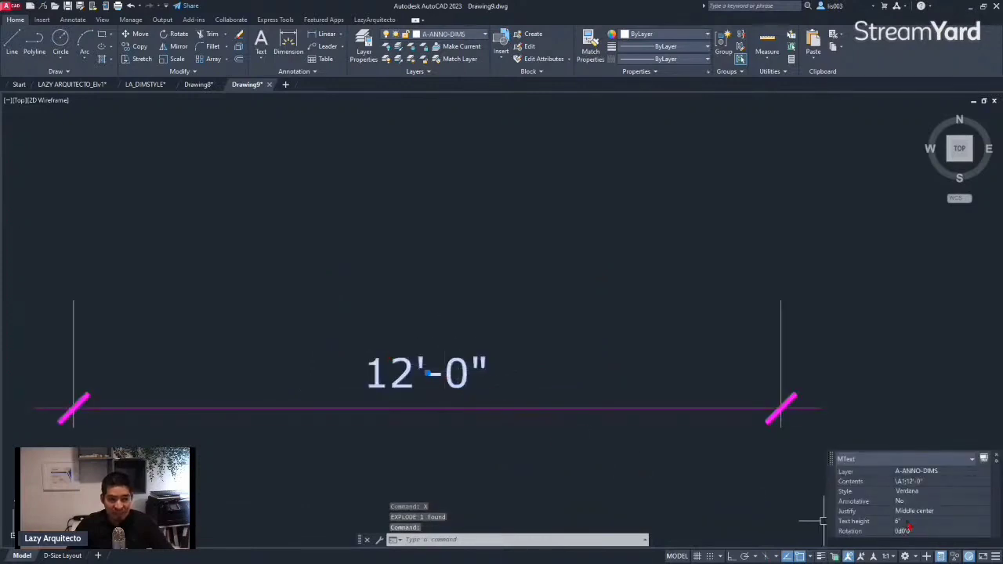
Look up factor 64 in the Scale Factors-Autocad PDF and compare its 3/32" notes height with the dimension text.
left_click_drag(1002, 483, 443, 170)
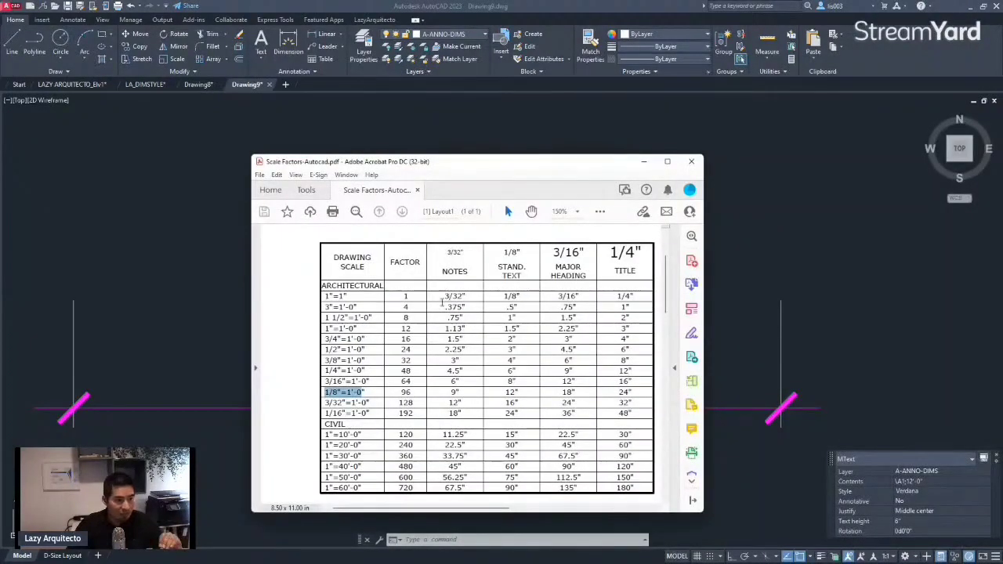
double_click(411, 382)
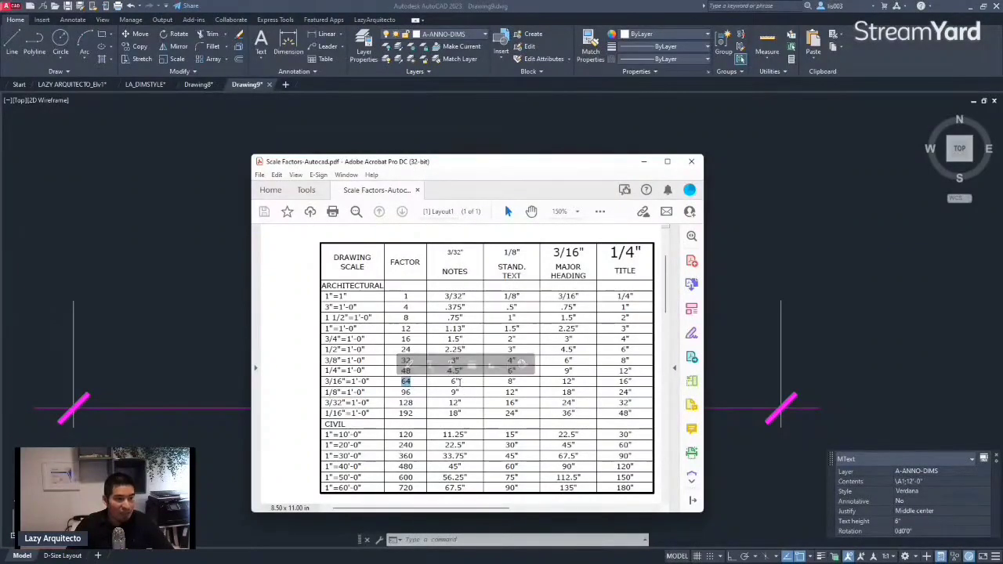
double_click(461, 382)
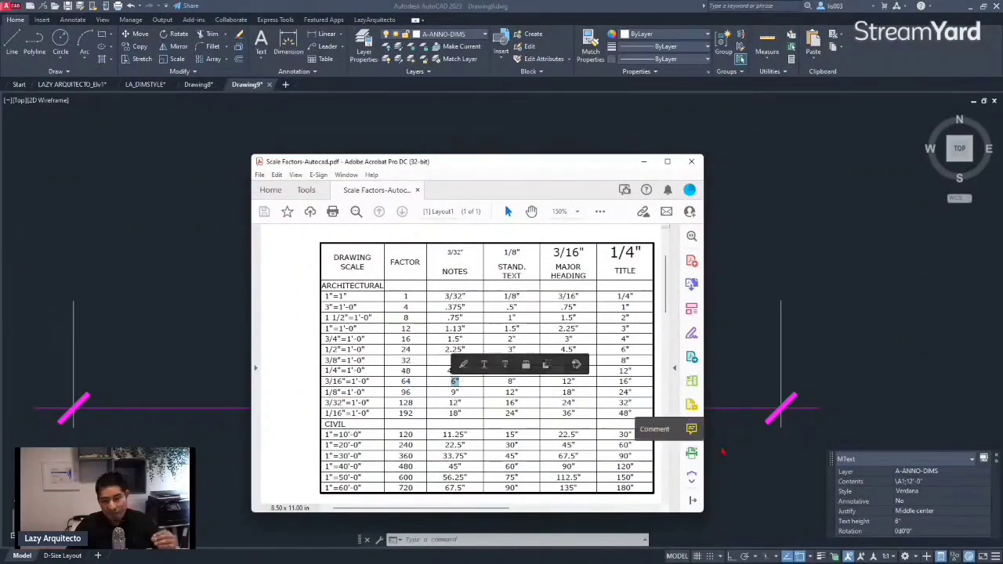